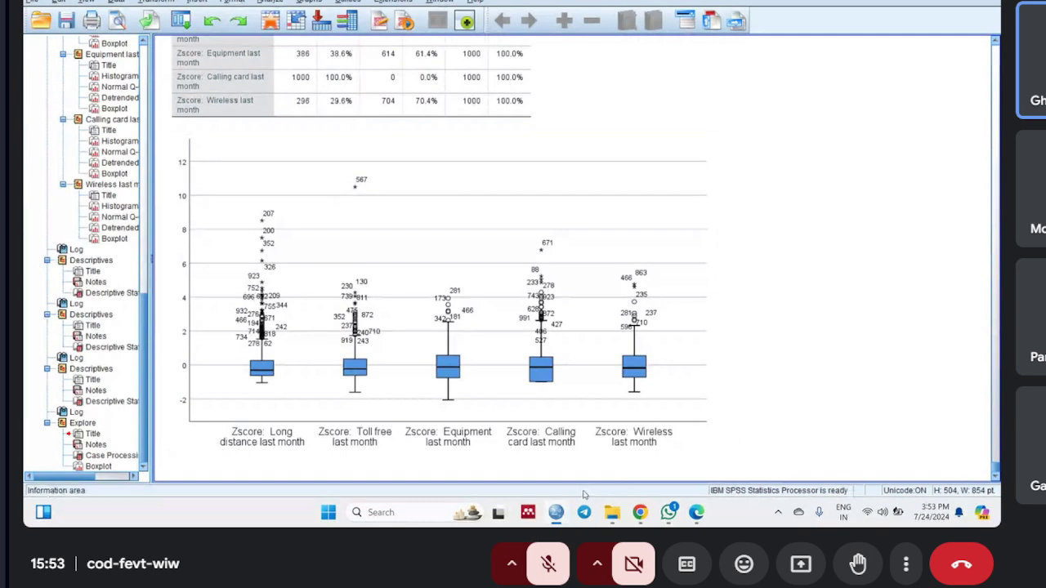
- Switch to the data editor, find case 567 in the data view and inspect its tollmon value
mouse_move(556, 513)
left_click(747, 451)
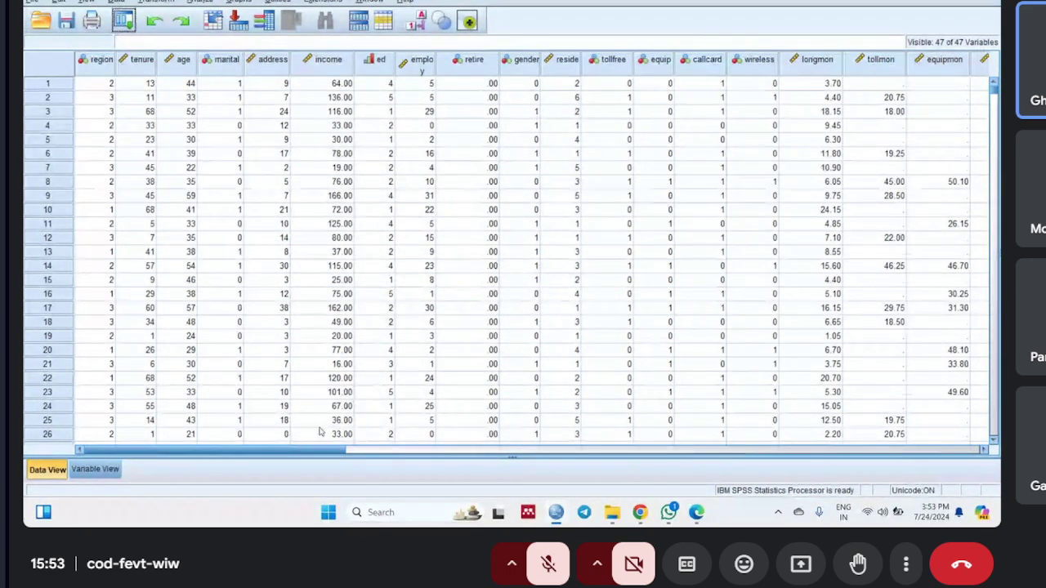
scroll(401, 330, "down", 7)
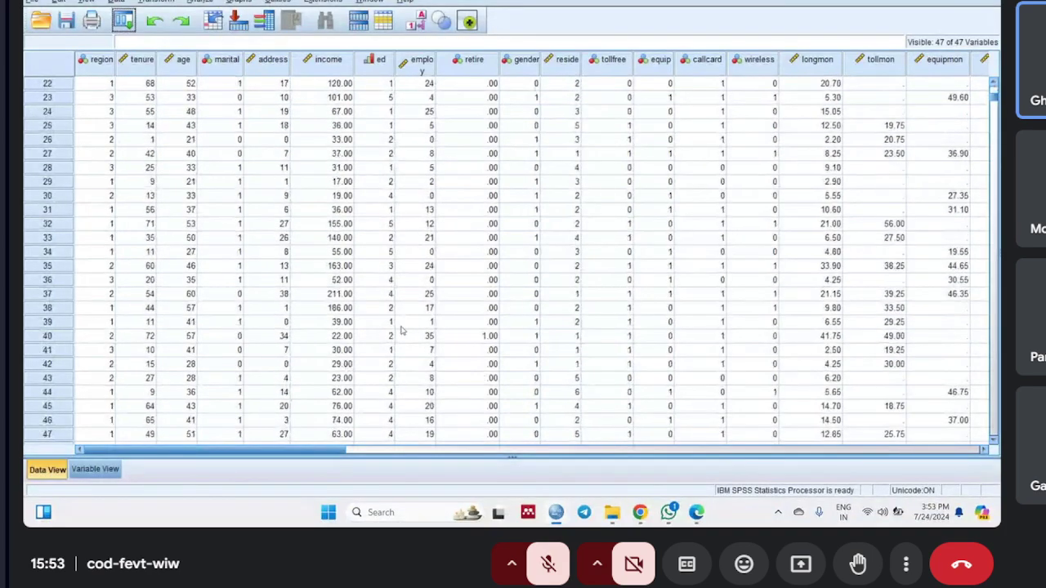
scroll(401, 330, "down", 15)
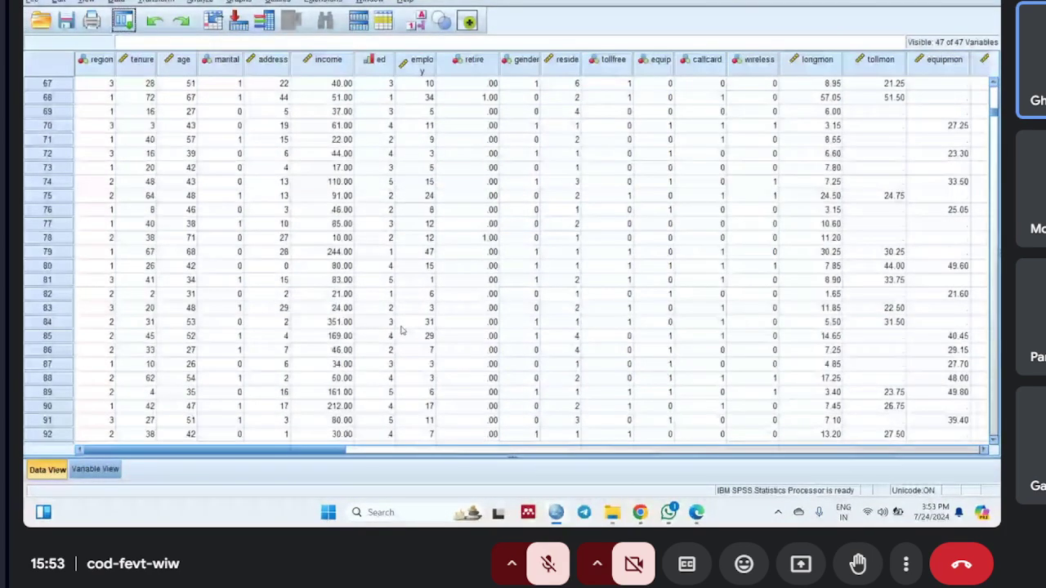
scroll(401, 330, "down", 20)
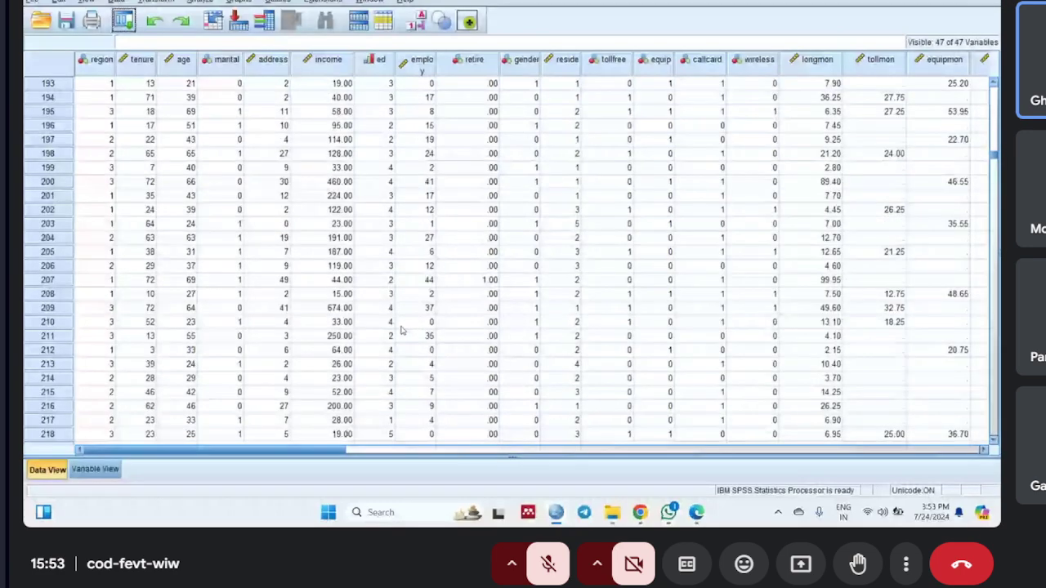
scroll(401, 330, "down", 20)
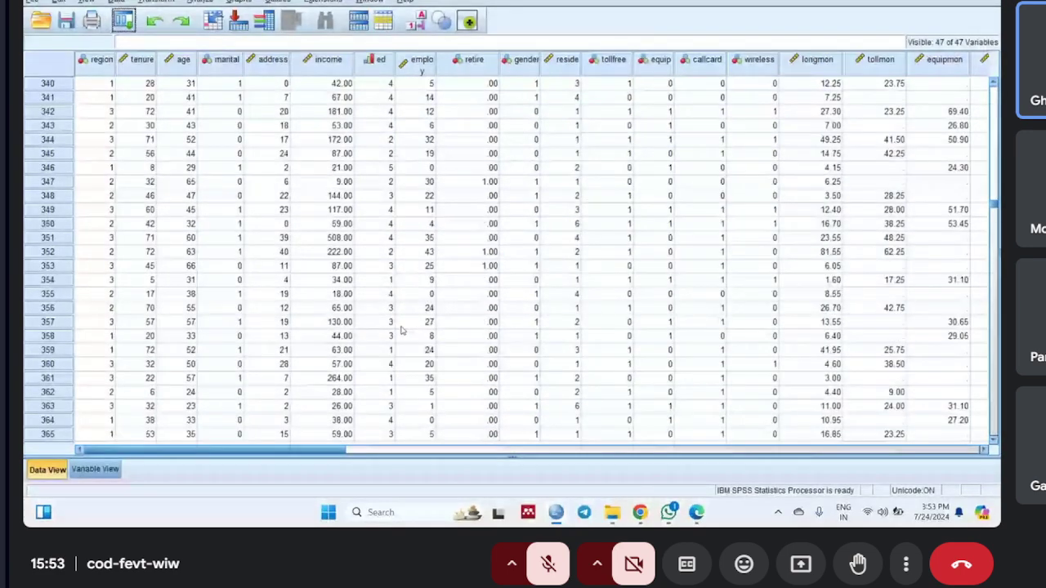
scroll(401, 330, "down", 15)
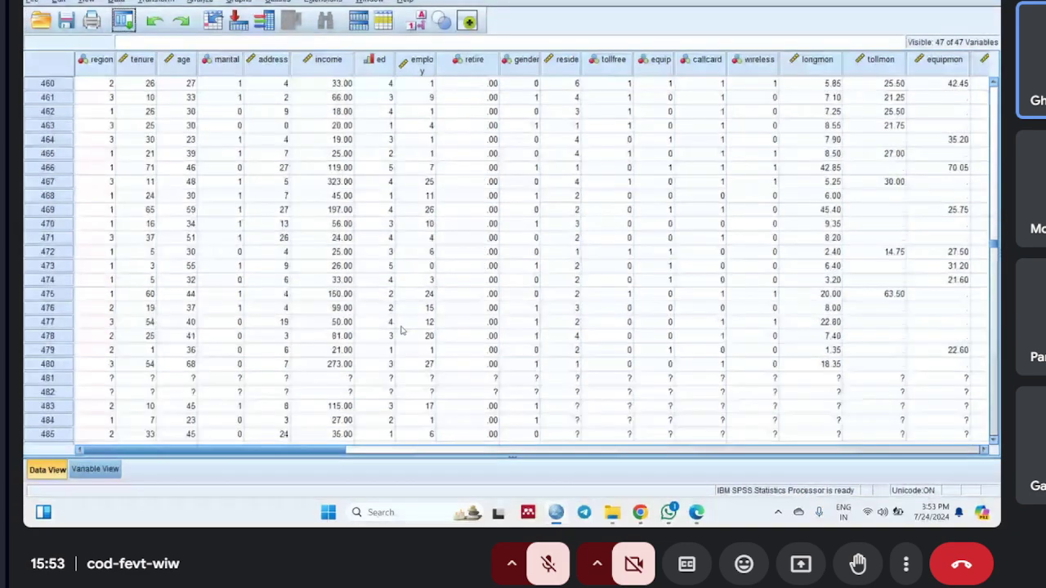
scroll(402, 330, "down", 20)
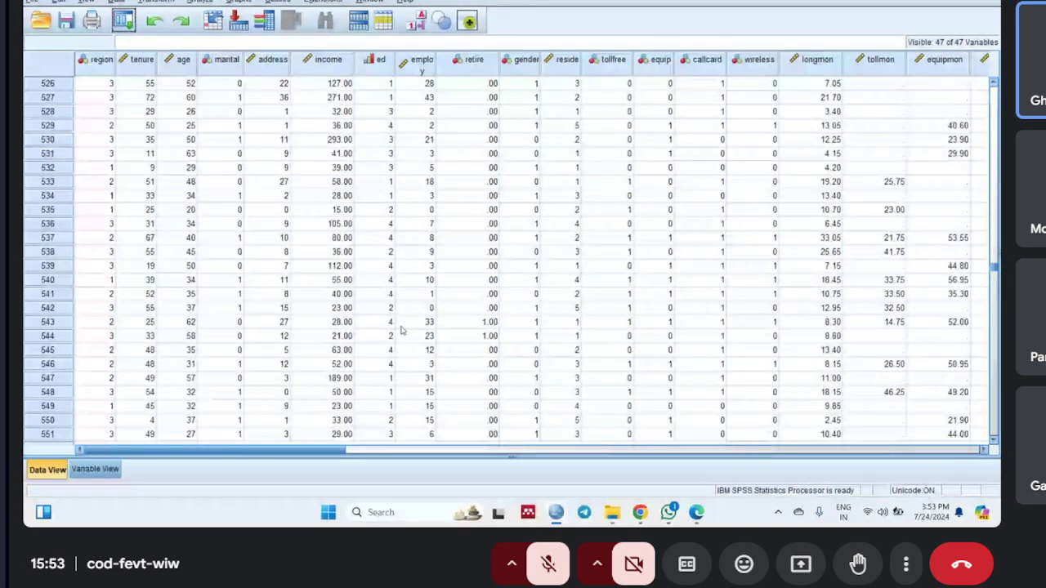
scroll(402, 330, "down", 8)
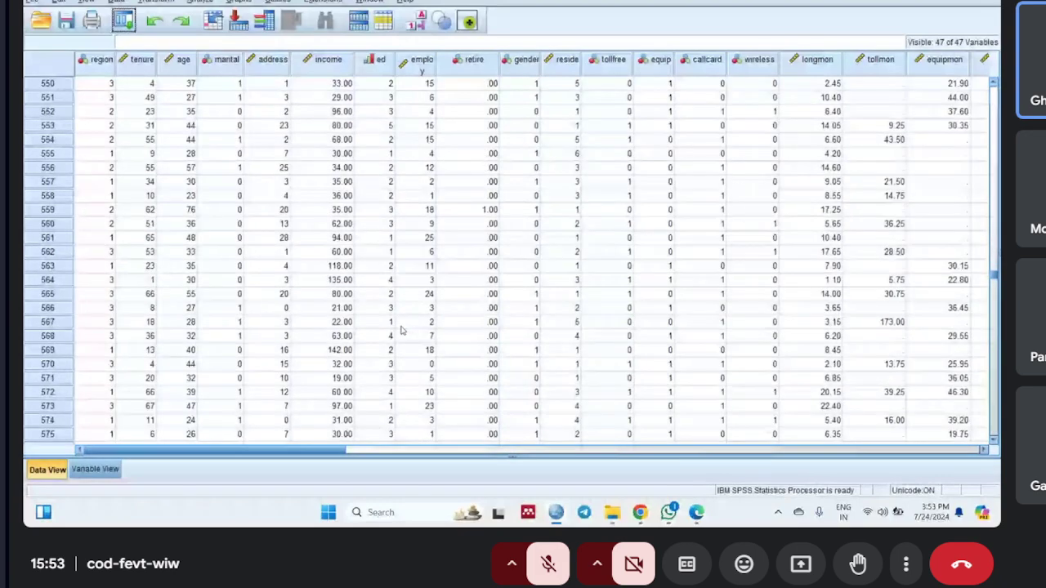
left_click(41, 324)
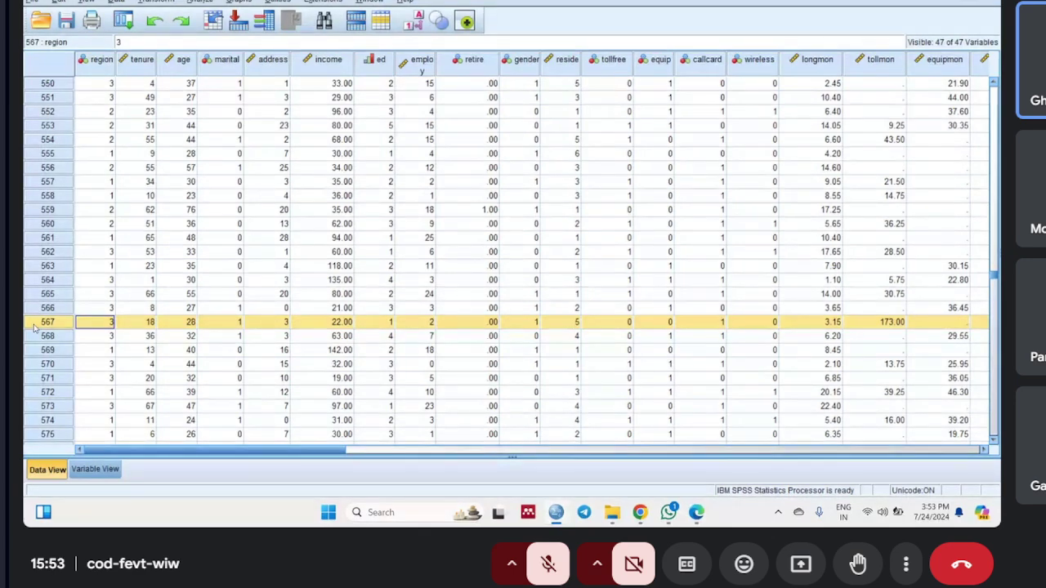
left_click(881, 323)
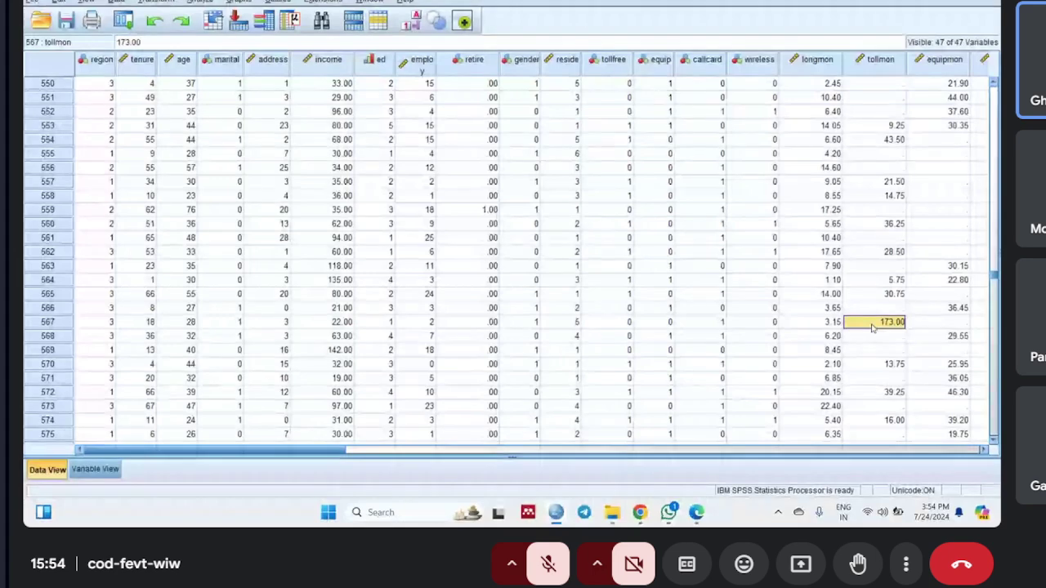
- Select the whole tollmon column and look through its first cases
left_click(871, 70)
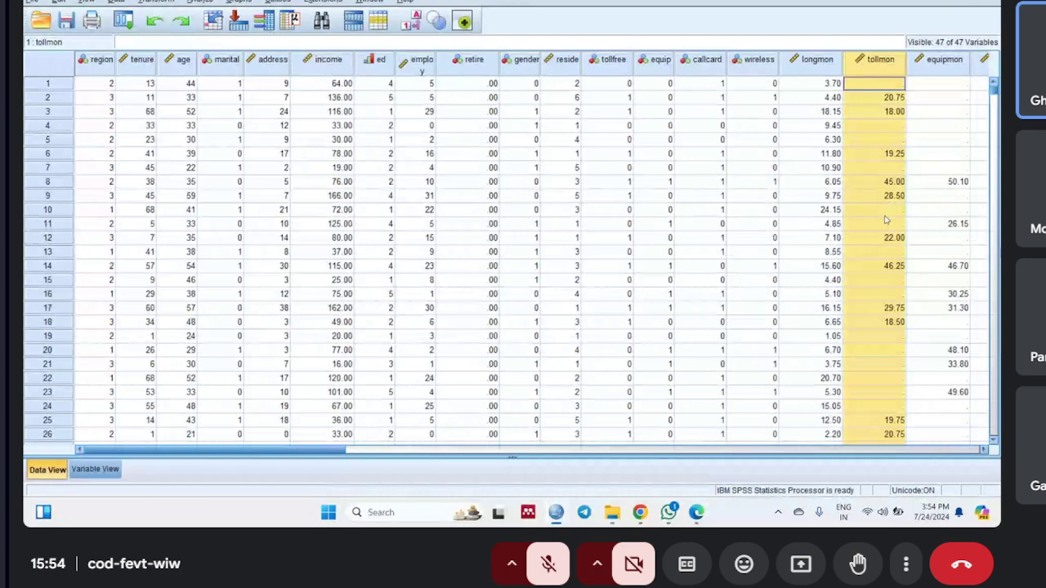
scroll(885, 219, "down", 3)
scroll(885, 219, "down", 2)
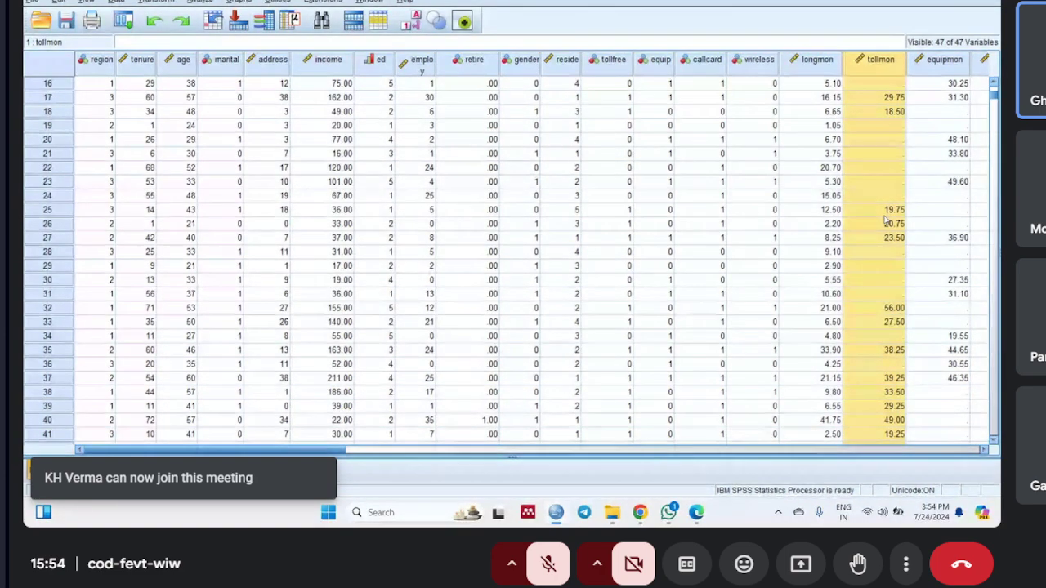
scroll(884, 219, "up", 5)
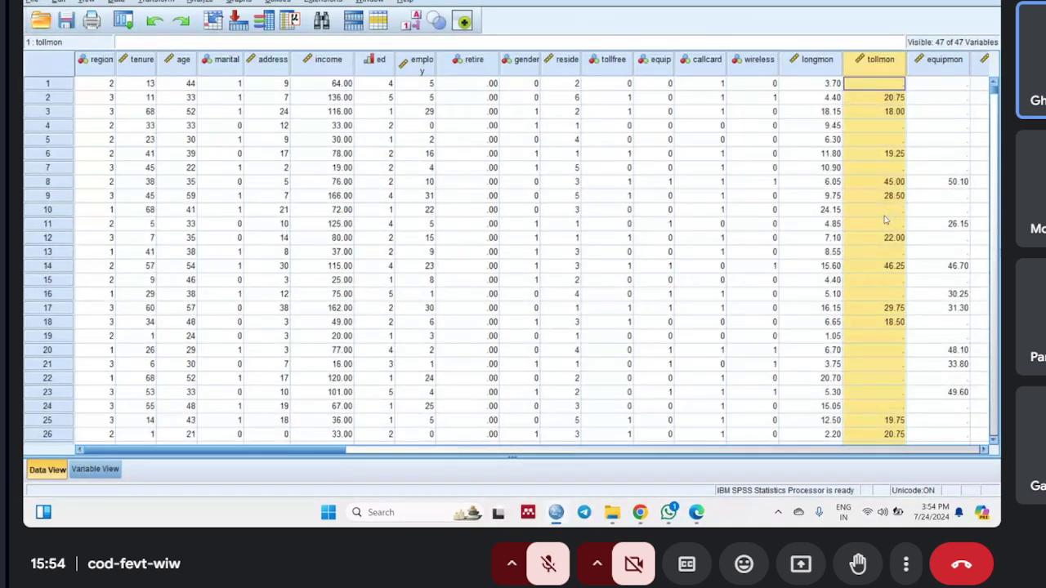
left_click_drag(868, 76, 881, 488)
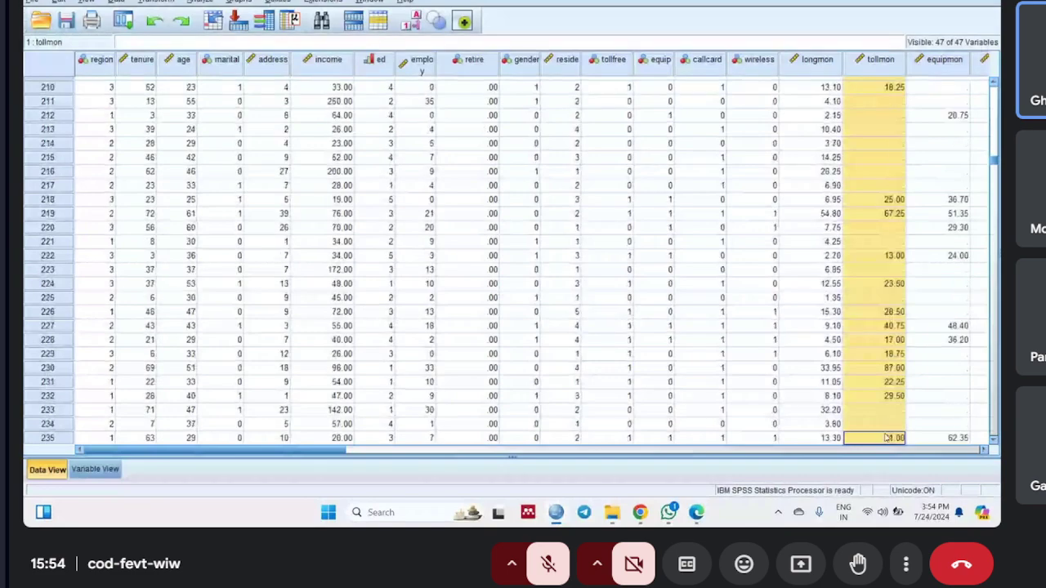
scroll(899, 164, "up", 20)
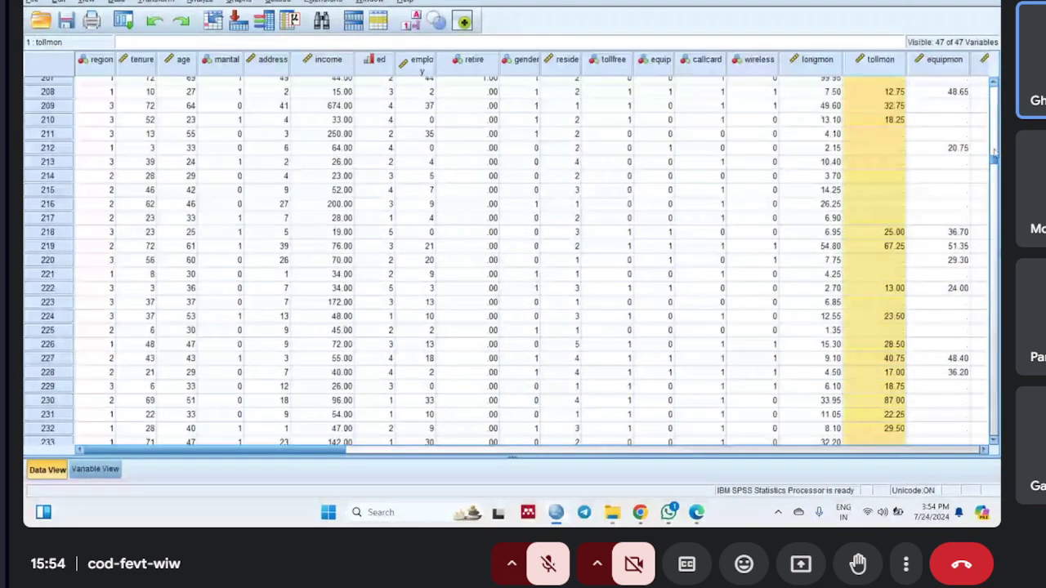
left_click(866, 85)
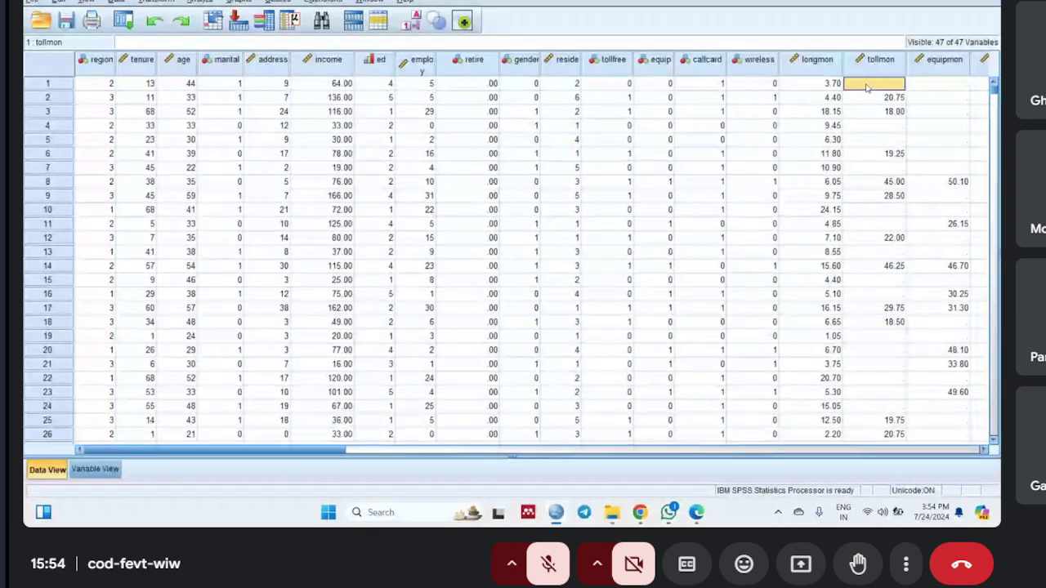
double_click(867, 85)
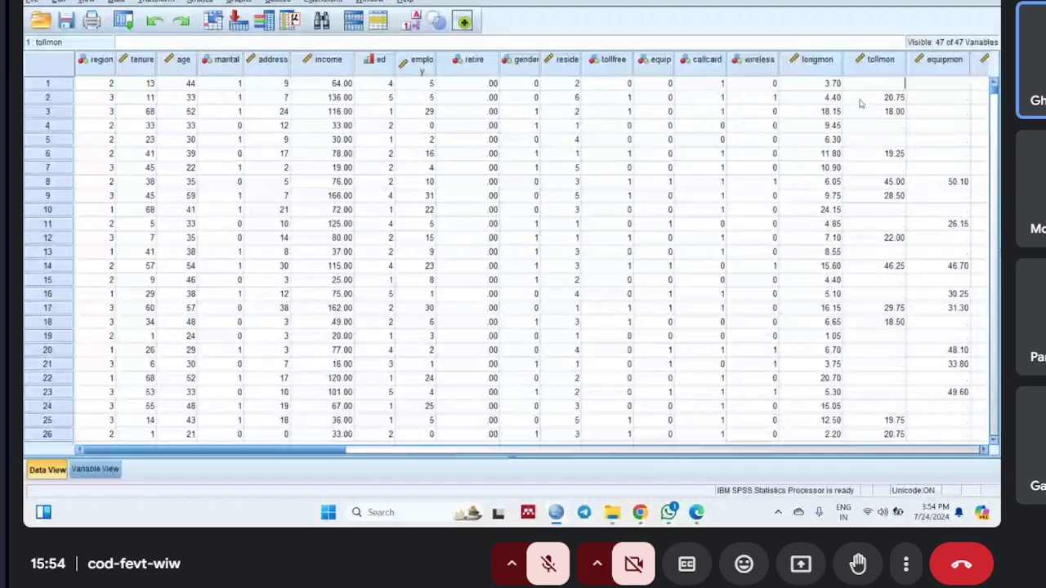
left_click(869, 99)
left_click(864, 88)
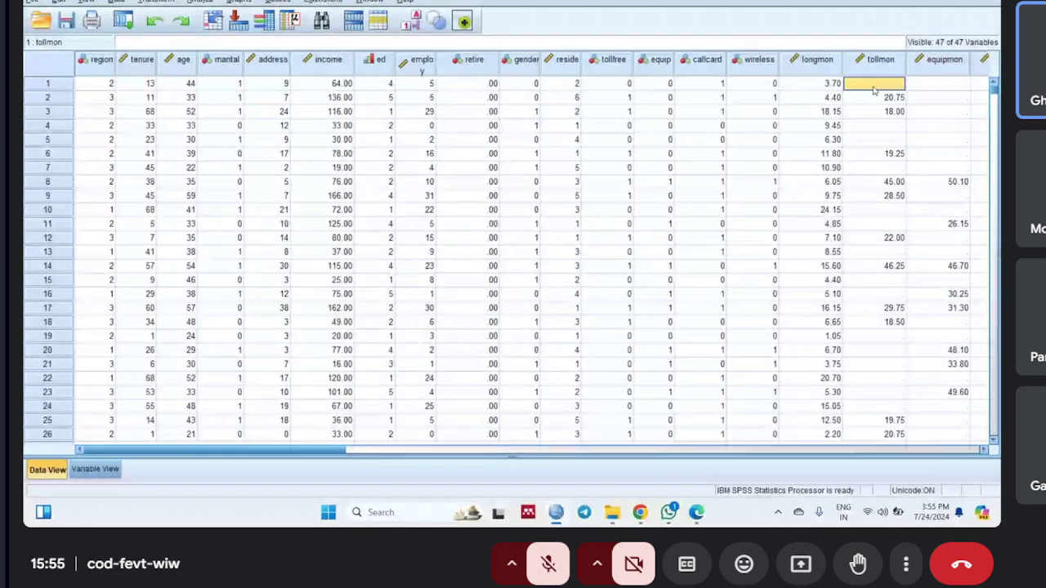
double_click(872, 89)
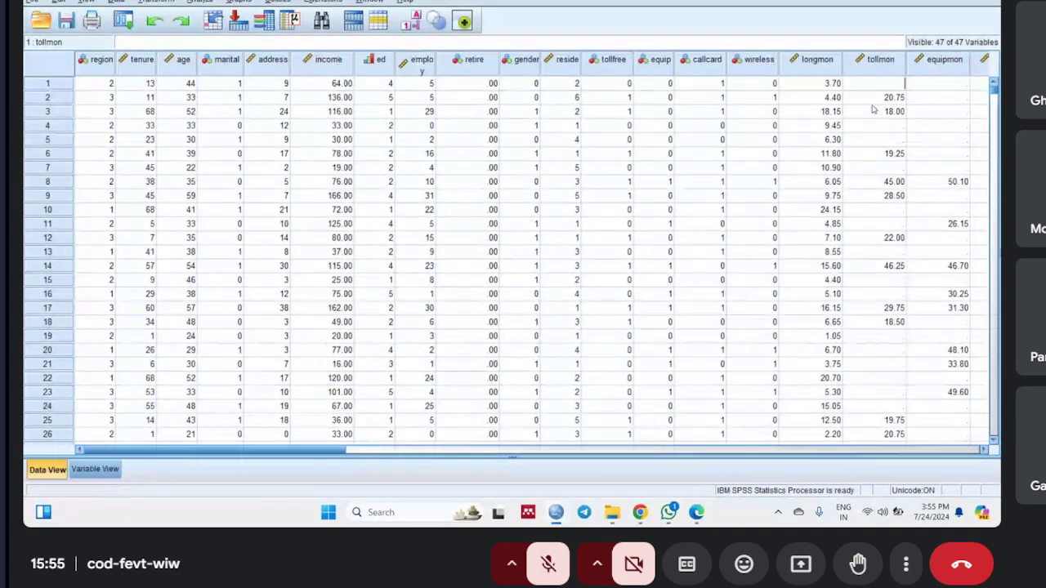
left_click(872, 99)
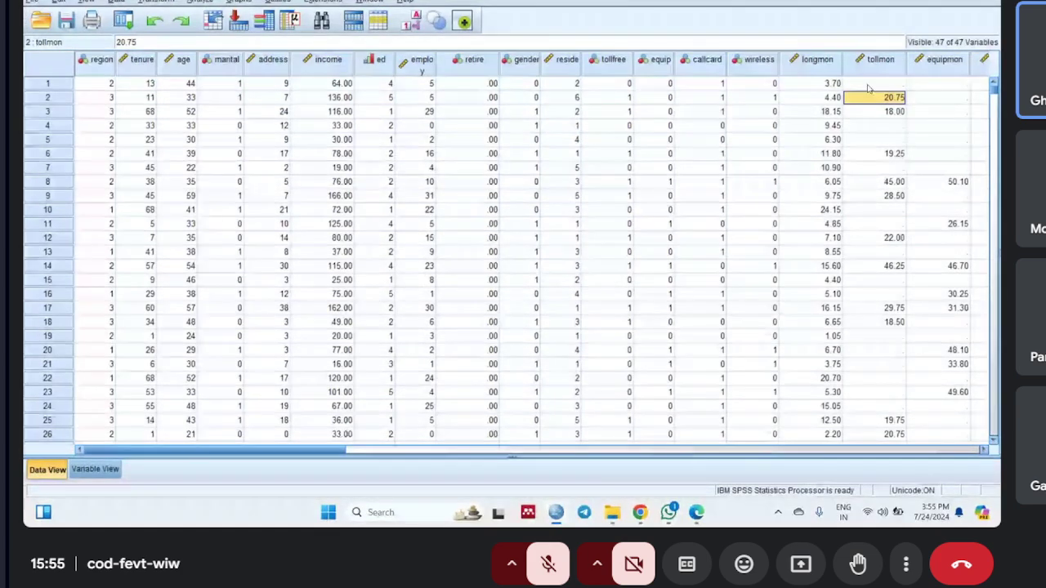
left_click(868, 88)
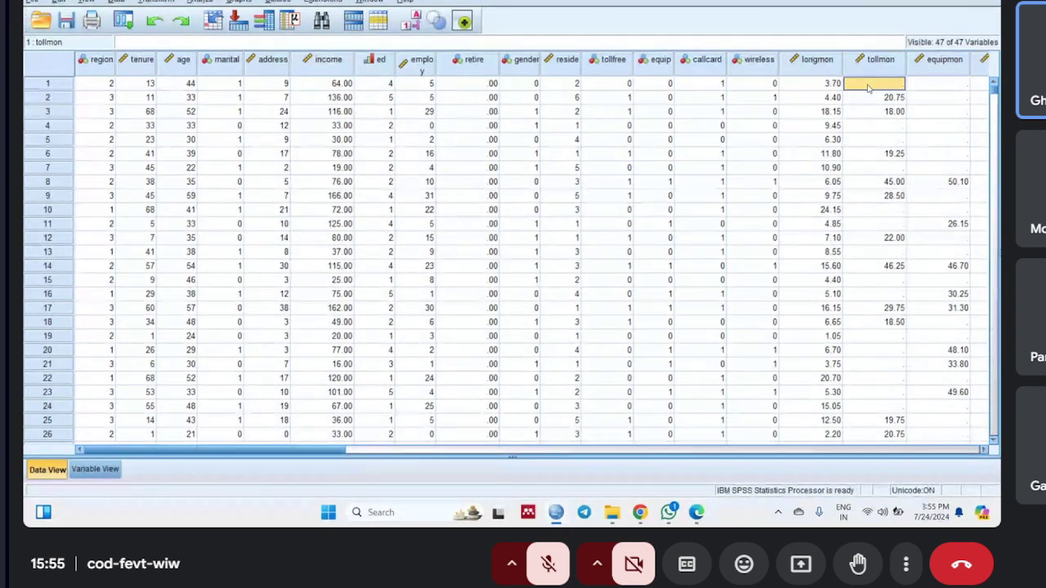
left_click(868, 85)
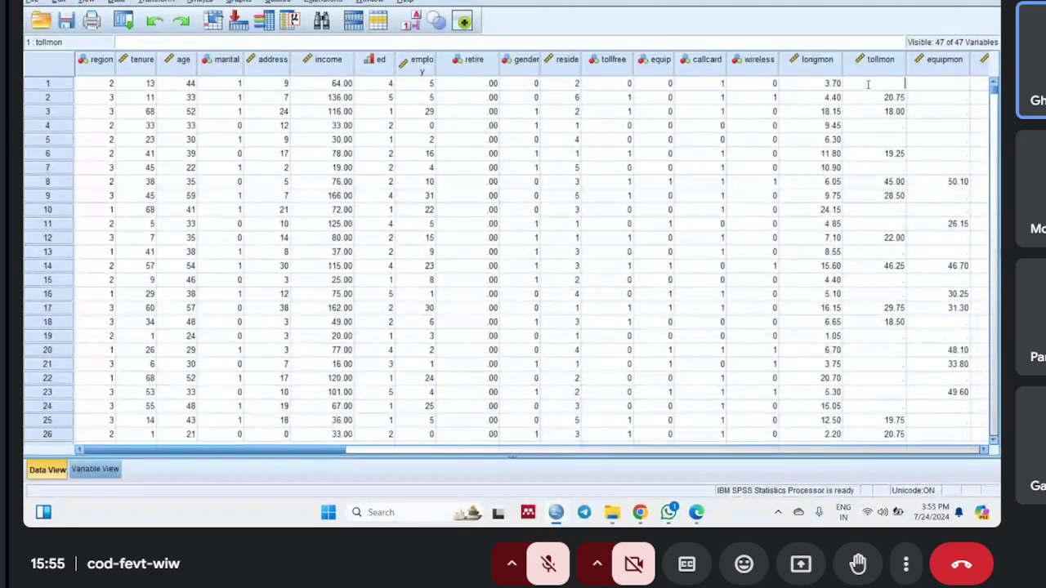
left_click(866, 100)
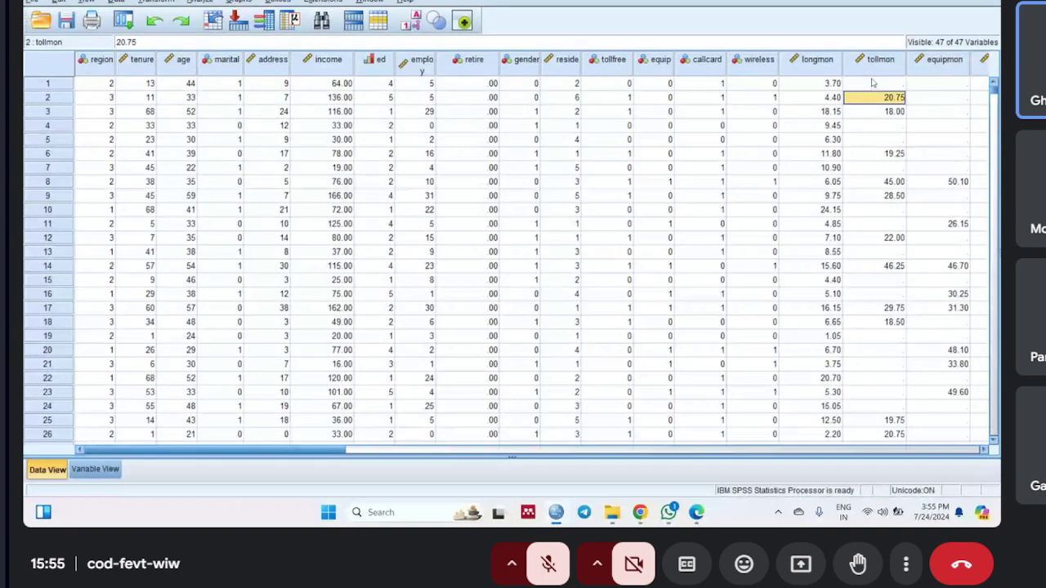
left_click(871, 82)
left_click(872, 80)
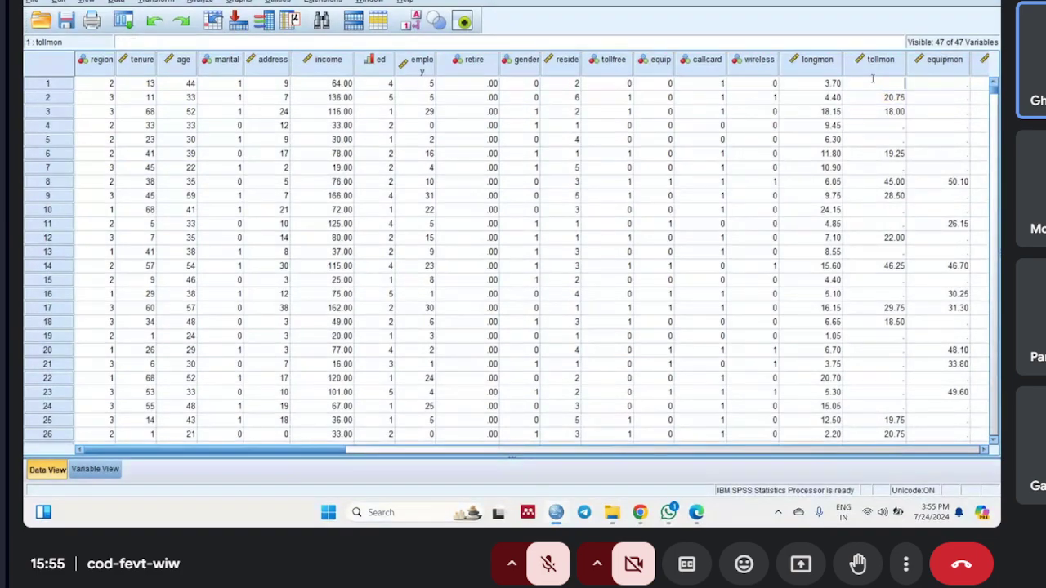
left_click(875, 100)
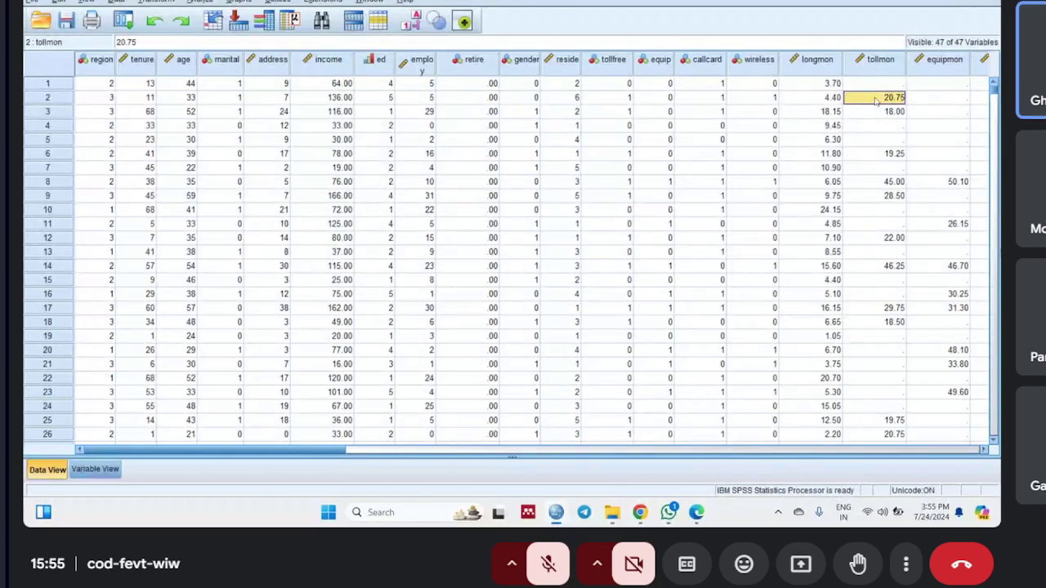
left_click(876, 84)
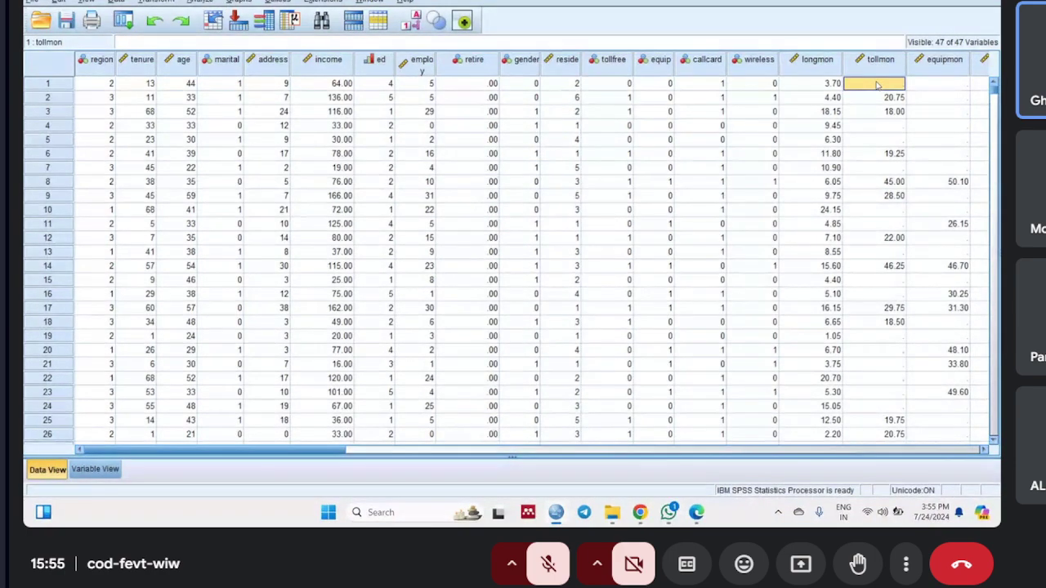
double_click(875, 83)
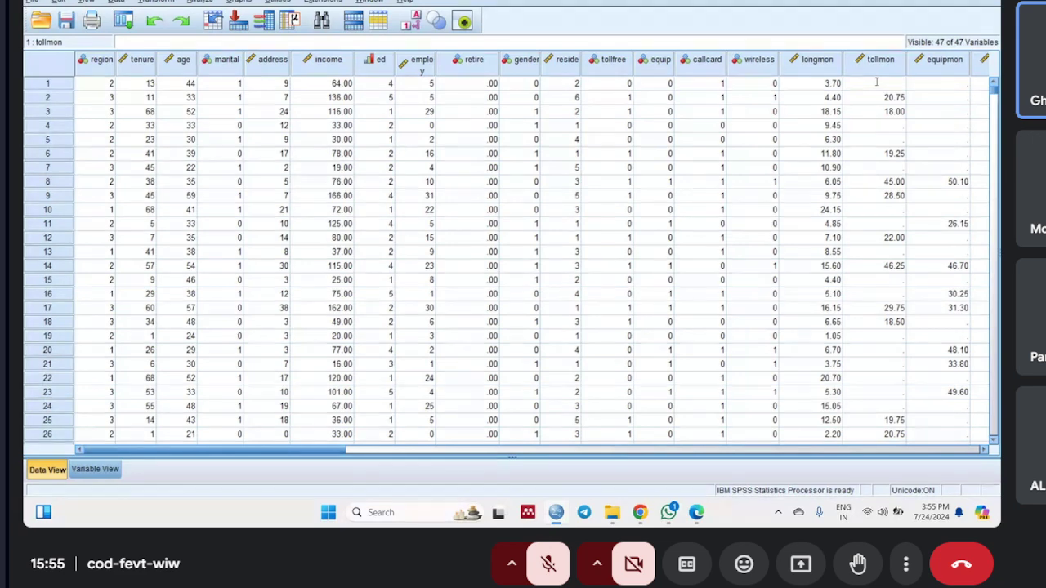
left_click(876, 98)
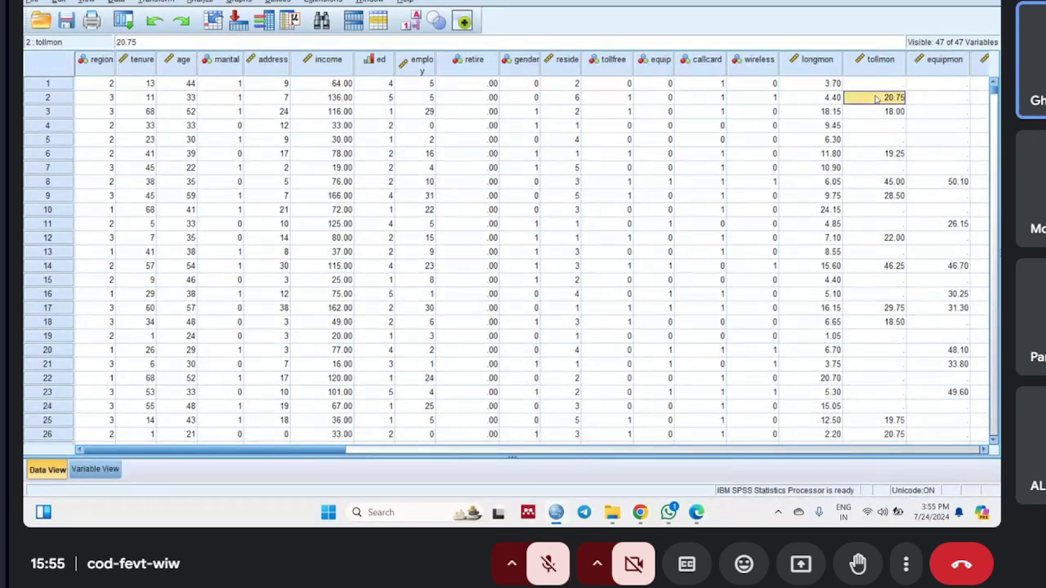
- Select the tollmon values from case 1 through case 1000 and copy them
left_click(874, 84)
left_click_drag(875, 84, 886, 522)
left_click(858, 80)
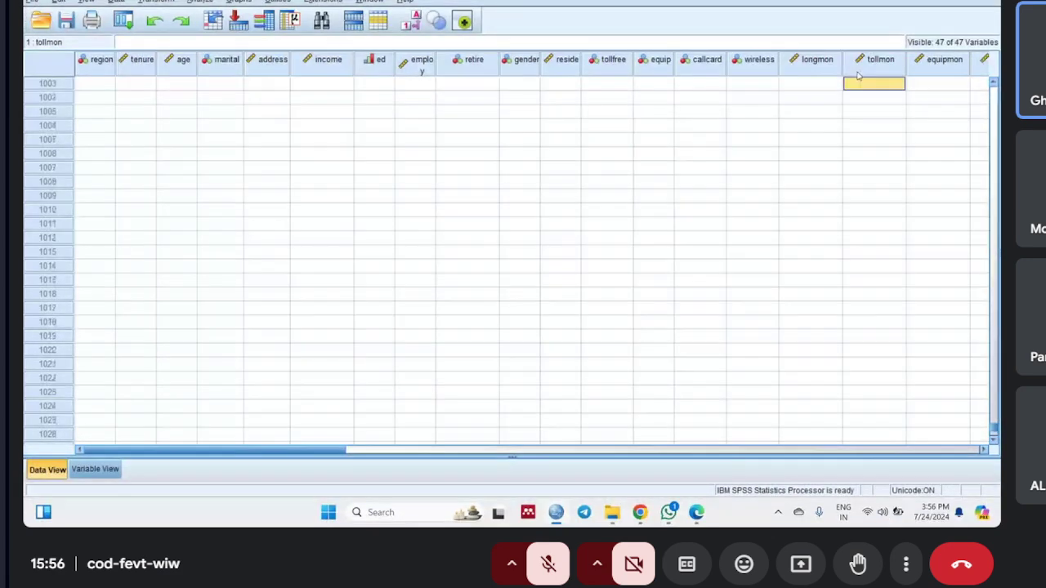
left_click_drag(858, 75, 874, 127)
right_click(873, 128)
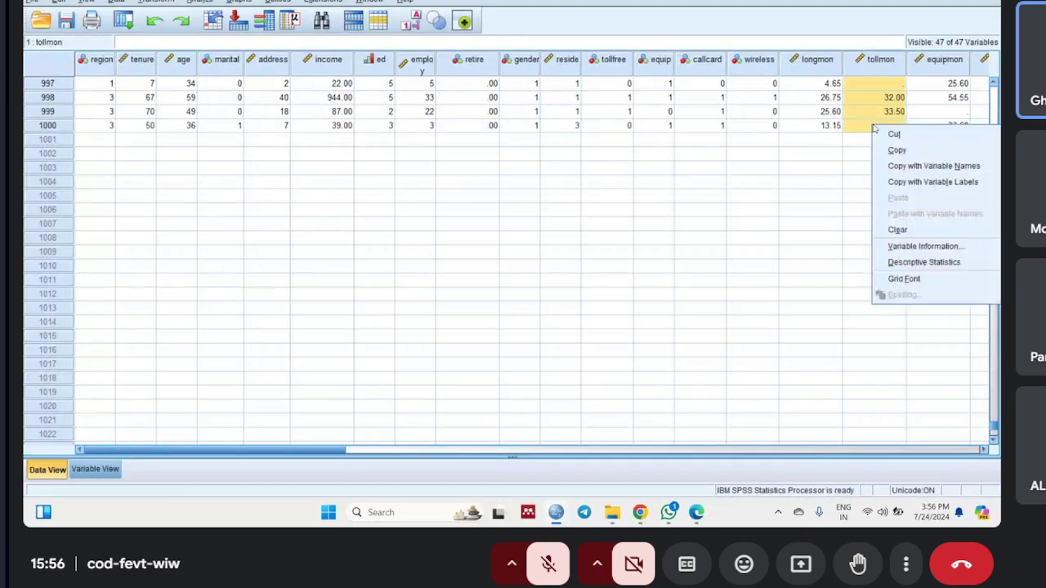
left_click(896, 149)
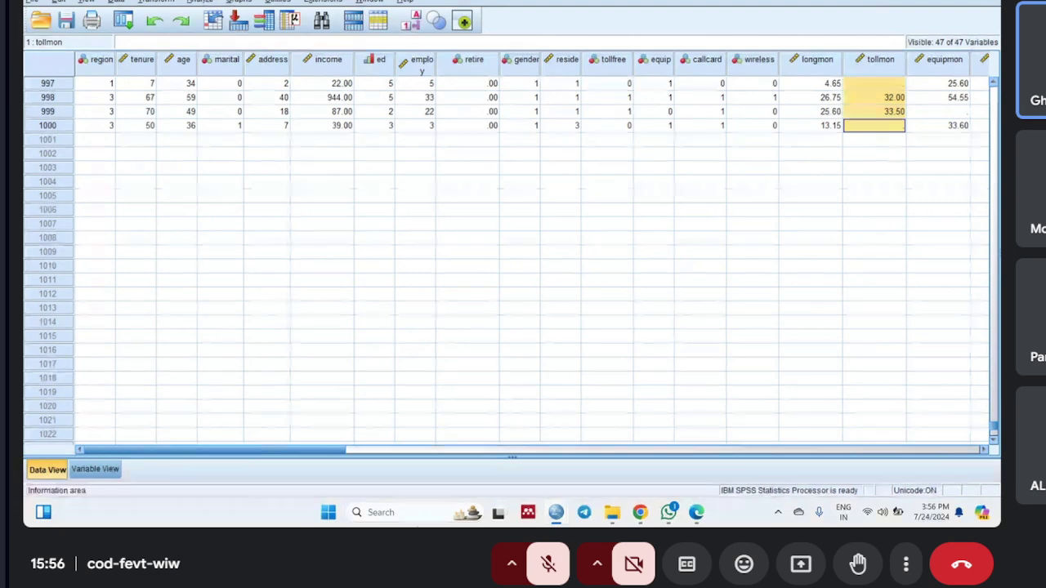
- Find and launch Excel, maximize its window and create a blank workbook
left_click(384, 512)
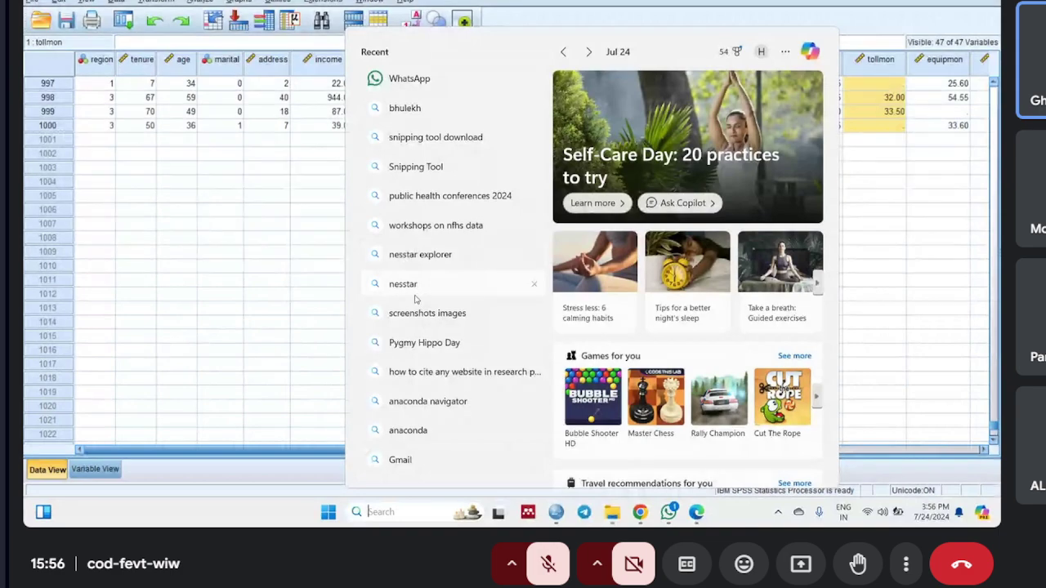
type("excel")
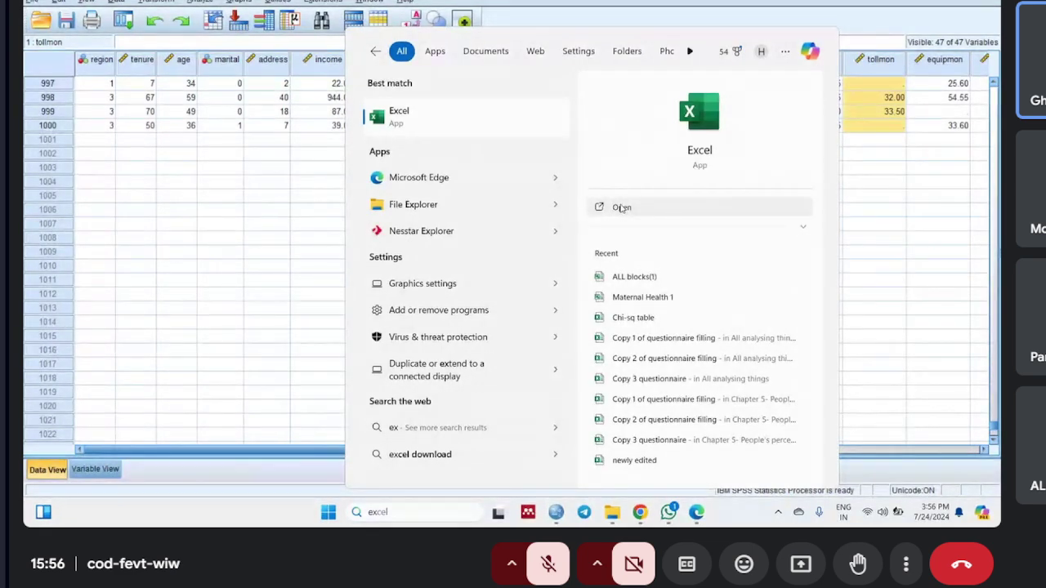
left_click(621, 208)
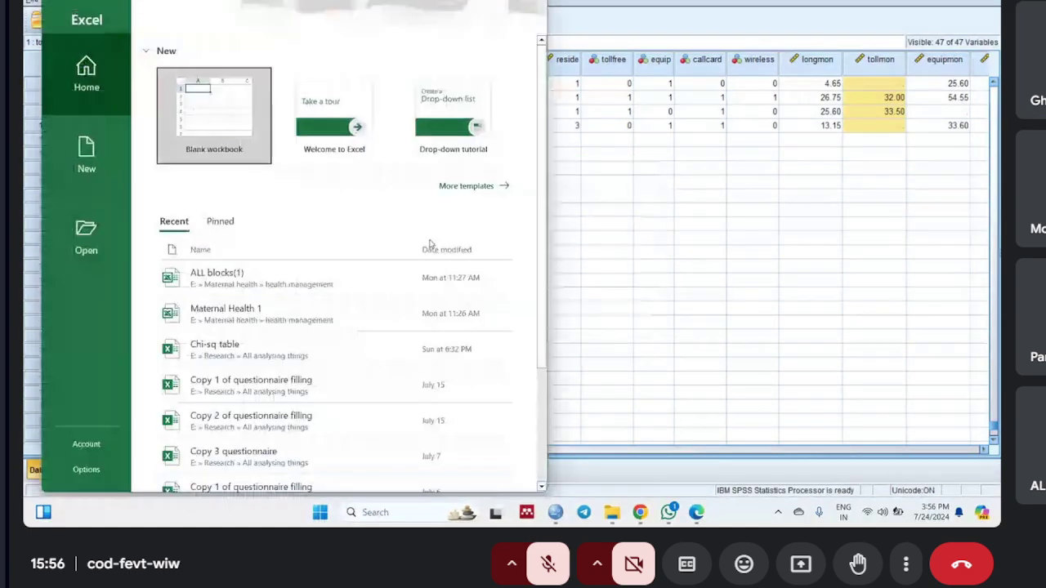
double_click(504, 2)
left_click(205, 111)
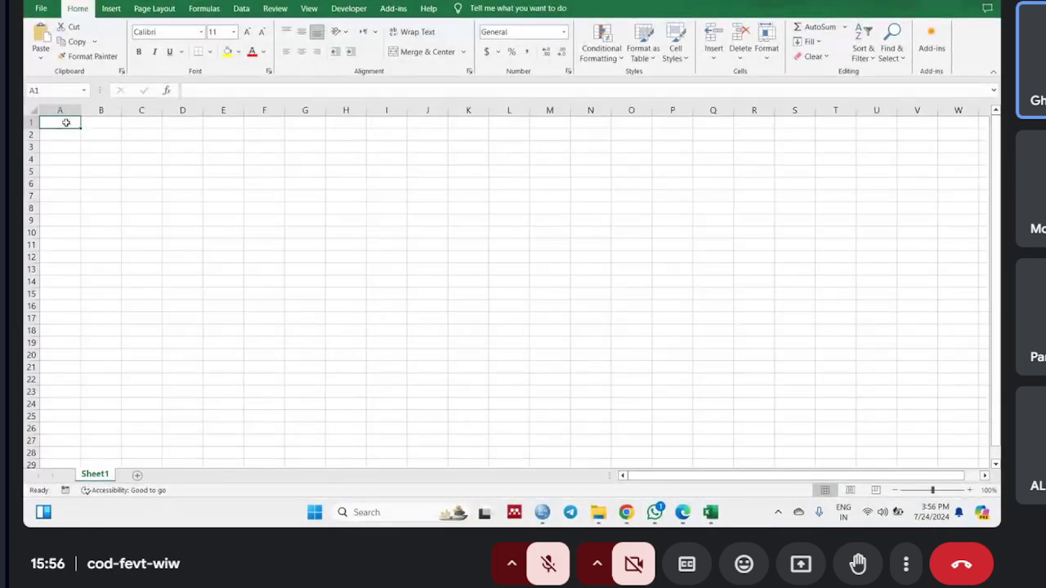
- Paste the copied tollmon values as text only from cell A1 down and look through to the last pasted row
right_click(66, 122)
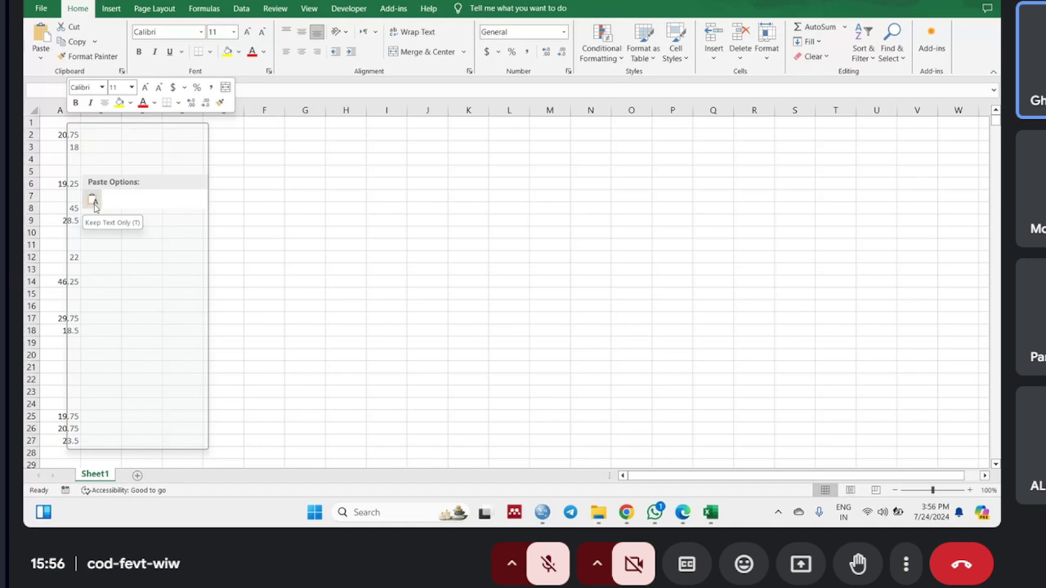
left_click(94, 202)
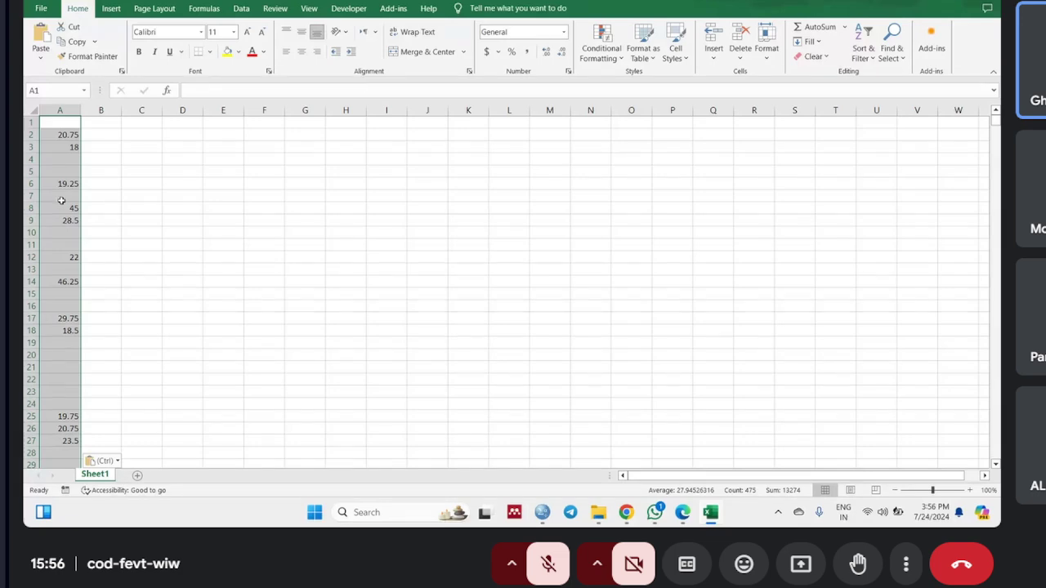
scroll(62, 201, "down", 15)
left_click_drag(994, 133, 994, 452)
scroll(123, 430, "down", 3)
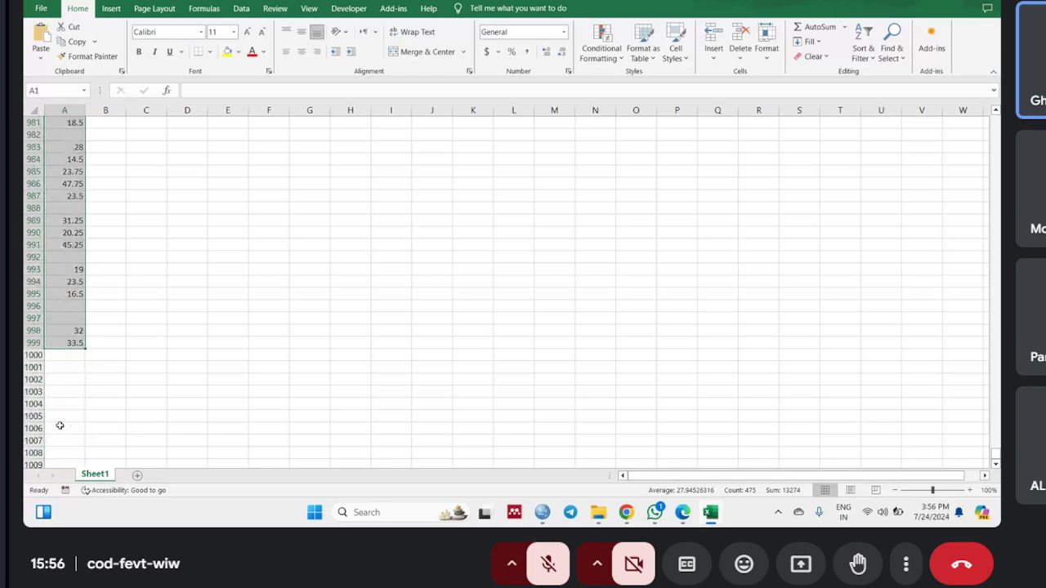
- Calculate the mean of the pasted values in cell A1000 with =AVERAGE(A1:A999)
left_click(60, 357)
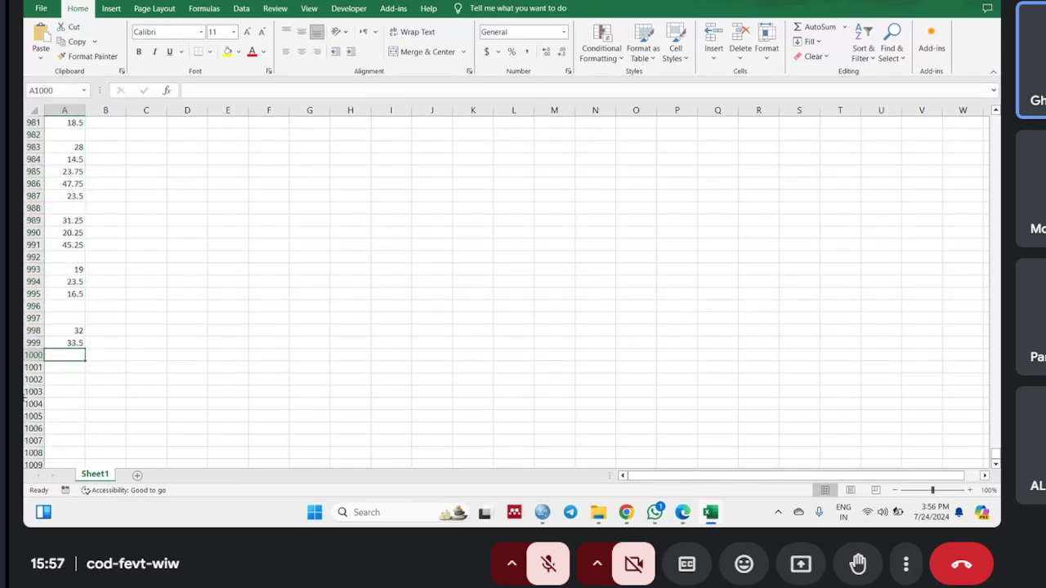
type("=")
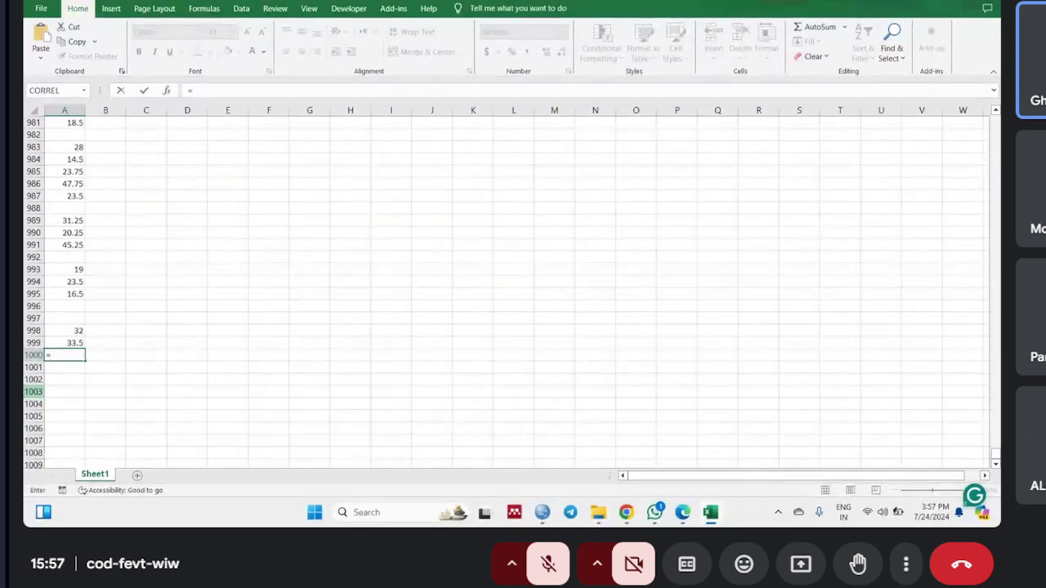
type("a")
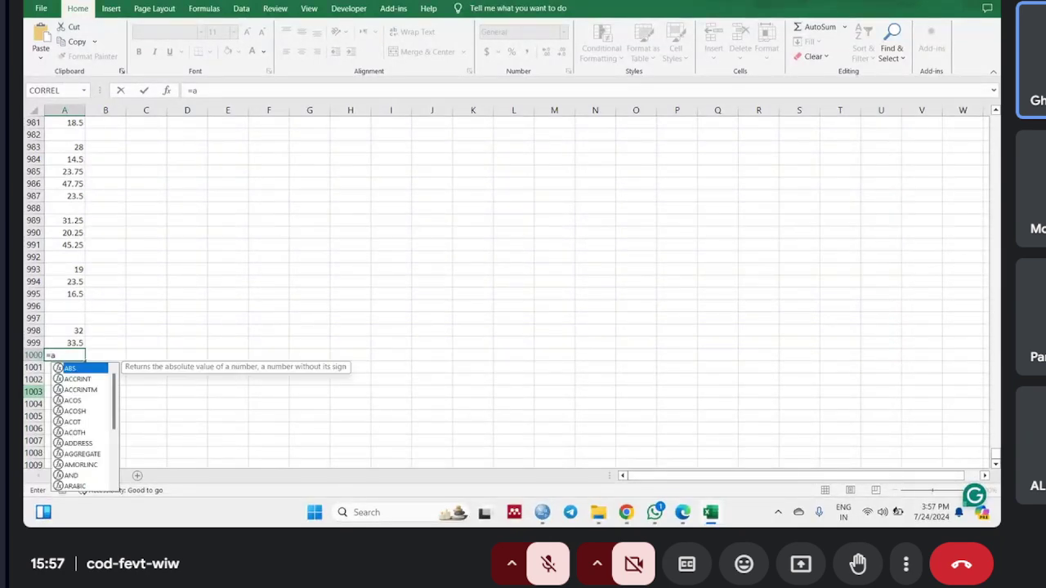
type("ve")
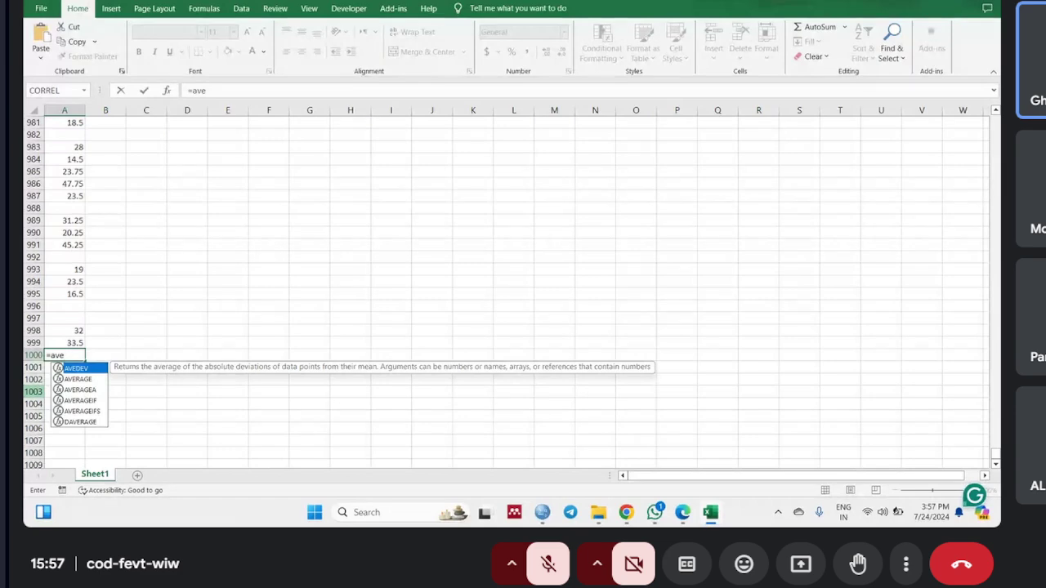
left_click(89, 381)
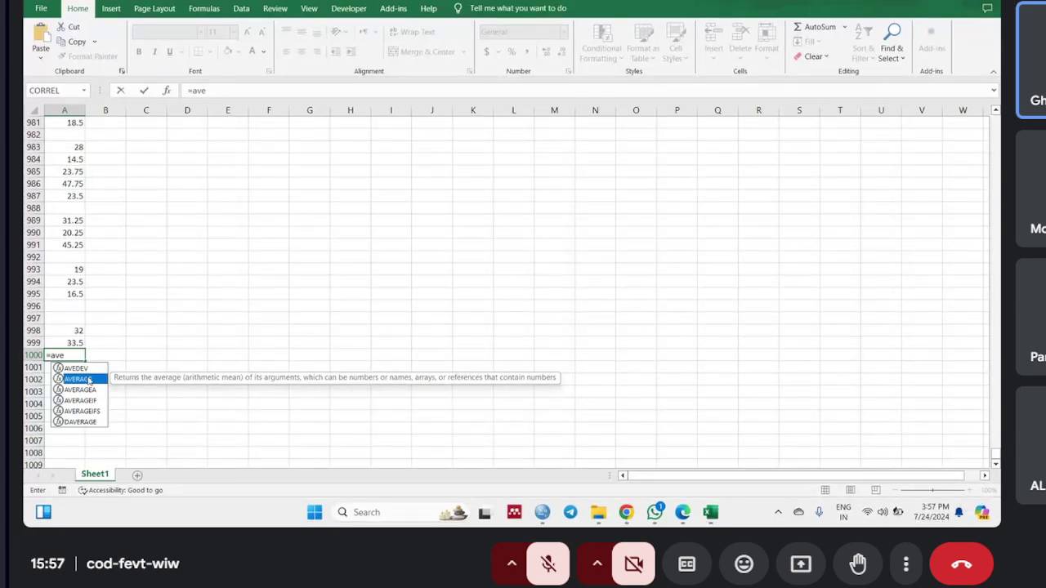
double_click(89, 381)
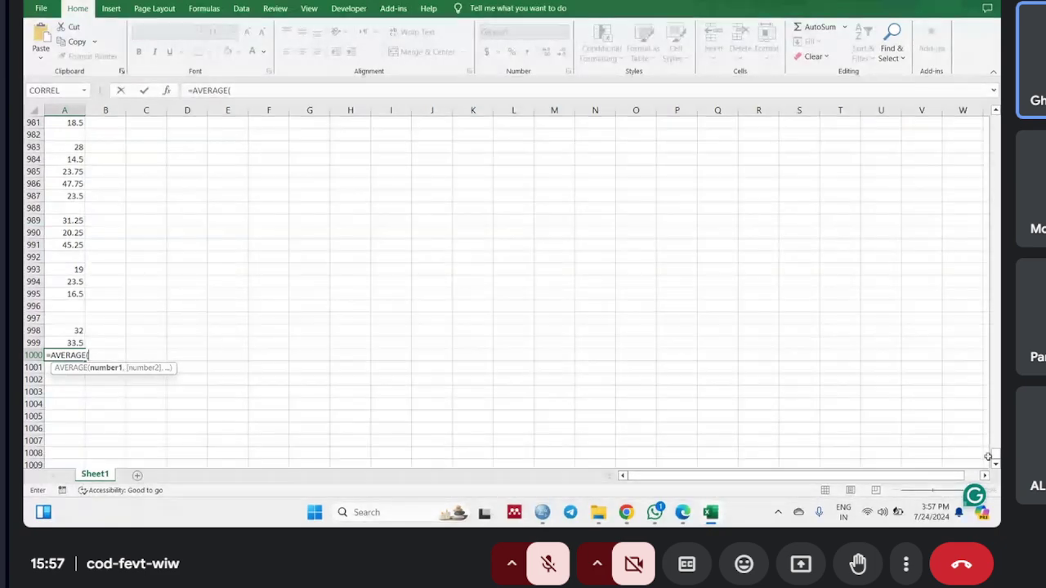
left_click_drag(994, 454, 994, 121)
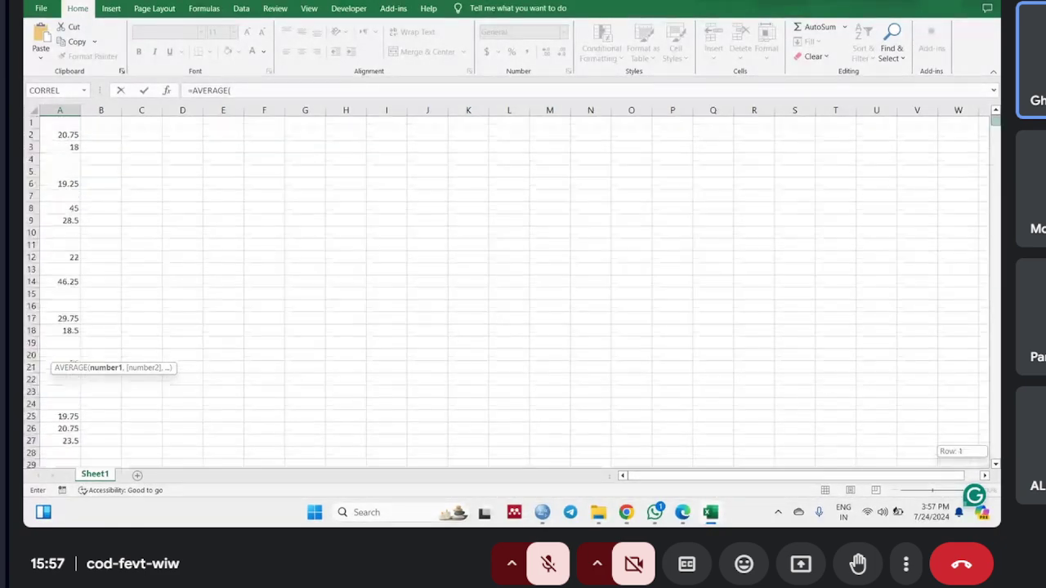
left_click(57, 121)
left_click_drag(57, 121, 65, 453)
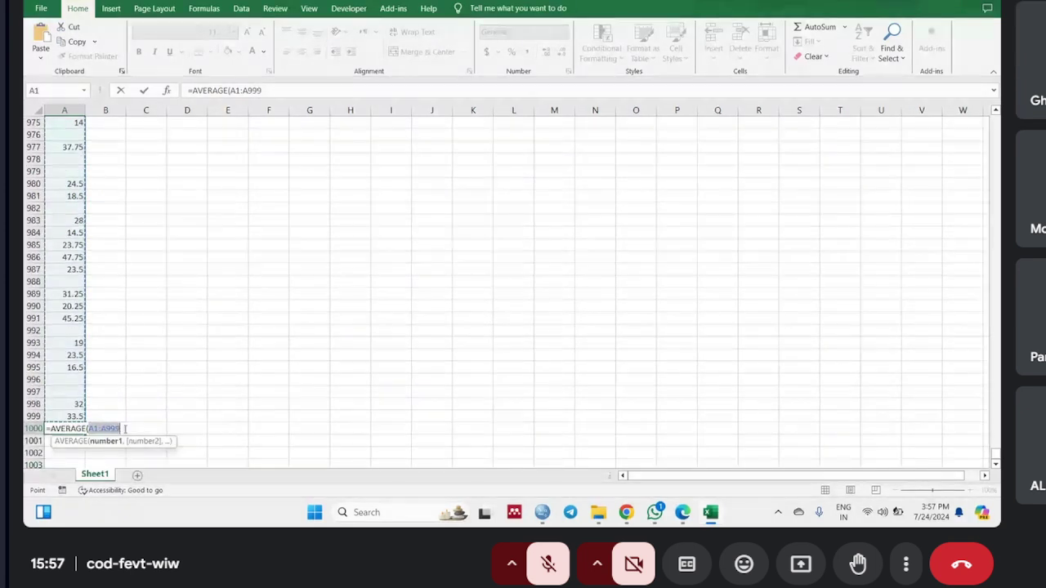
left_click(125, 428)
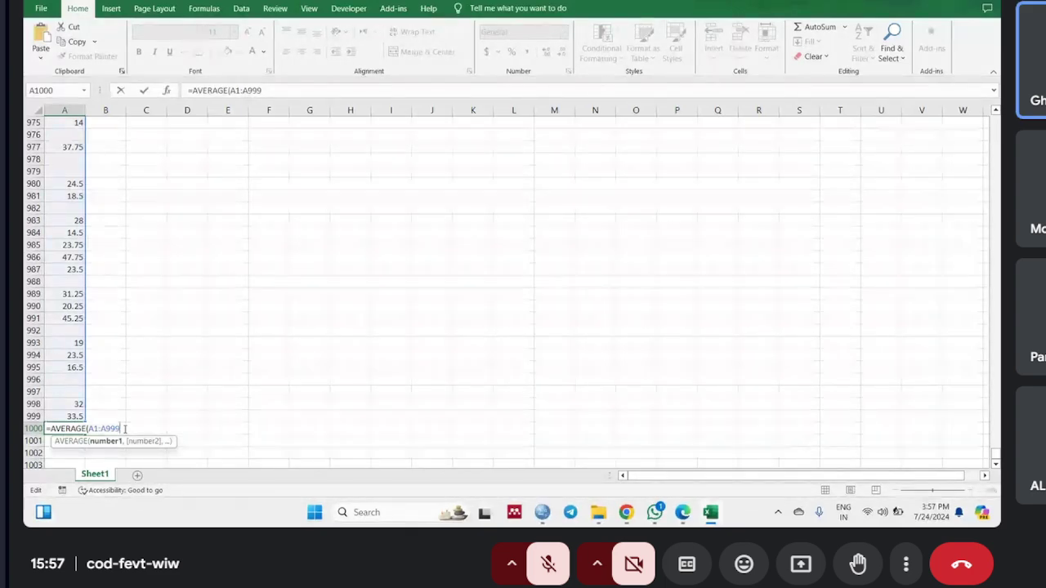
type(")")
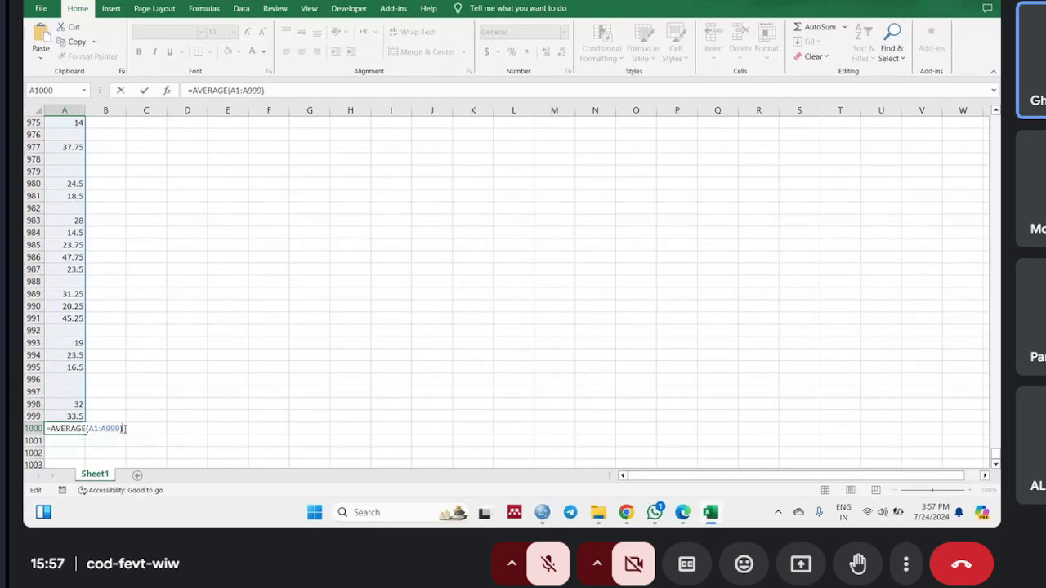
key("Return")
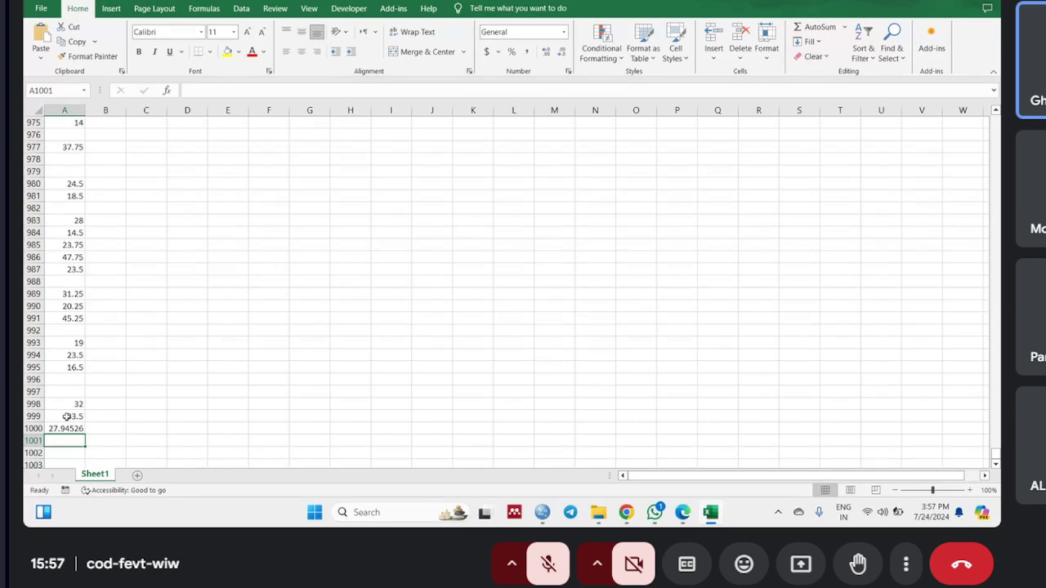
- Enlarge the sheet view around the last rows and select cell A1000 to examine the calculated average
scroll(67, 417, "up", 7)
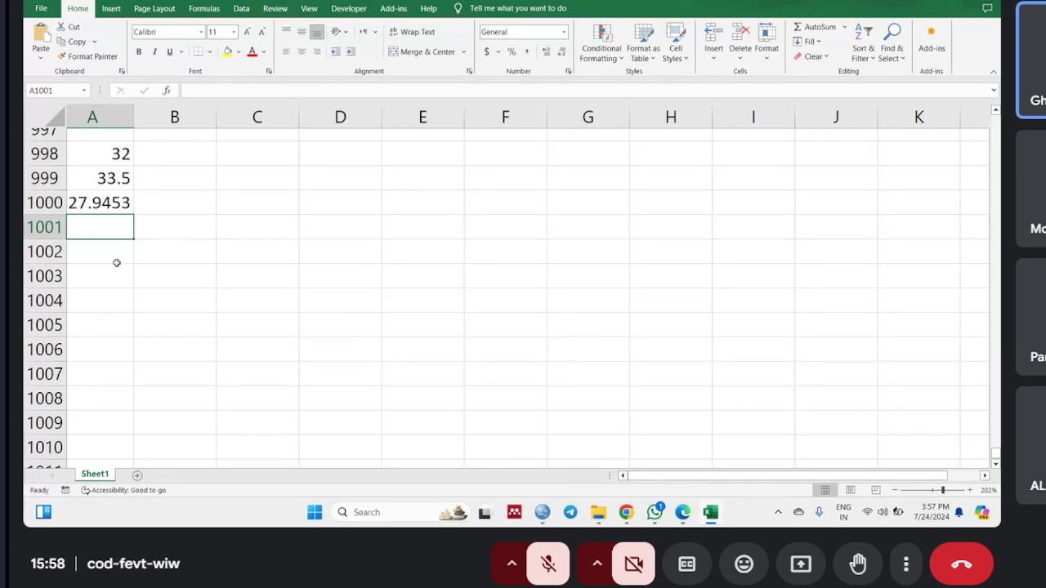
scroll(116, 263, "up", 5)
scroll(116, 263, "down", 2)
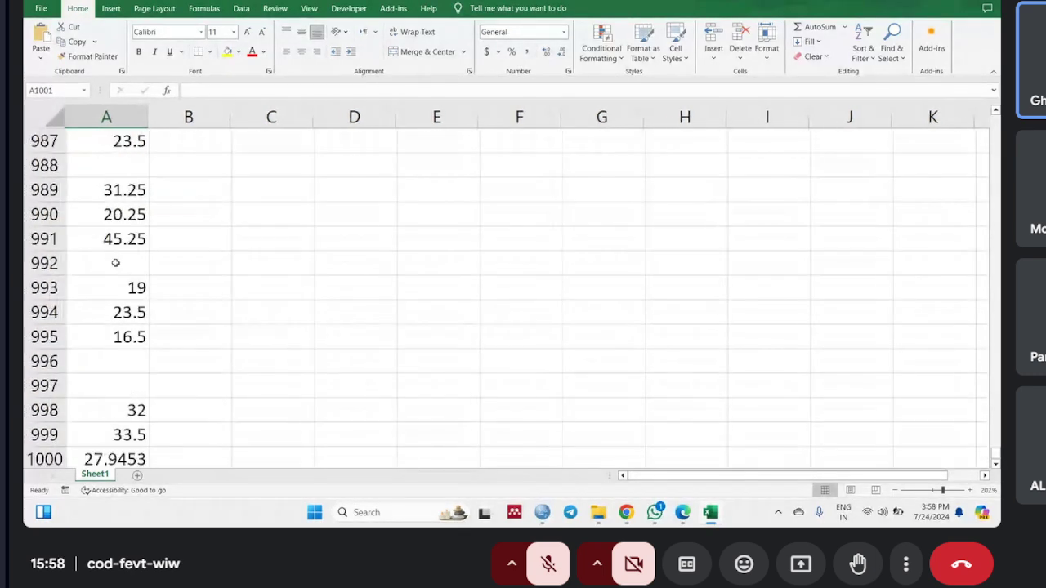
scroll(116, 261, "down", 1)
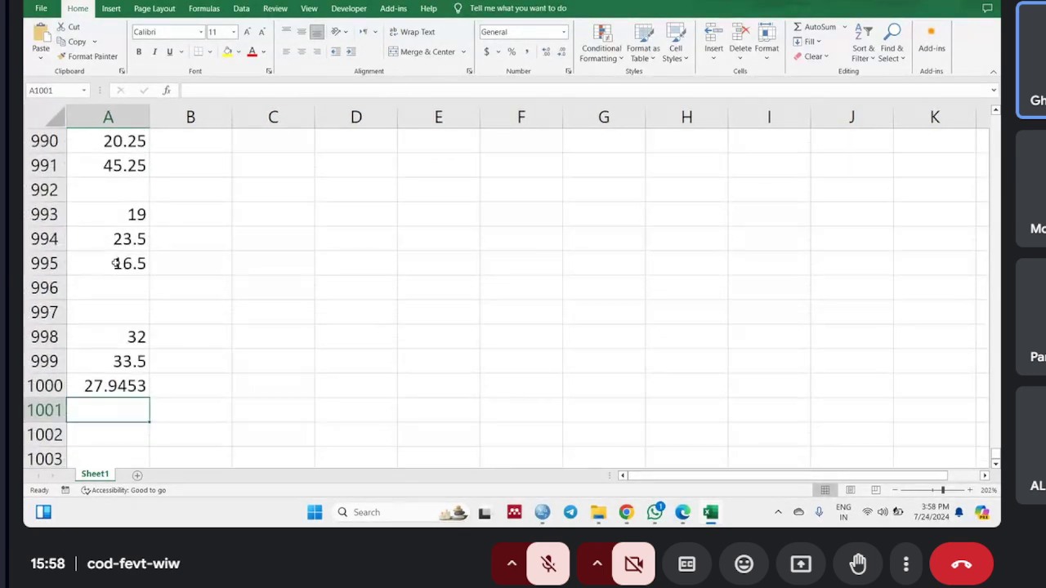
left_click(94, 385)
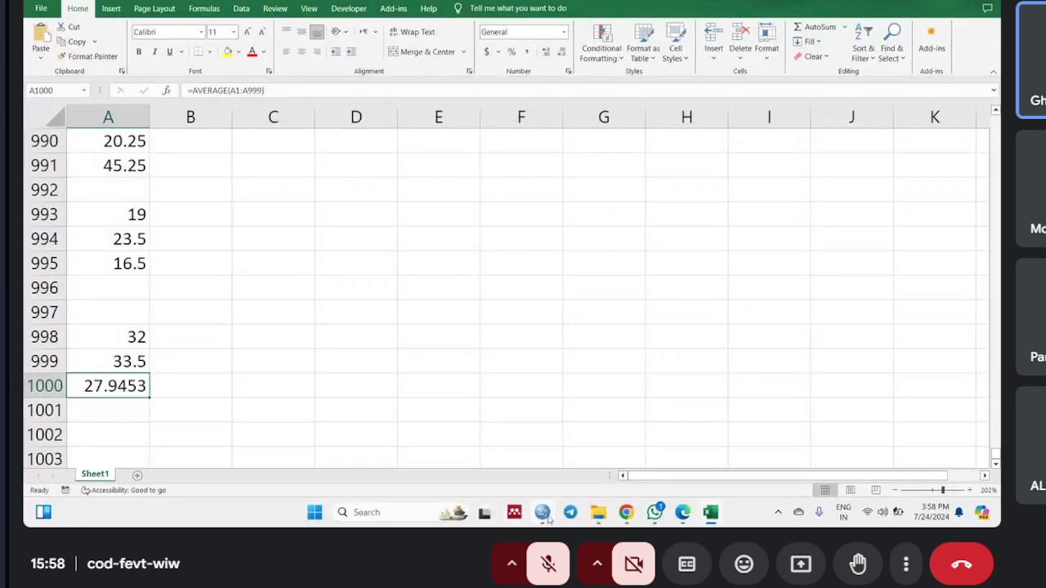
- Switch to the SPSS Data Editor, find case 567 and set its tollmon value to 17.3
mouse_move(543, 512)
mouse_move(703, 456)
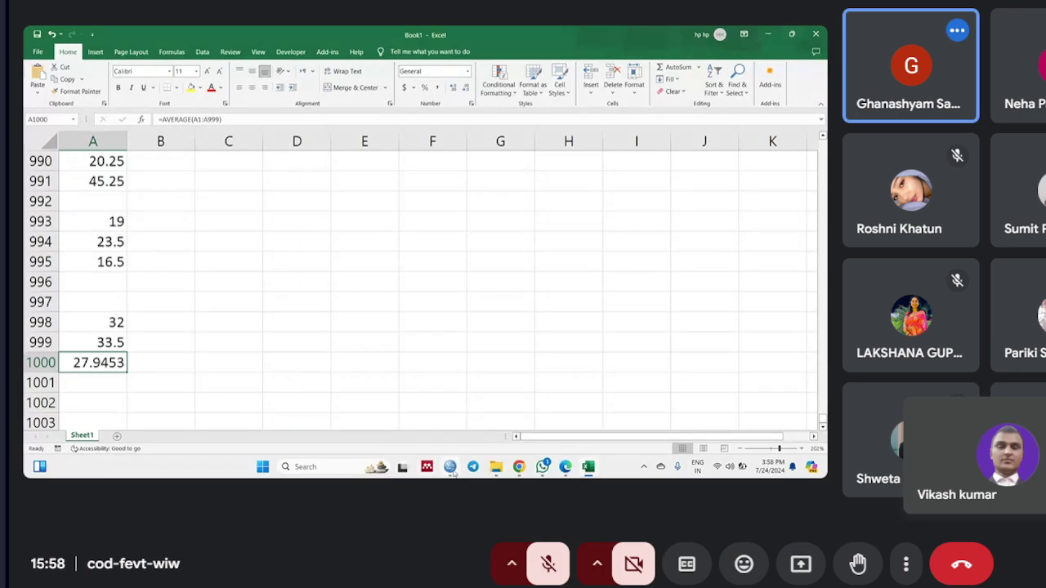
mouse_move(449, 469)
left_click(394, 397)
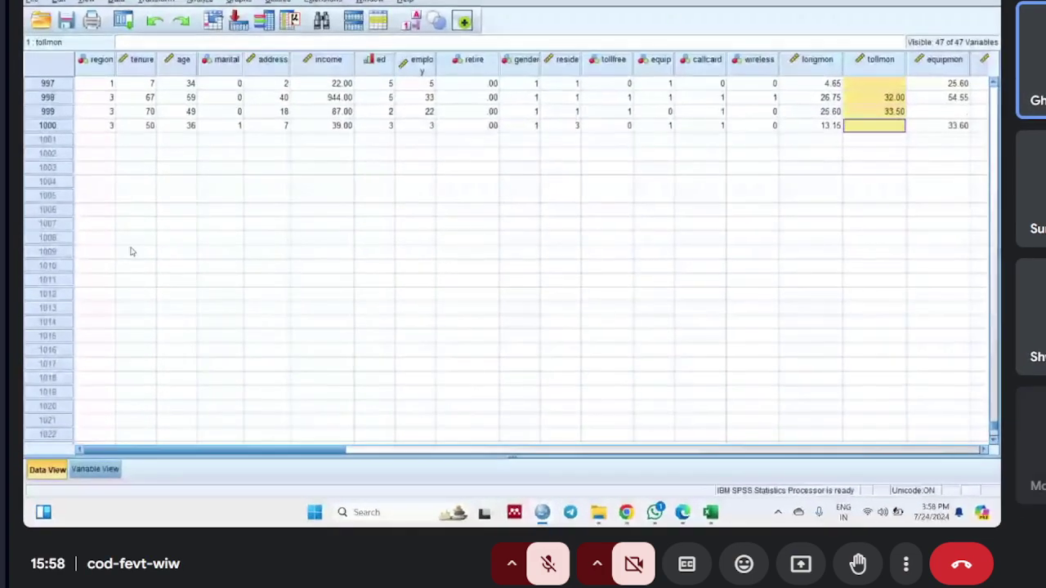
left_click_drag(995, 431, 995, 365)
left_click_drag(822, 349, 823, 279)
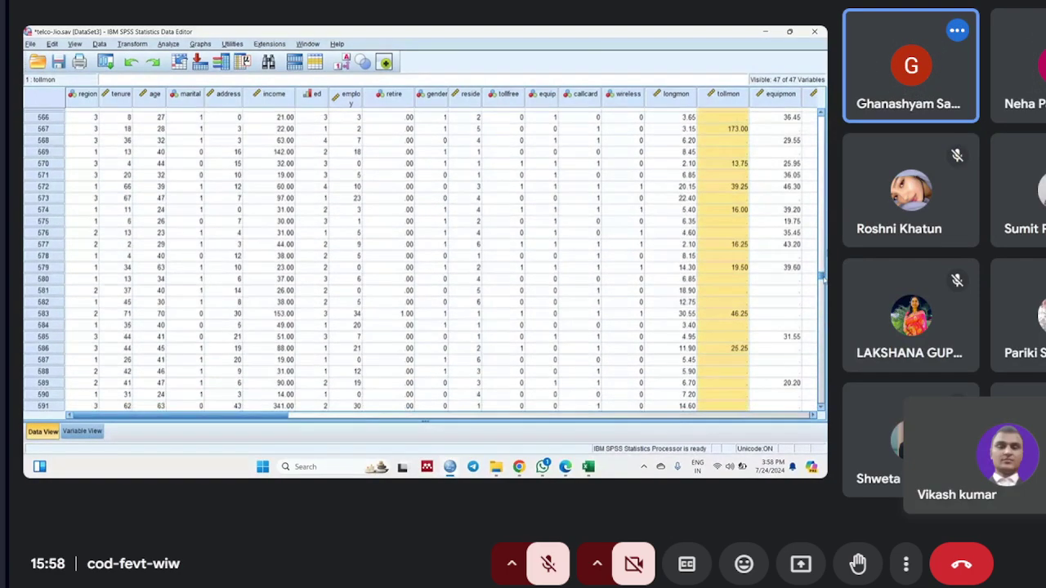
left_click(39, 130)
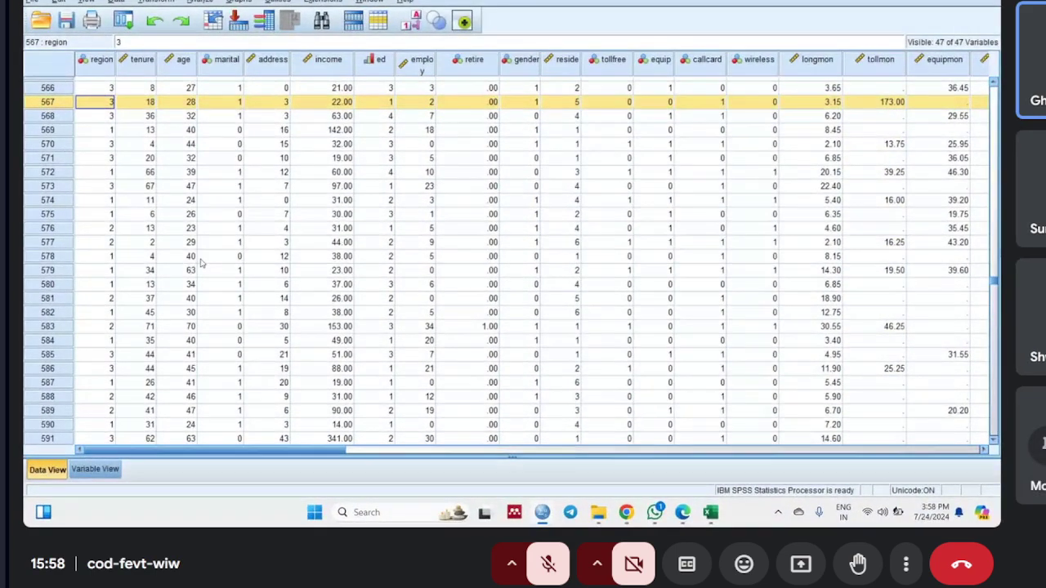
left_click(871, 106)
type("1")
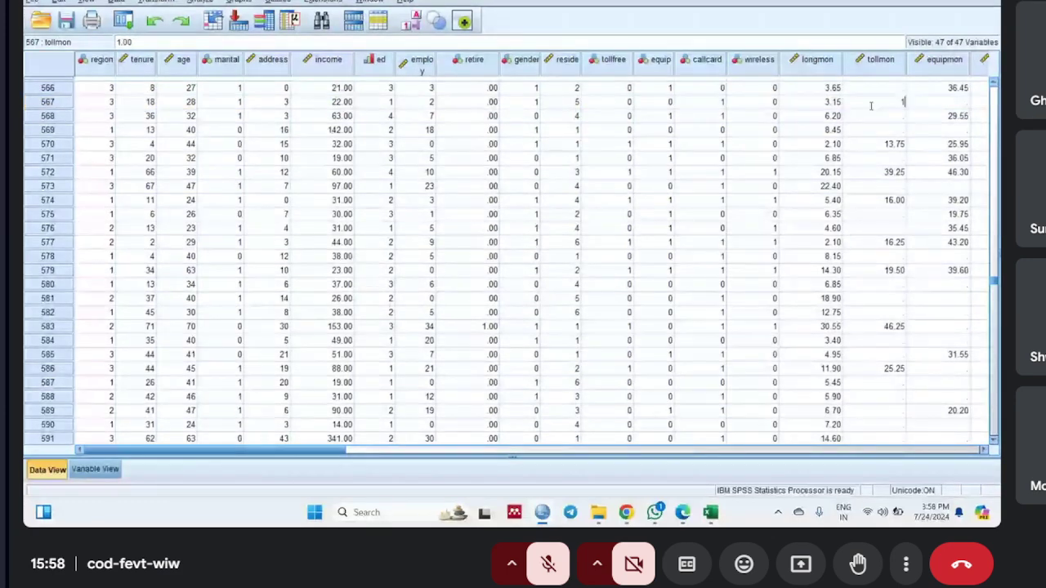
type("7.3")
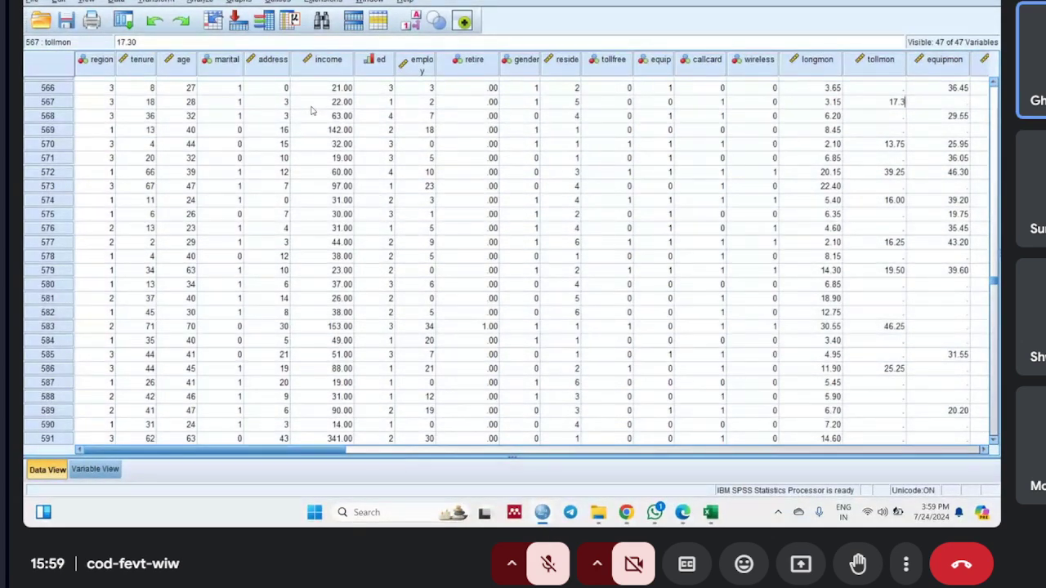
- Open the Explore analysis from the descriptive statistics and reset its previous settings
left_click(200, 2)
mouse_move(245, 31)
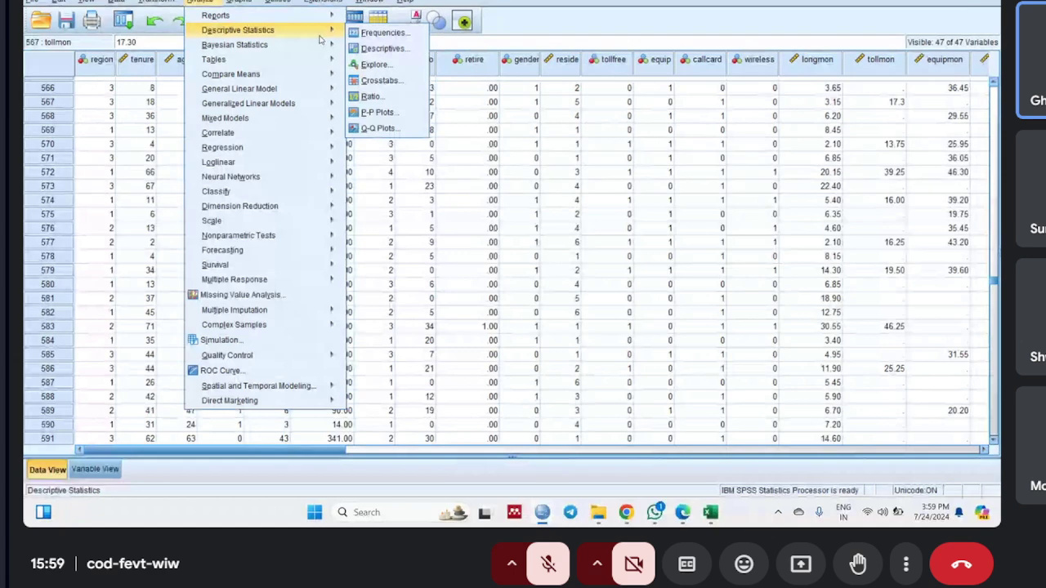
mouse_move(327, 31)
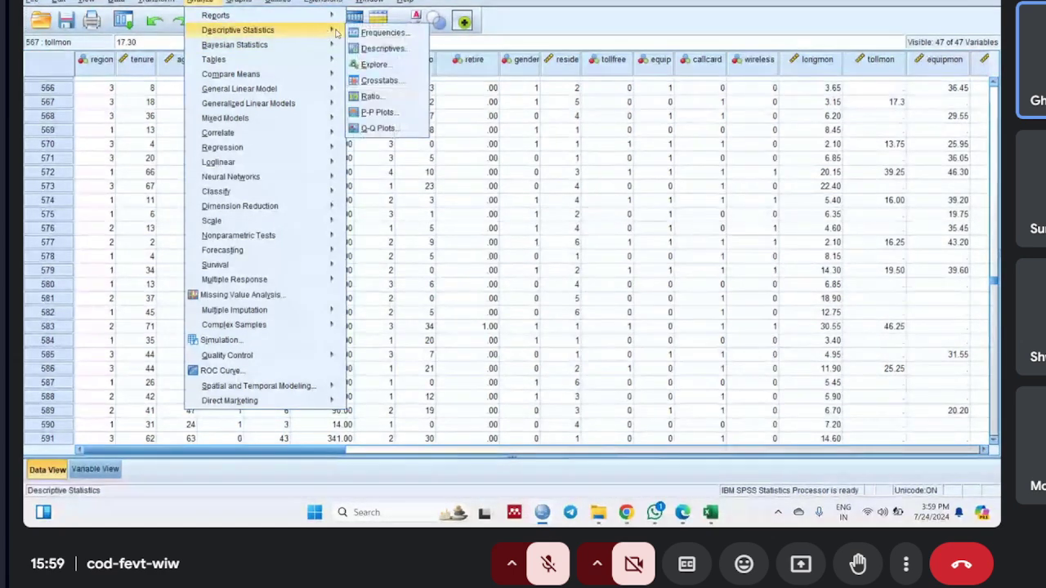
left_click(375, 64)
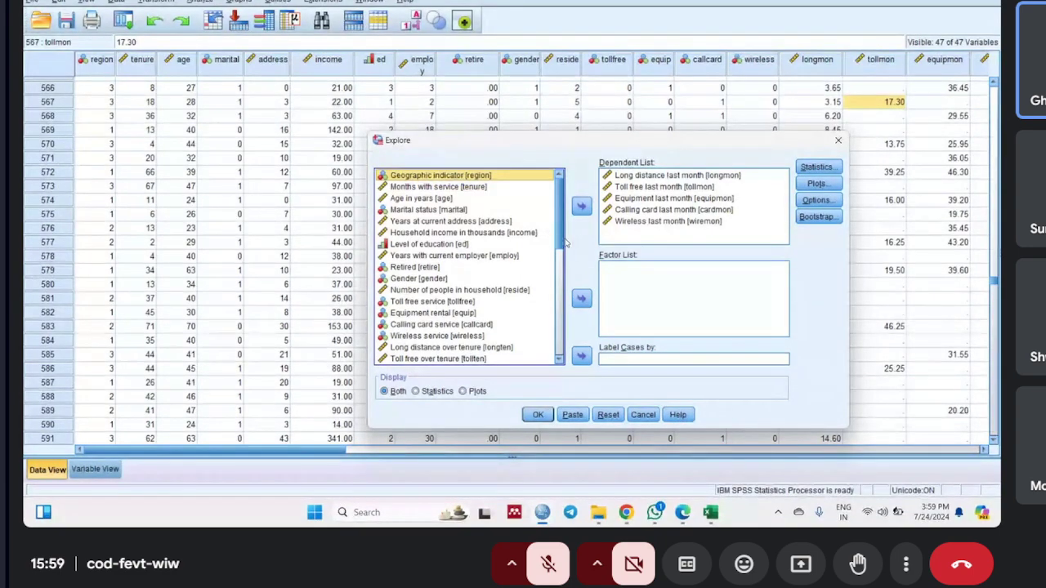
left_click_drag(559, 245, 539, 343)
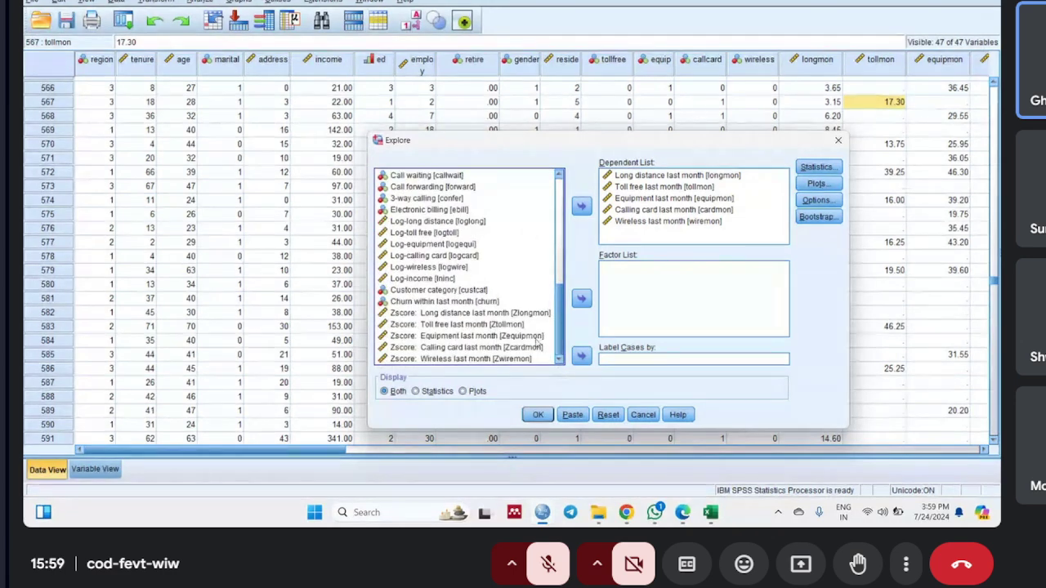
left_click(608, 415)
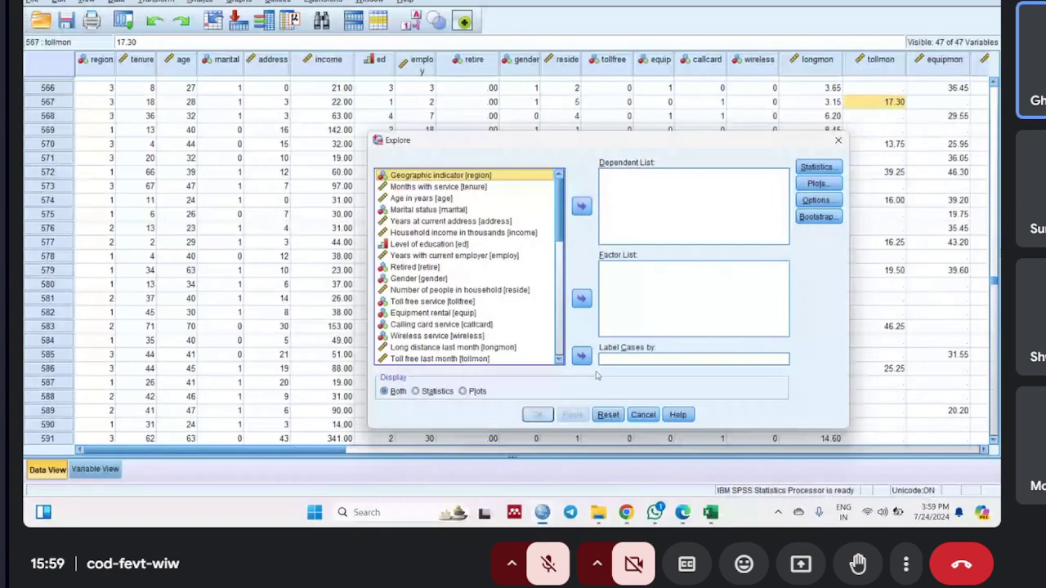
- Add the last-month variables longmon, tollmon, equipmon, cardmon and wiremon to the Explore dependent list
left_click_drag(560, 237, 560, 353)
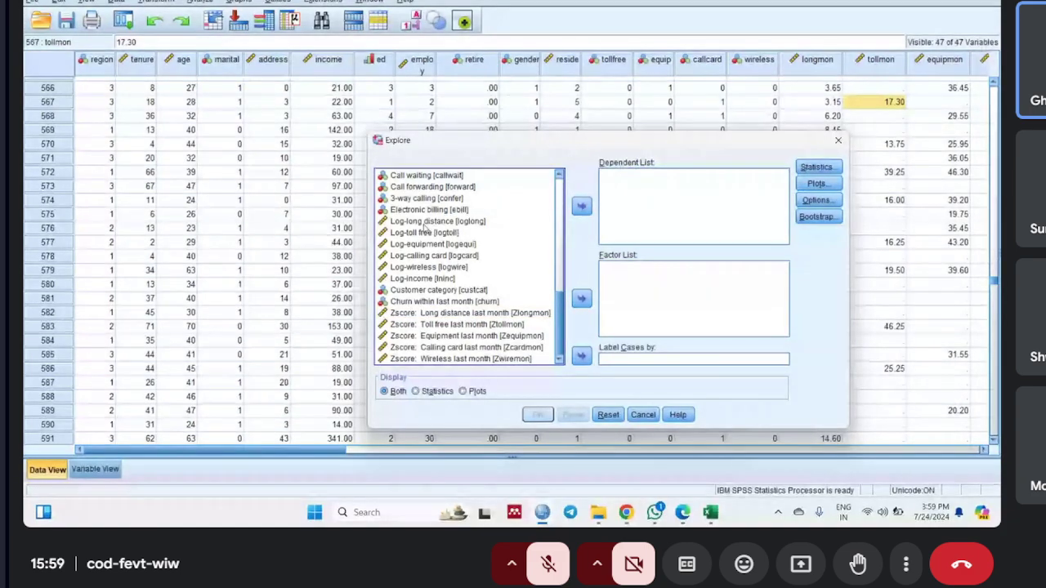
scroll(424, 227, "up", 2)
scroll(425, 227, "up", 4)
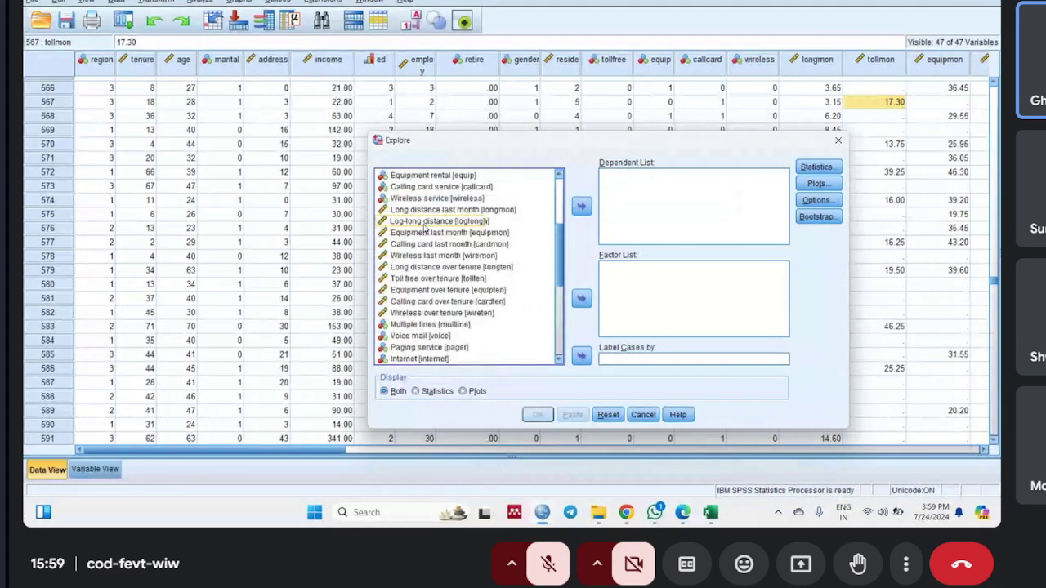
left_click(438, 211)
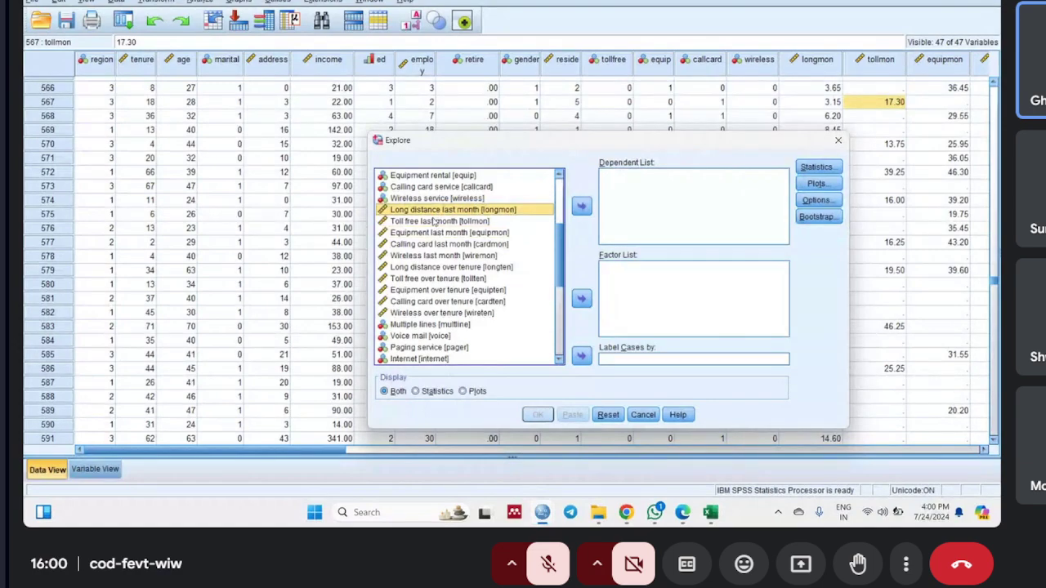
left_click(438, 221, "shift")
left_click(433, 233, "shift")
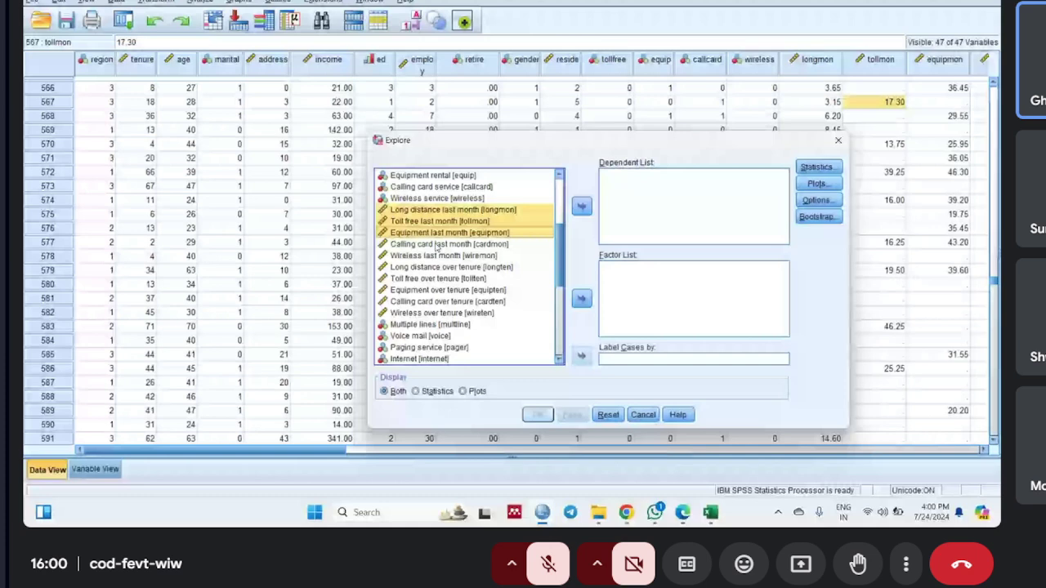
left_click(441, 256, "shift")
left_click(580, 207)
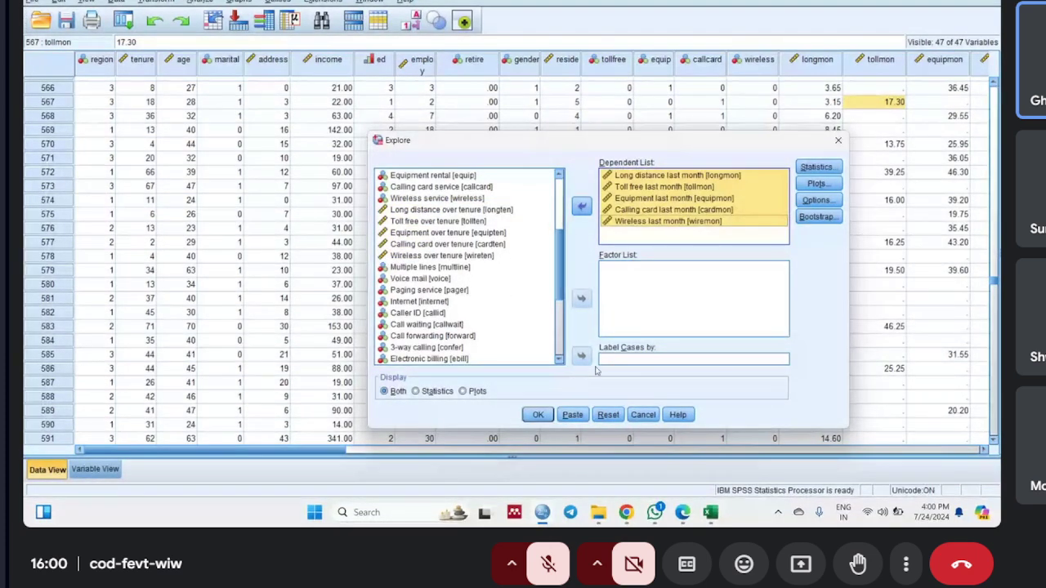
- Keep Descriptives with a 95% confidence interval as the only statistics for the Explore analysis
left_click(806, 169)
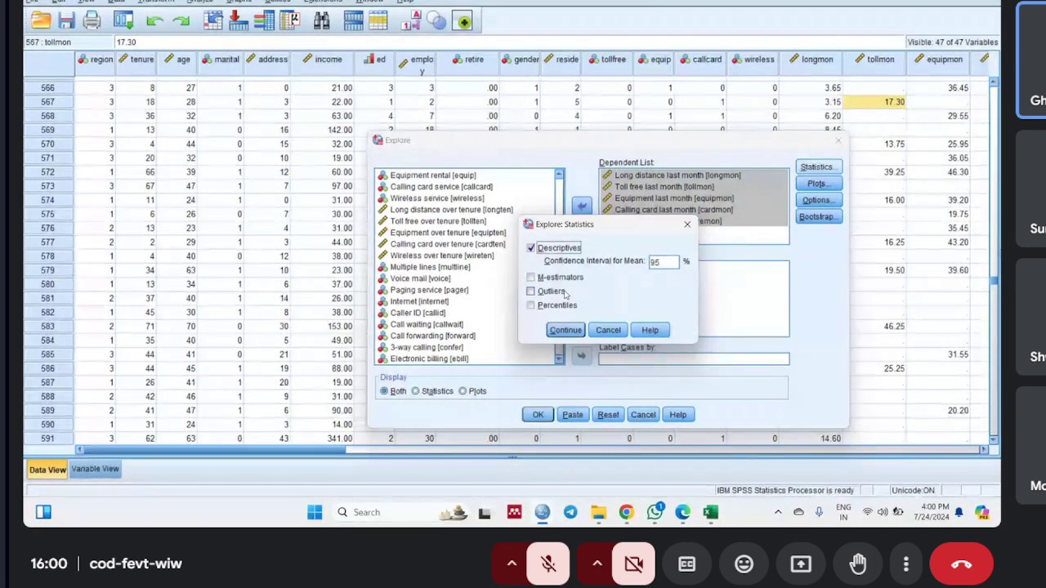
left_click(531, 292)
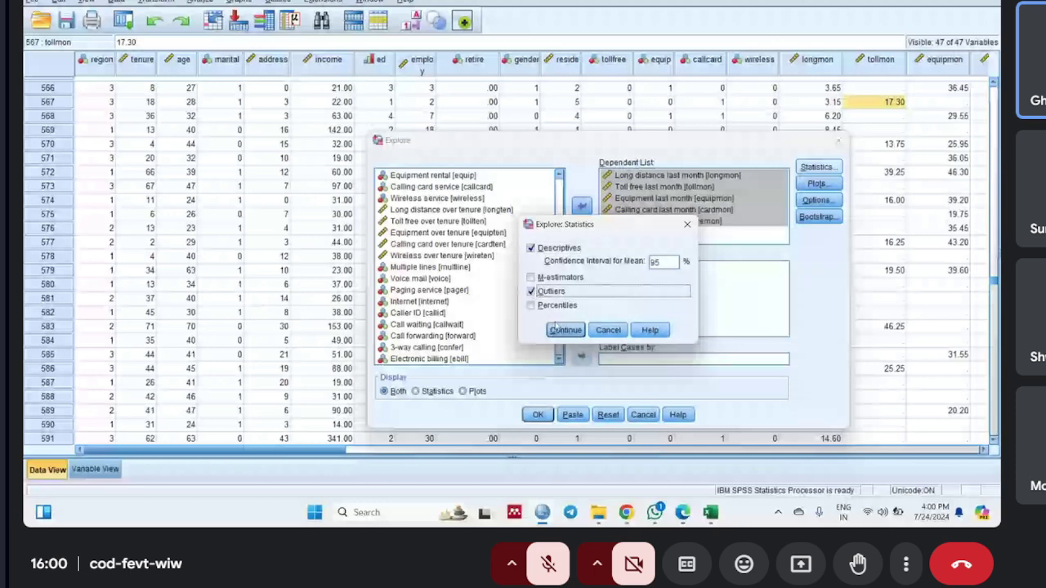
left_click(531, 292)
left_click(562, 331)
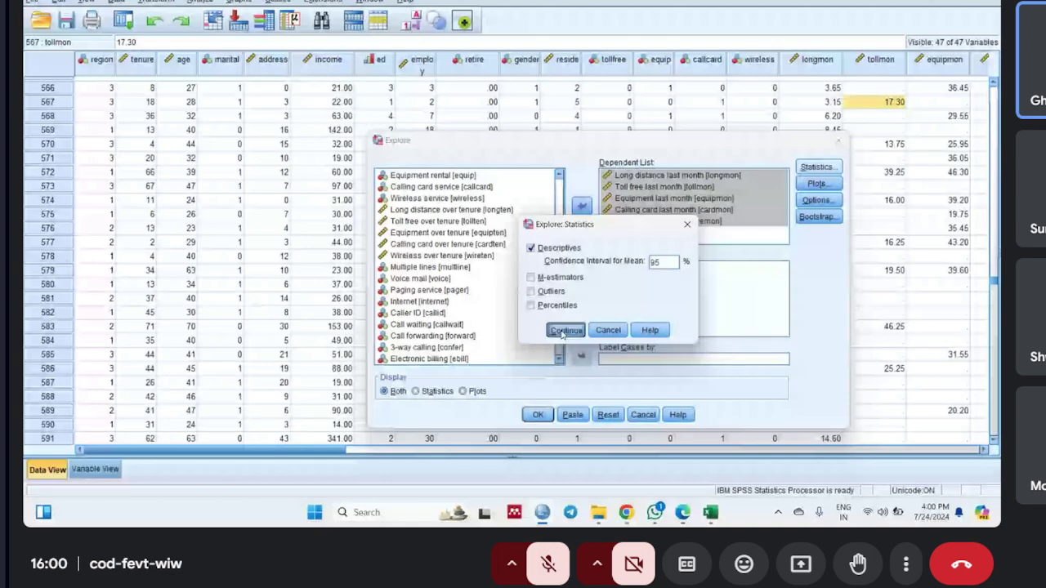
- Run Explore with histograms and normality plots with tests, leaving out stem-and-leaf plots and boxplots
left_click(817, 183)
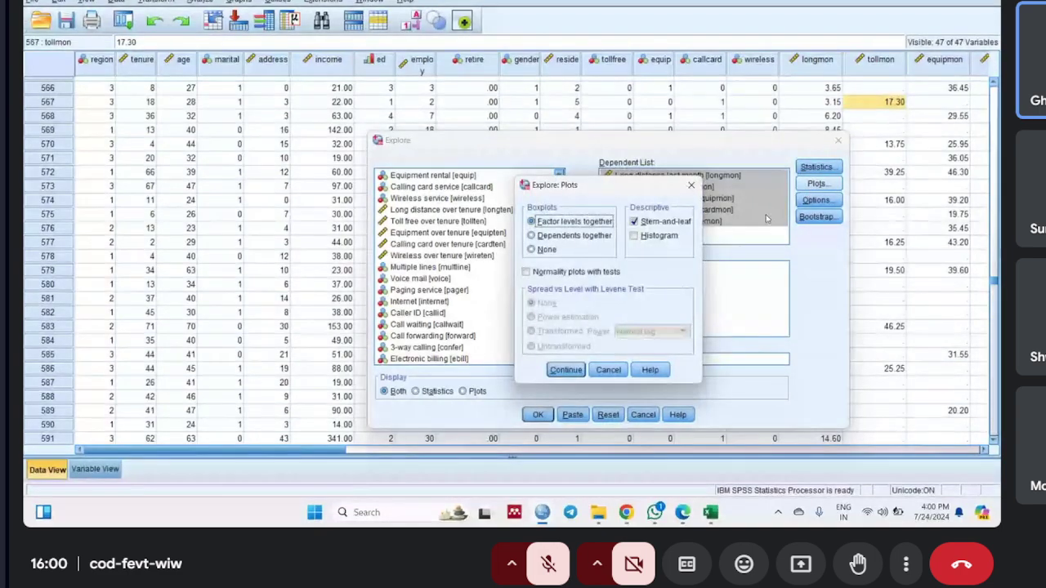
left_click(633, 236)
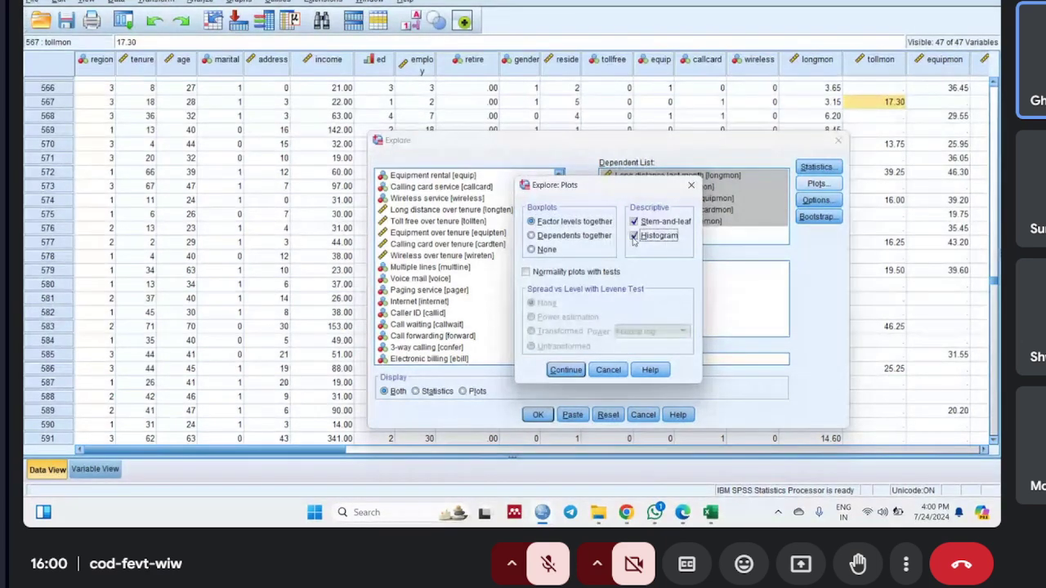
left_click(634, 222)
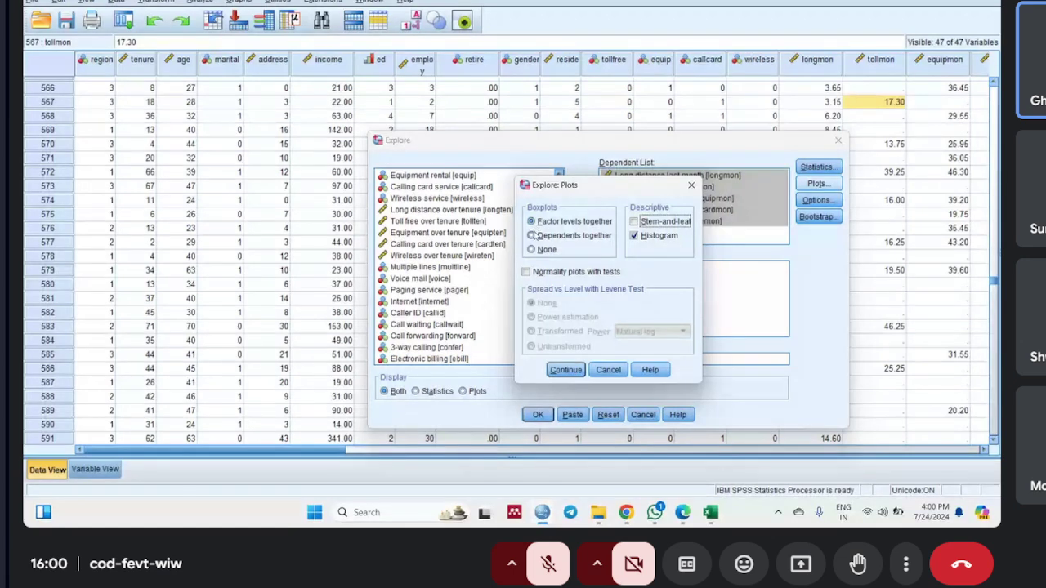
left_click(532, 249)
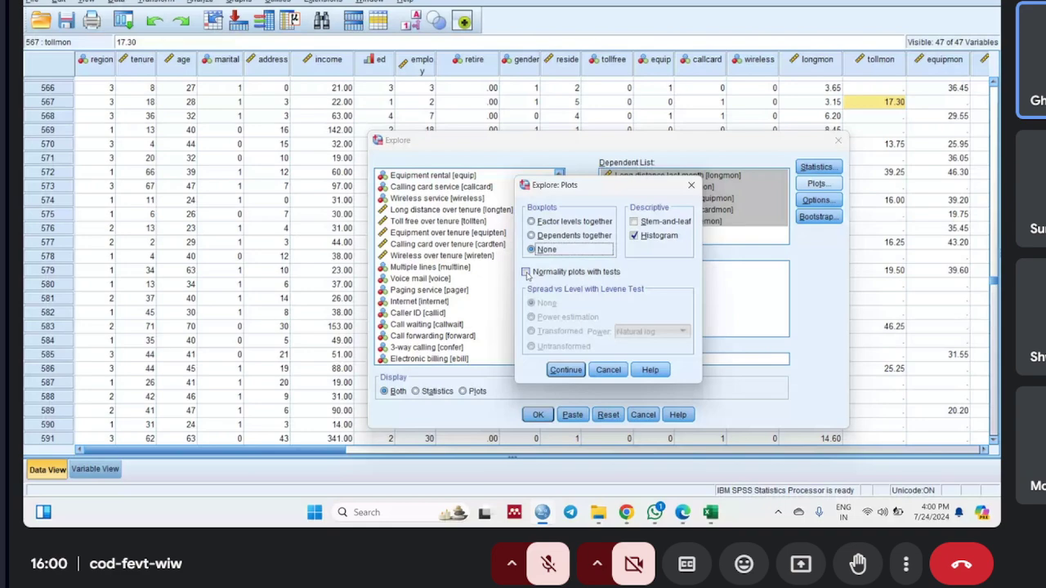
left_click(526, 272)
left_click(567, 371)
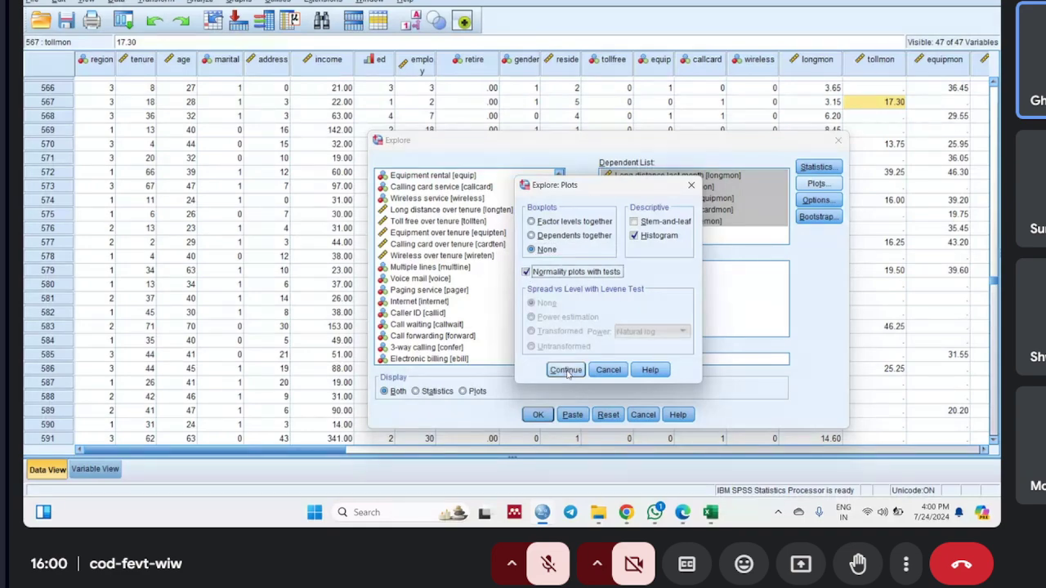
left_click(537, 414)
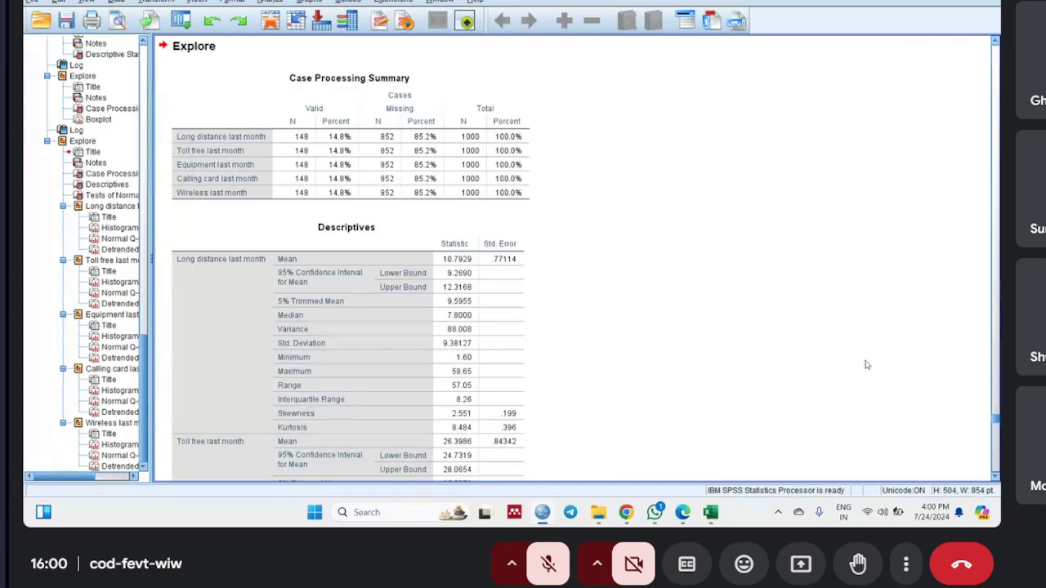
- Examine the new Explore output for the last-month variables, including descriptives and normality tests, and compare it with the earlier z-score boxplots
scroll(867, 365, "down", 10)
scroll(867, 365, "down", 10)
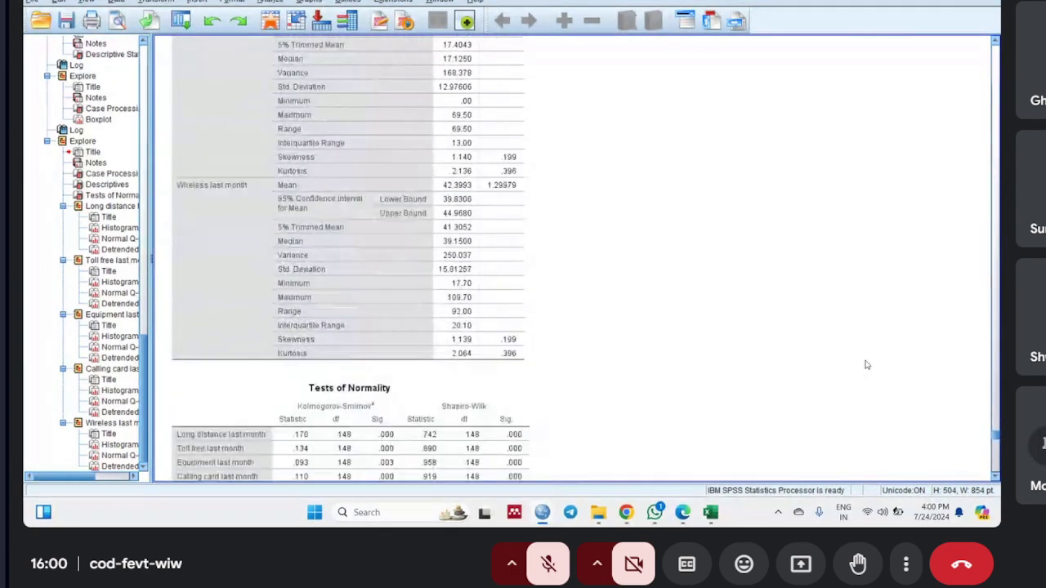
scroll(715, 345, "down", 5)
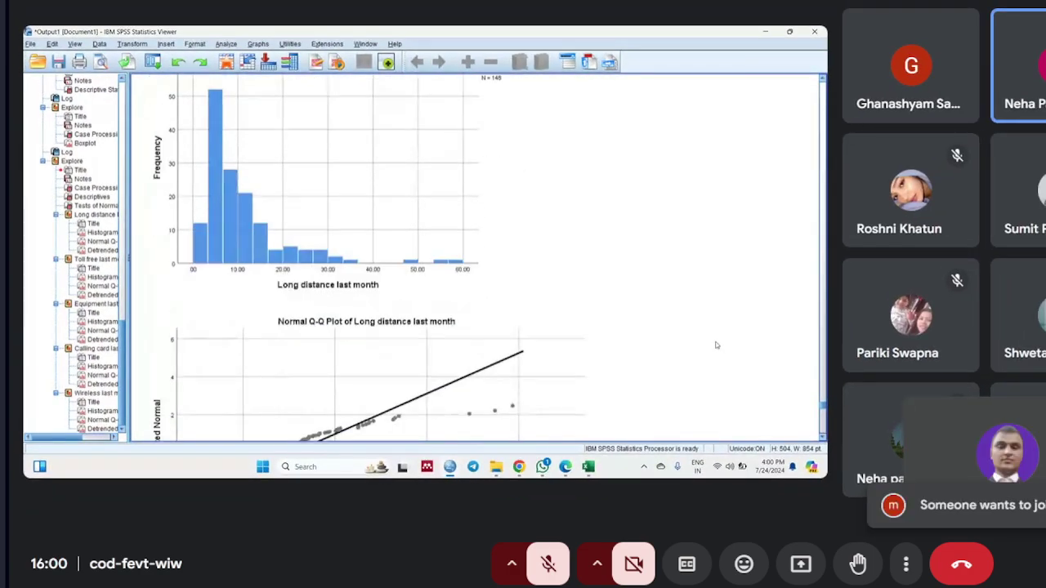
scroll(867, 364, "up", 5)
scroll(867, 365, "up", 3)
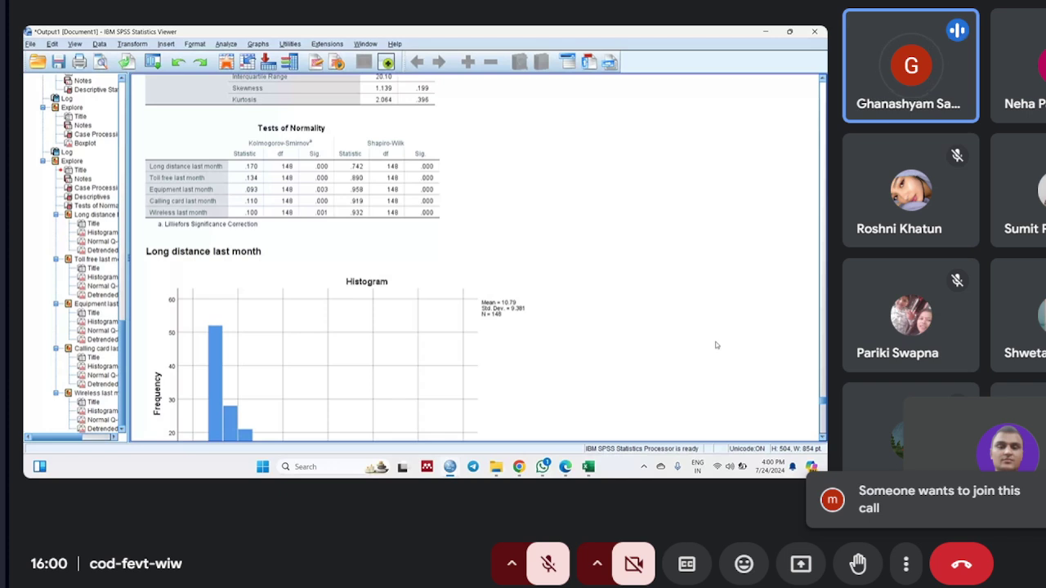
scroll(716, 345, "up", 2)
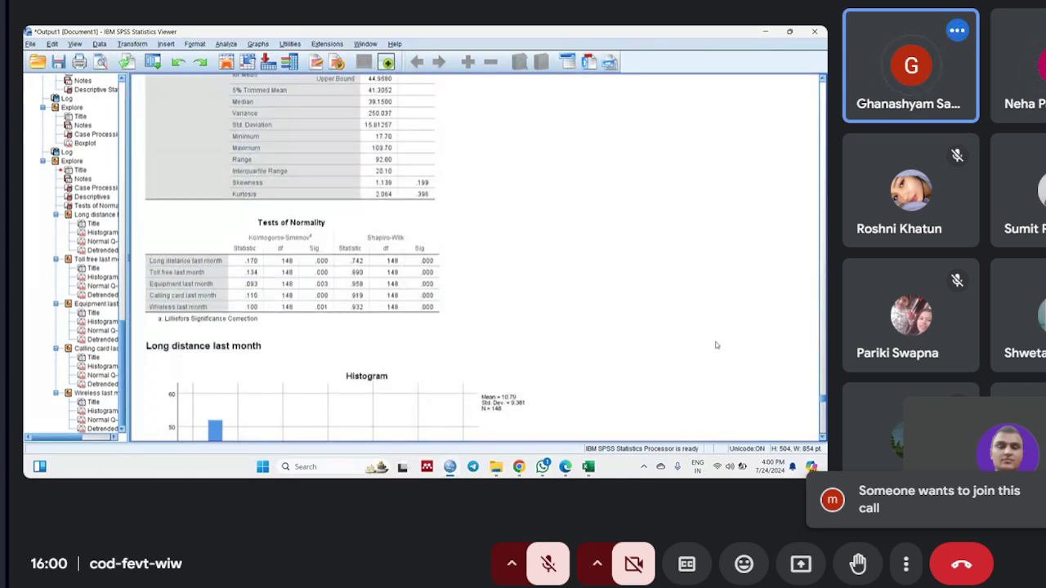
scroll(716, 344, "up", 7)
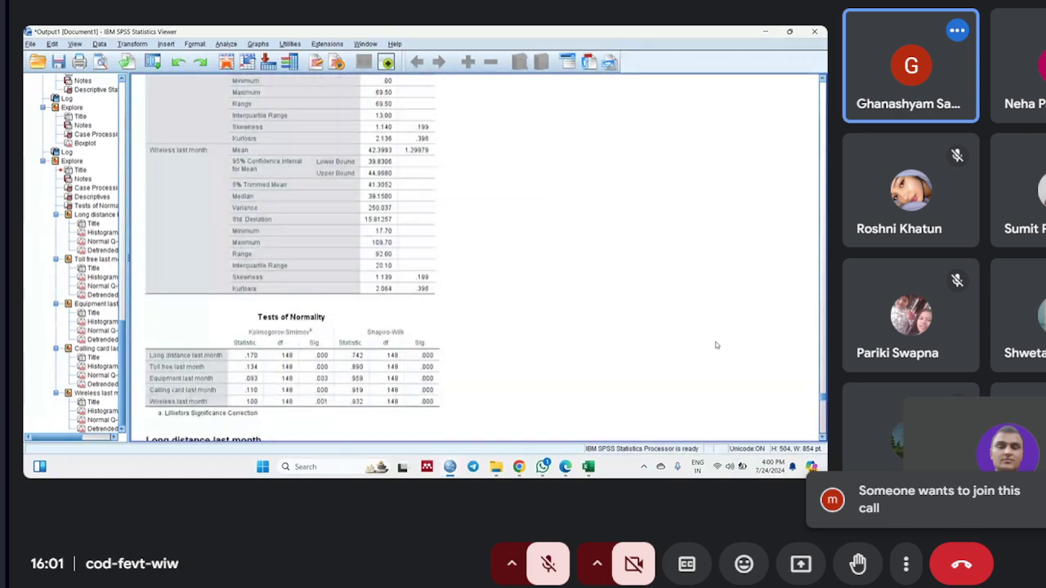
scroll(716, 345, "up", 6)
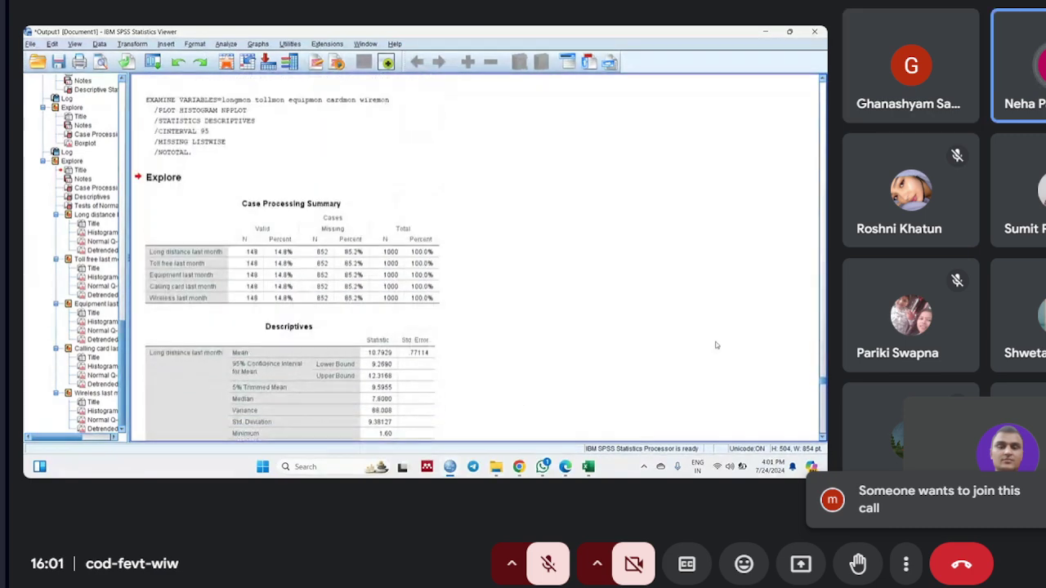
scroll(715, 345, "up", 3)
scroll(716, 345, "up", 1)
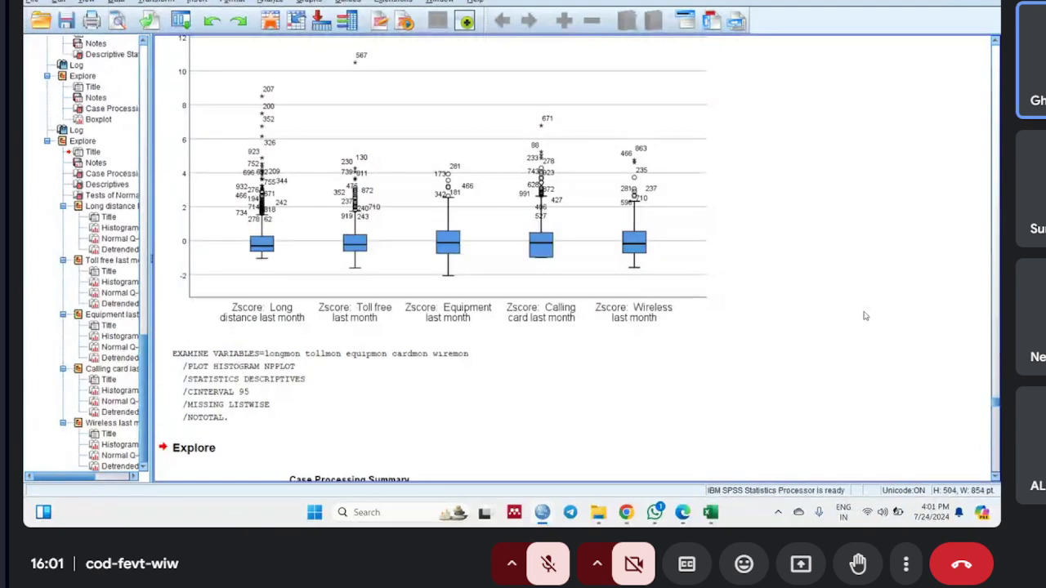
scroll(866, 316, "down", 4)
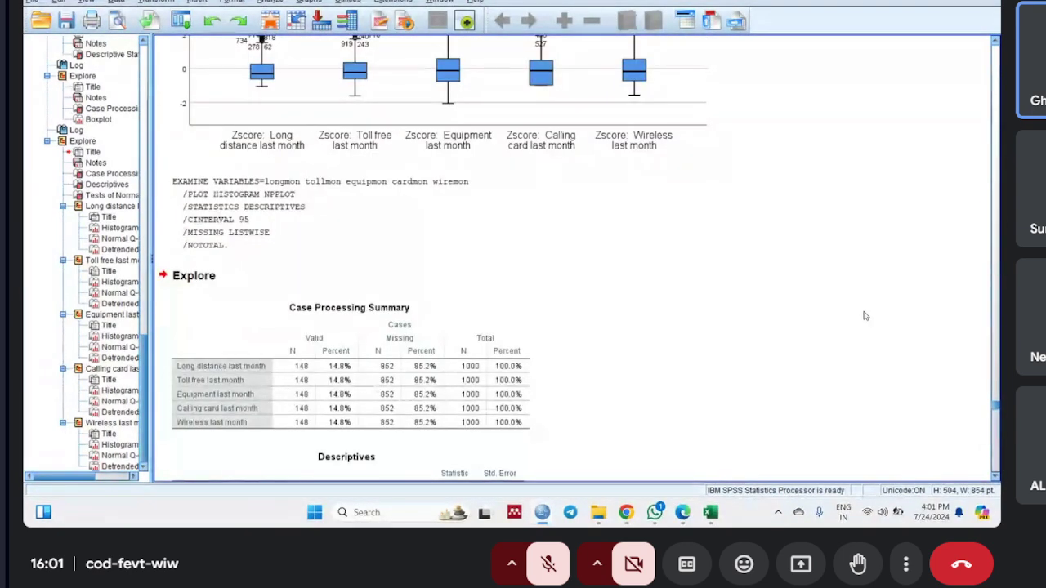
scroll(866, 316, "down", 20)
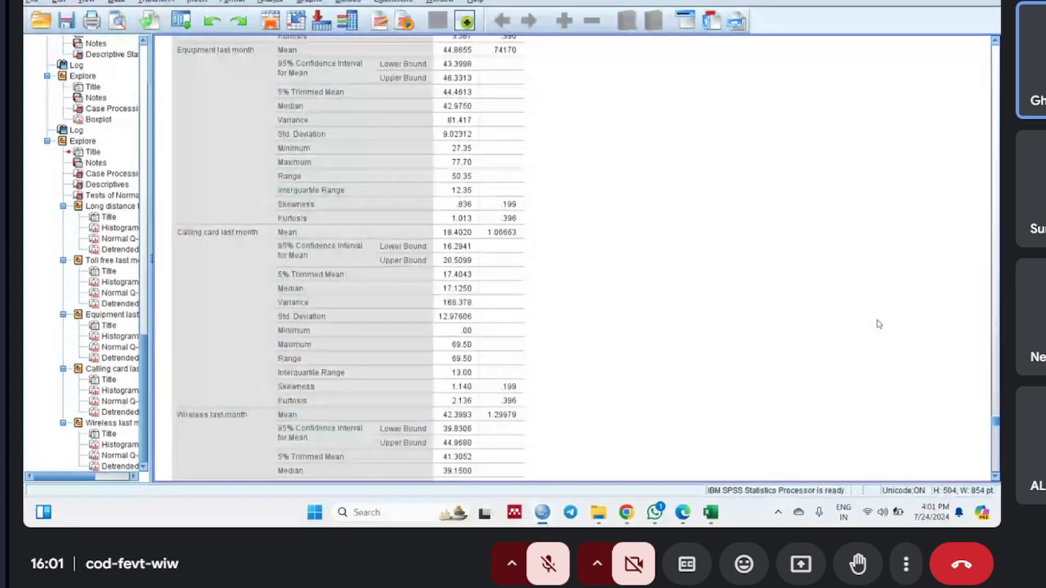
scroll(879, 324, "down", 3)
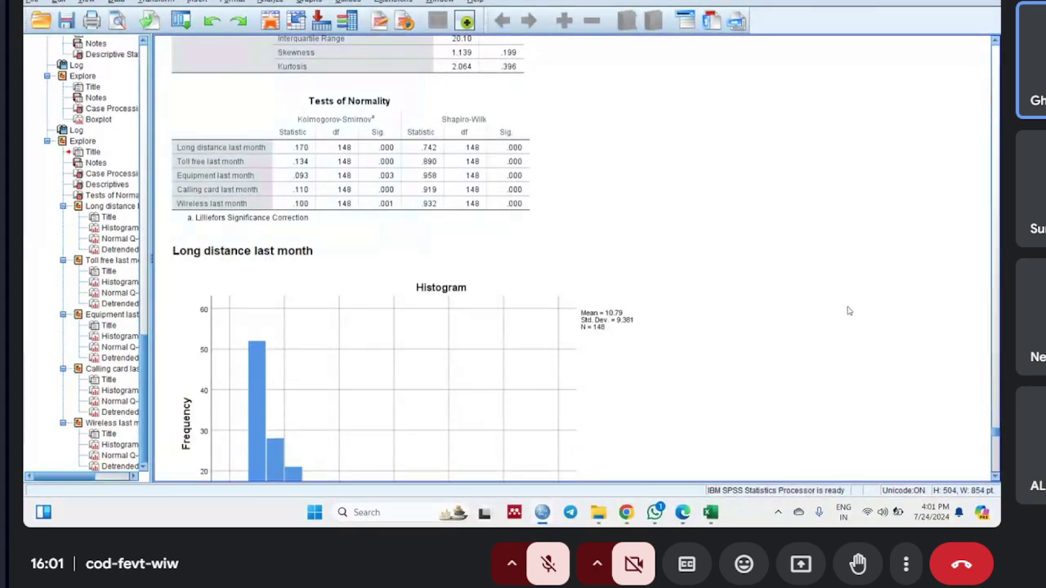
- Add a normal distribution curve with automatic parameters to the Long distance last month histogram and close the chart editor
scroll(870, 345, "down", 3)
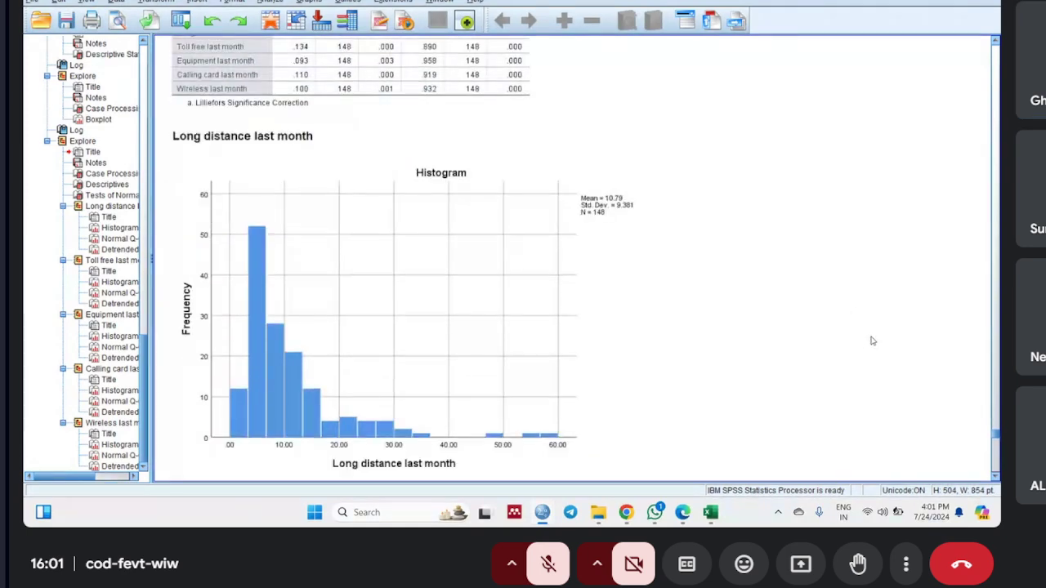
scroll(871, 341, "up", 1)
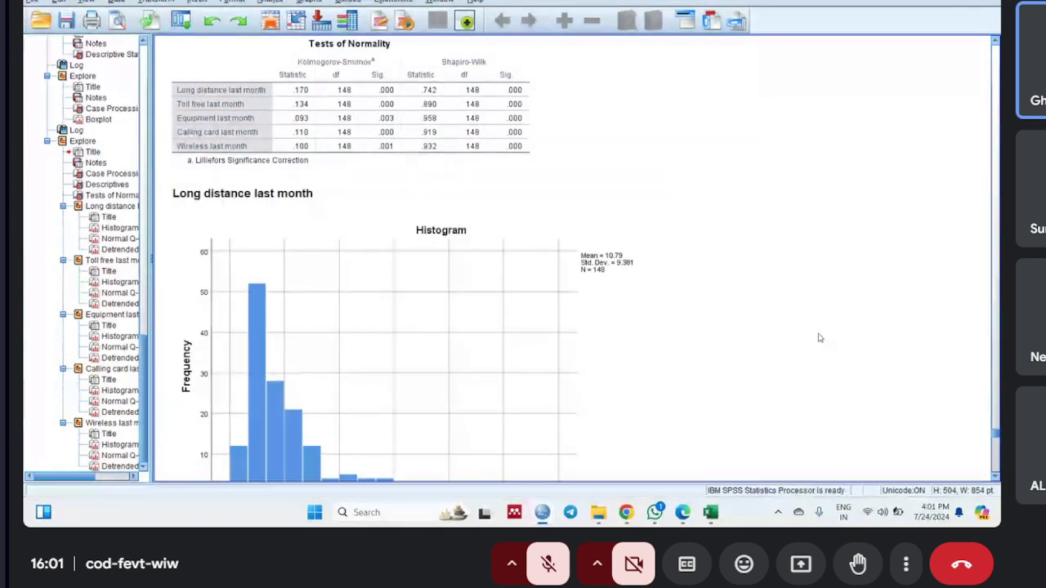
left_click(695, 289)
double_click(696, 289)
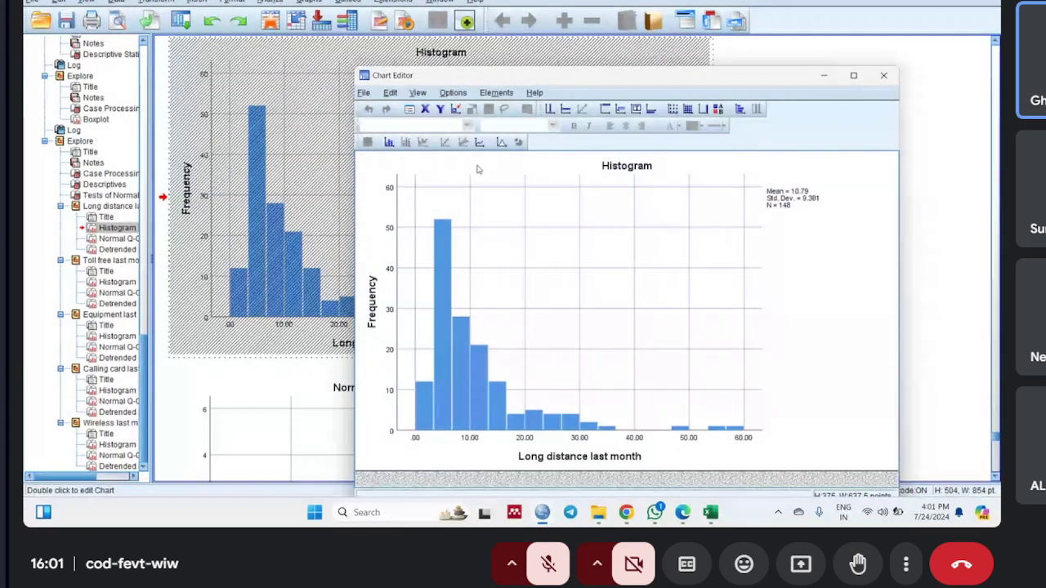
left_click(502, 142)
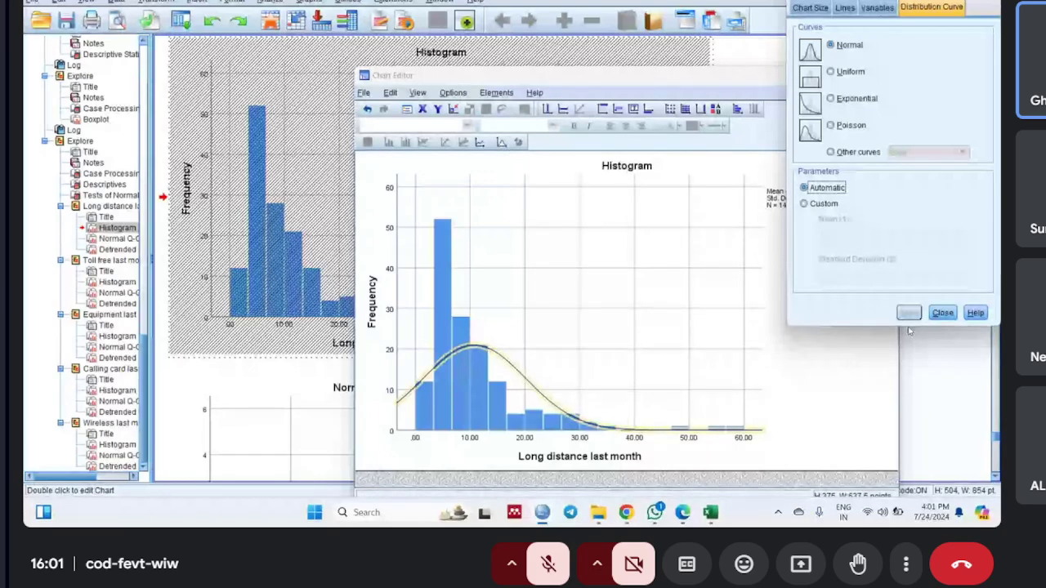
left_click(942, 312)
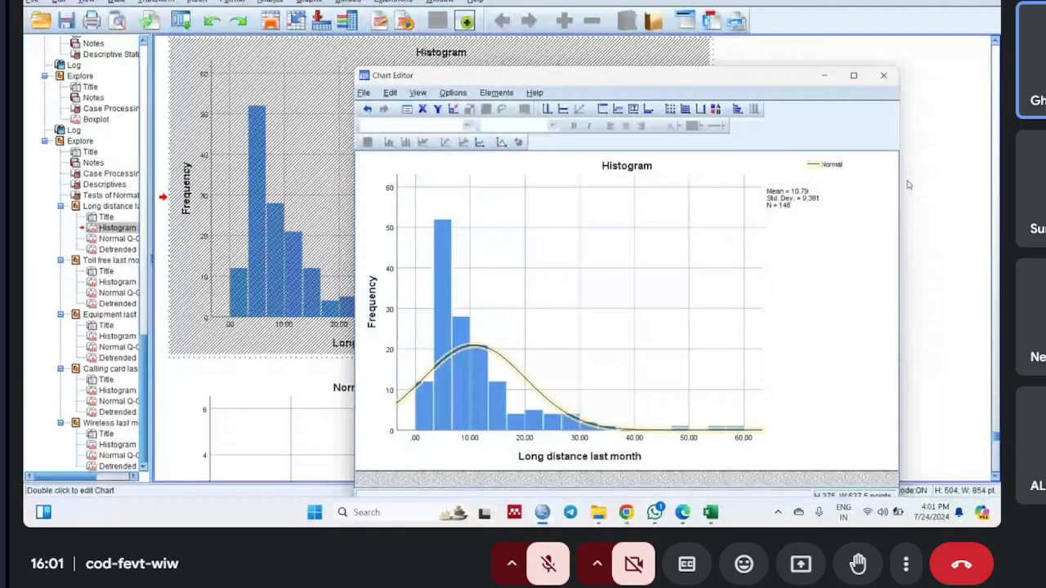
left_click(883, 75)
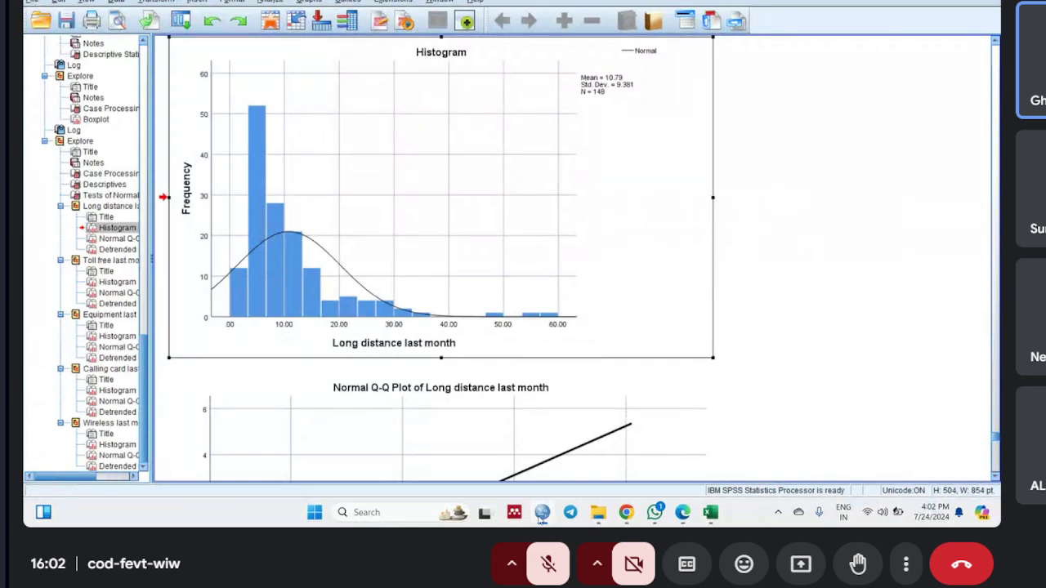
- Return to the Data Editor, open the Explore analysis from the descriptive statistics and reset its settings
mouse_move(542, 512)
left_click(710, 445)
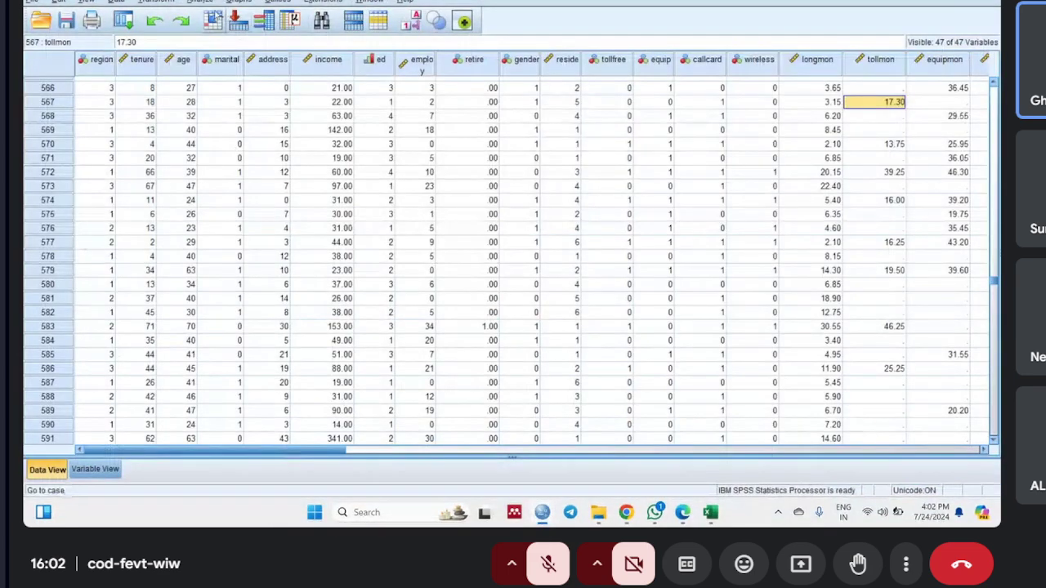
left_click(200, 2)
mouse_move(266, 30)
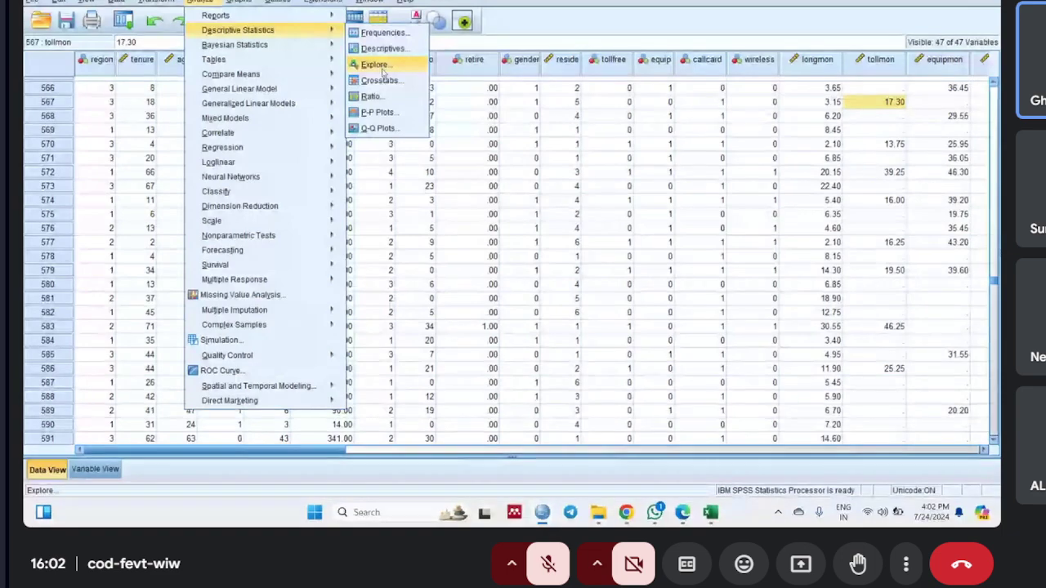
left_click(377, 65)
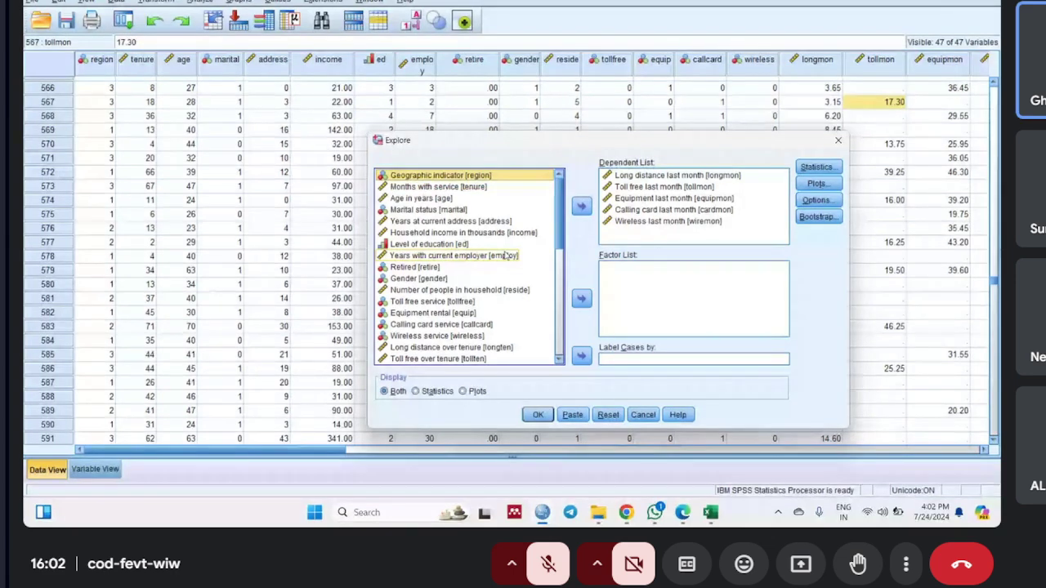
left_click(609, 415)
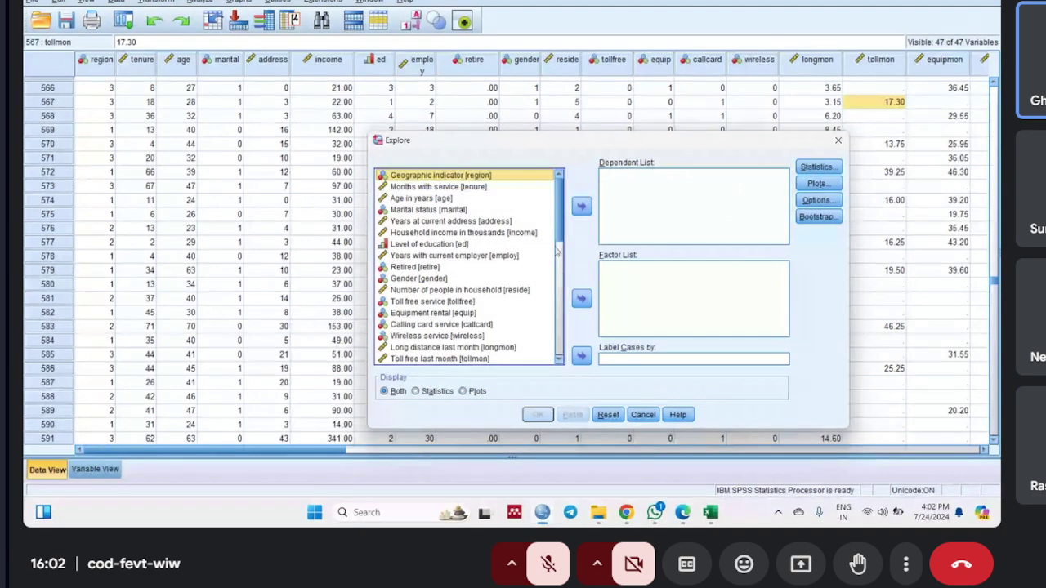
- Add the log variables loglong, logtoll, logequi, logcard and logwire to the Explore dependent list
left_click_drag(560, 242, 557, 359)
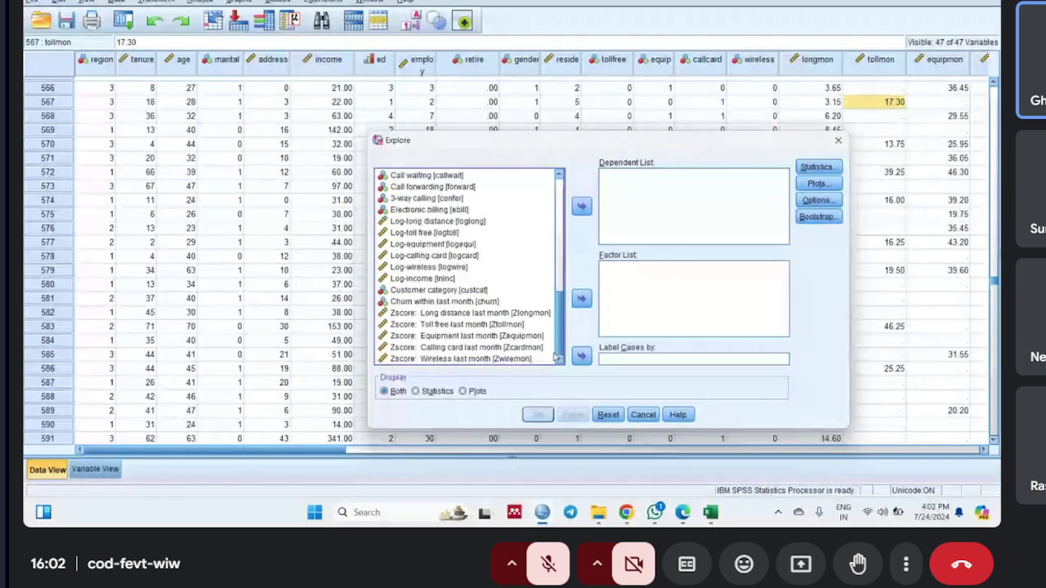
left_click(436, 222)
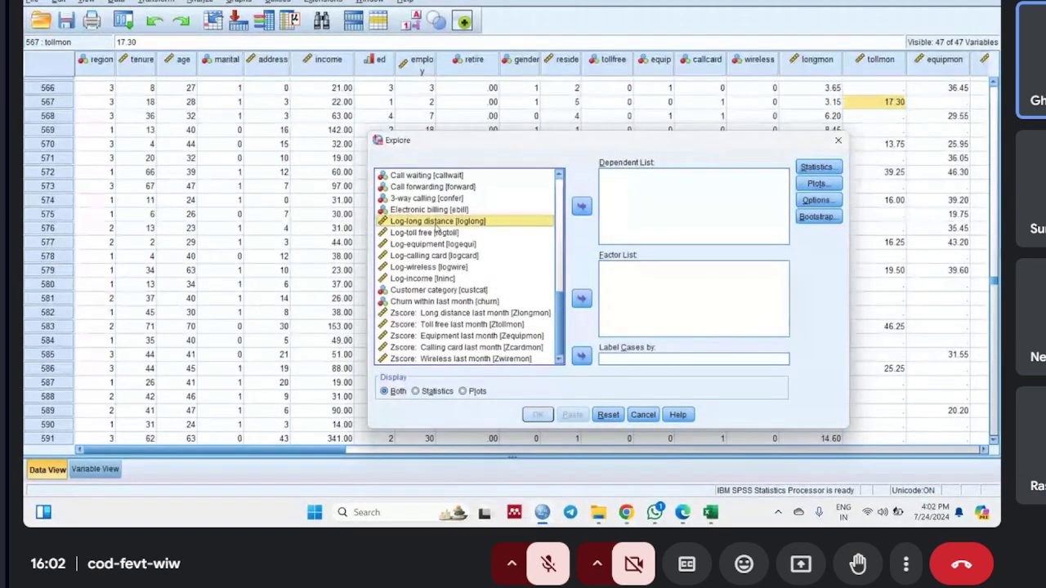
left_click(437, 233, "shift")
left_click(440, 244, "shift")
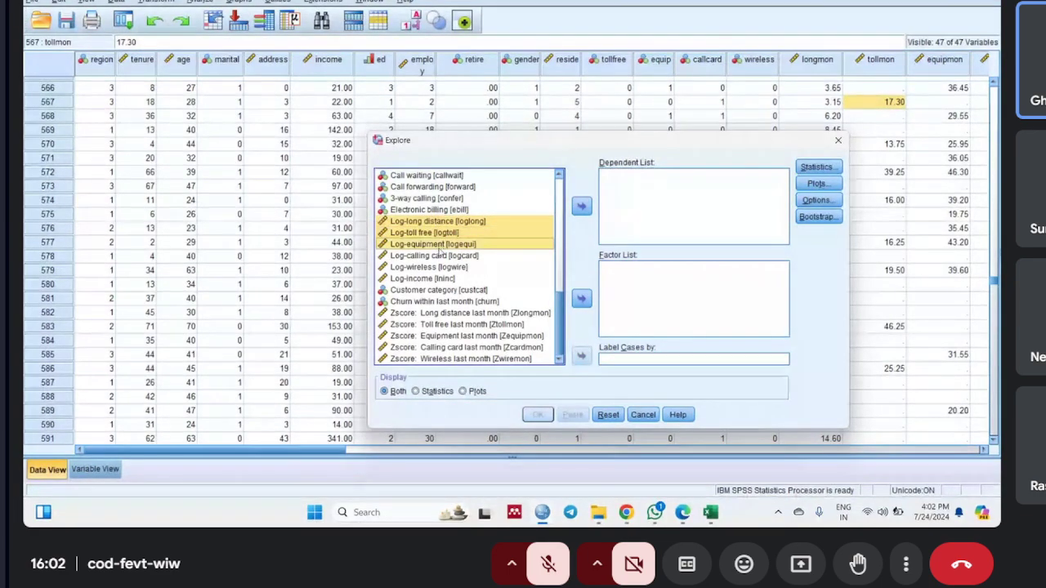
left_click(440, 256, "shift")
left_click(439, 267, "shift")
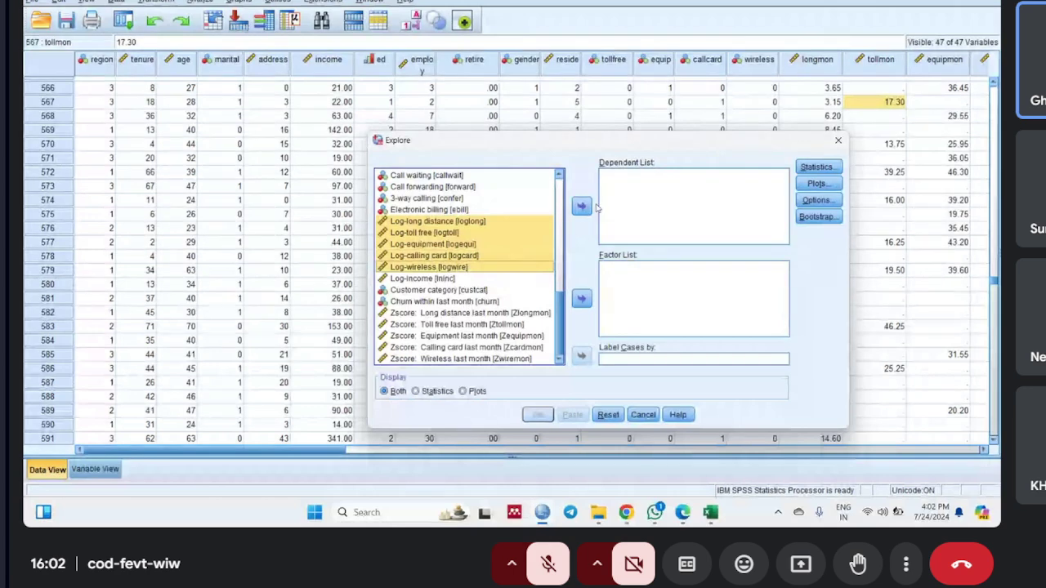
left_click(581, 206)
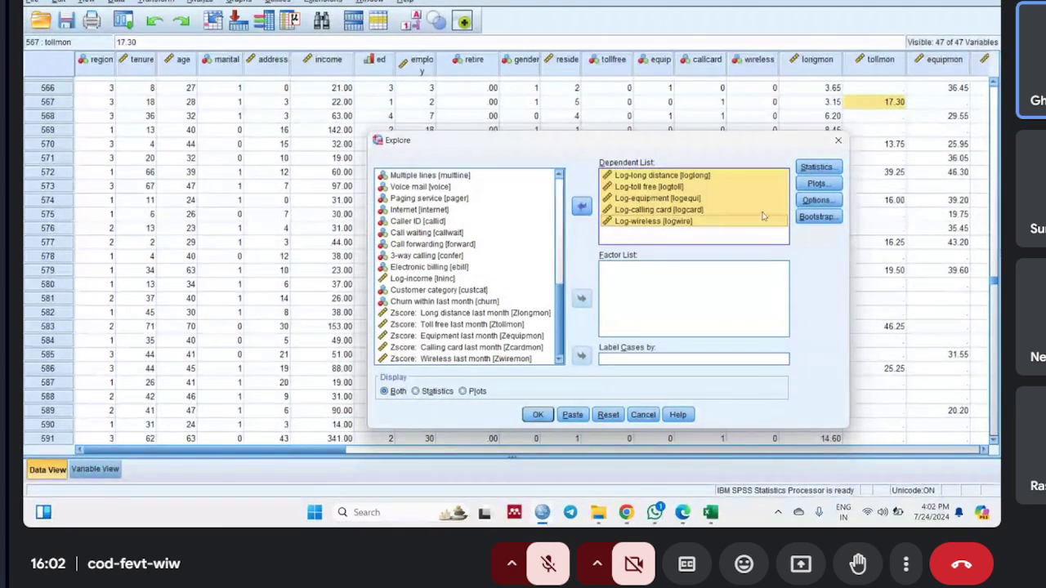
- Set the Explore plots to no boxplots, no stem-and-leaf, histograms and normality plots with tests, and run the analysis
left_click(817, 184)
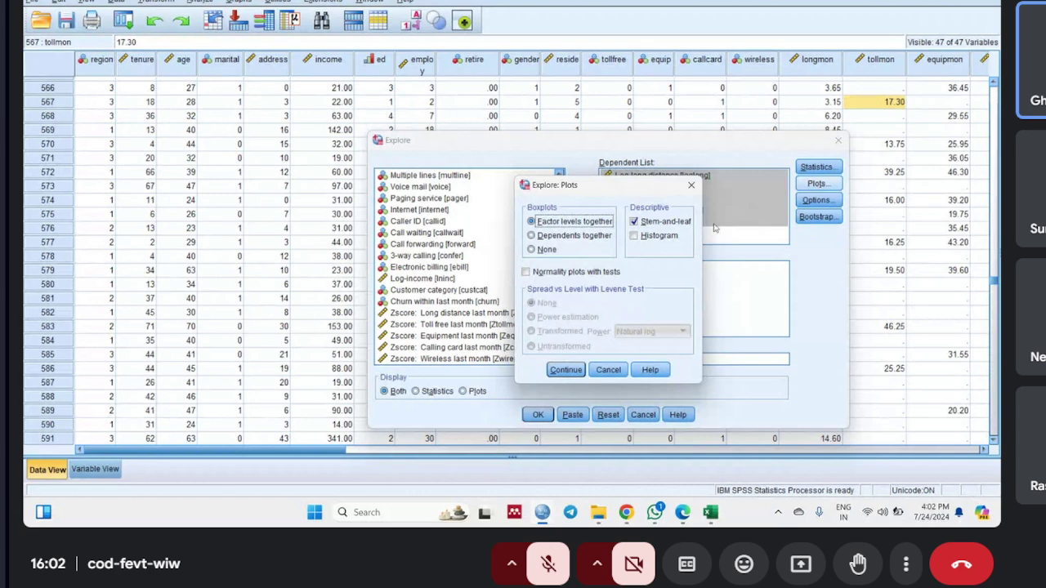
left_click(541, 250)
left_click(633, 236)
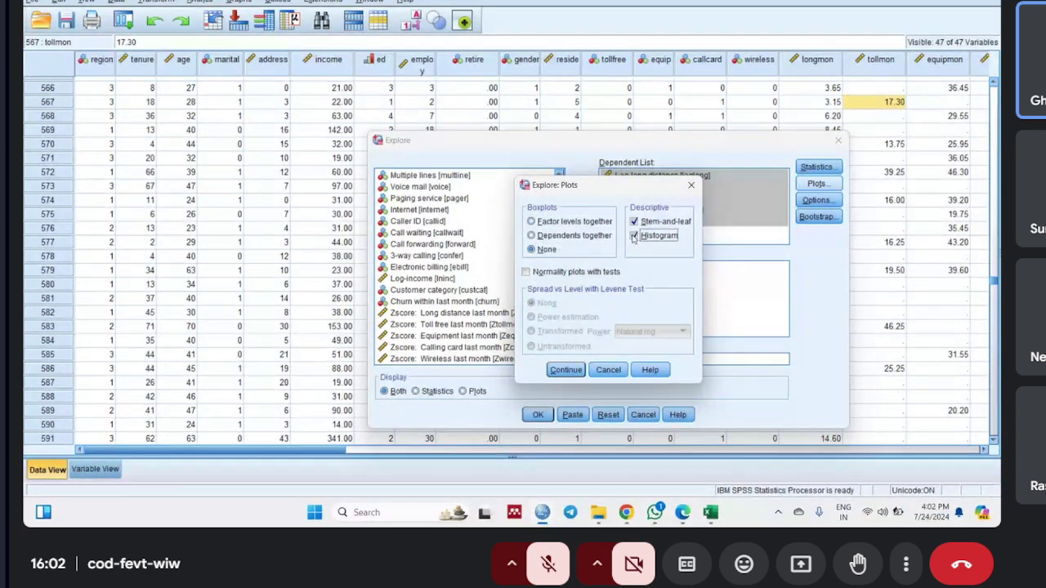
left_click(526, 273)
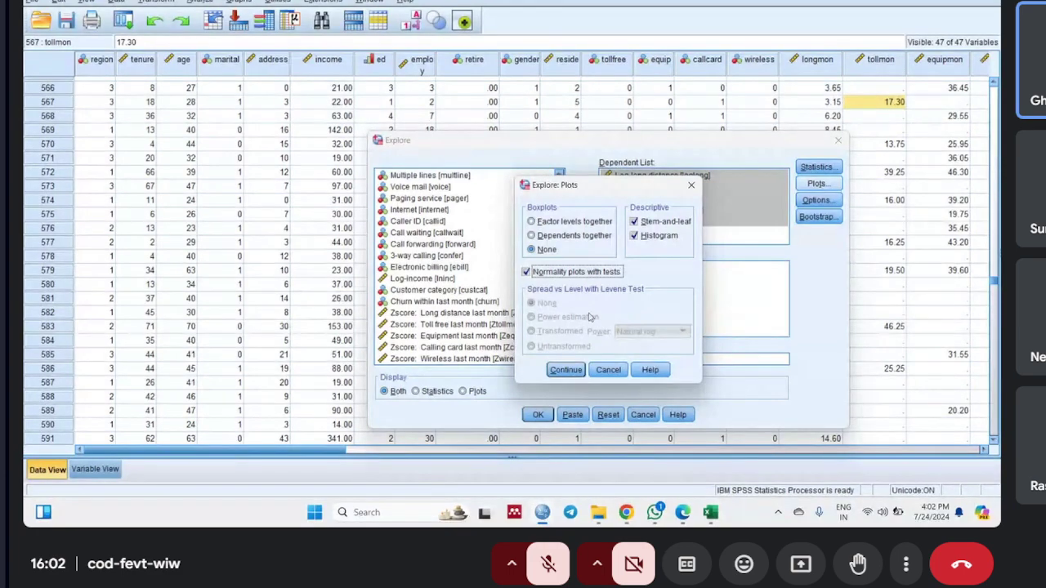
left_click(633, 221)
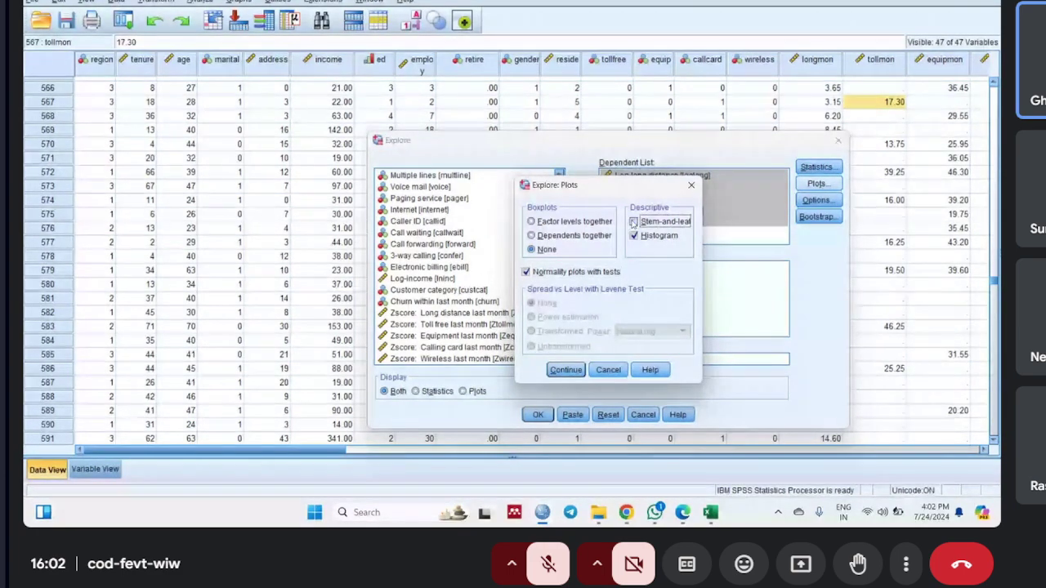
left_click(566, 370)
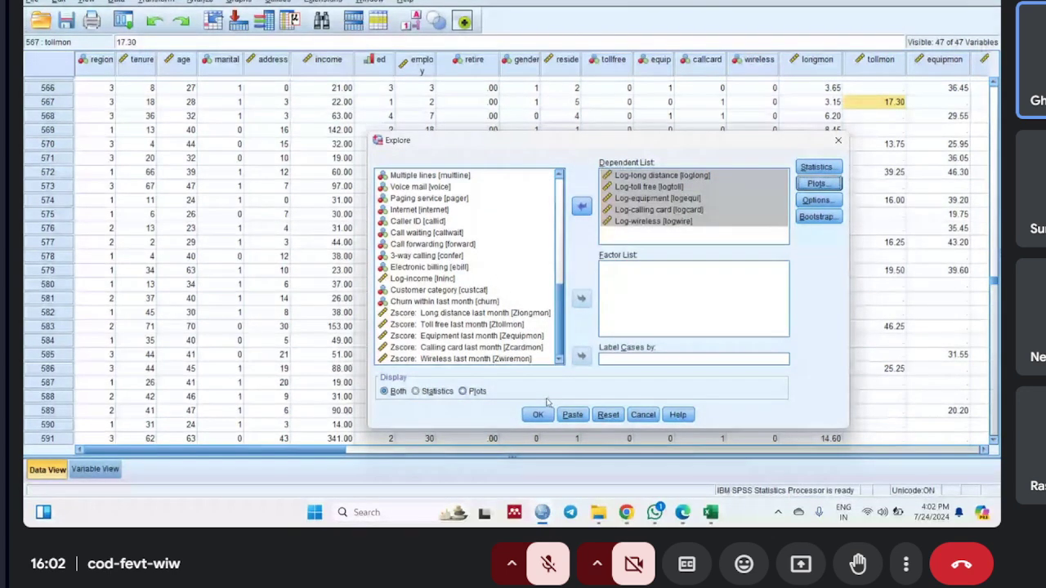
left_click(538, 415)
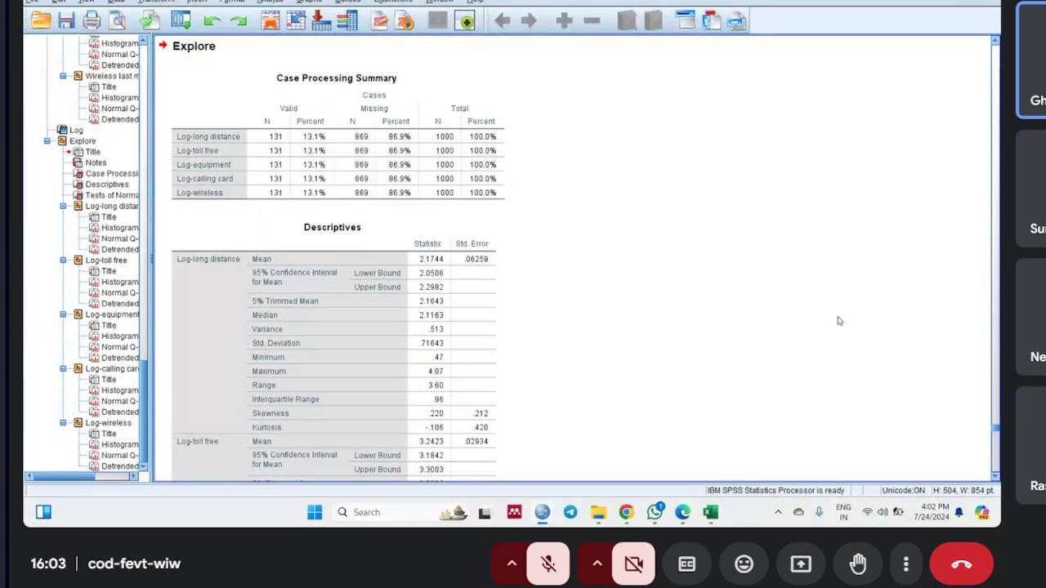
- Add a normal distribution curve with automatic parameters to the Log-long distance histogram and close the chart editor
scroll(850, 312, "down", 1)
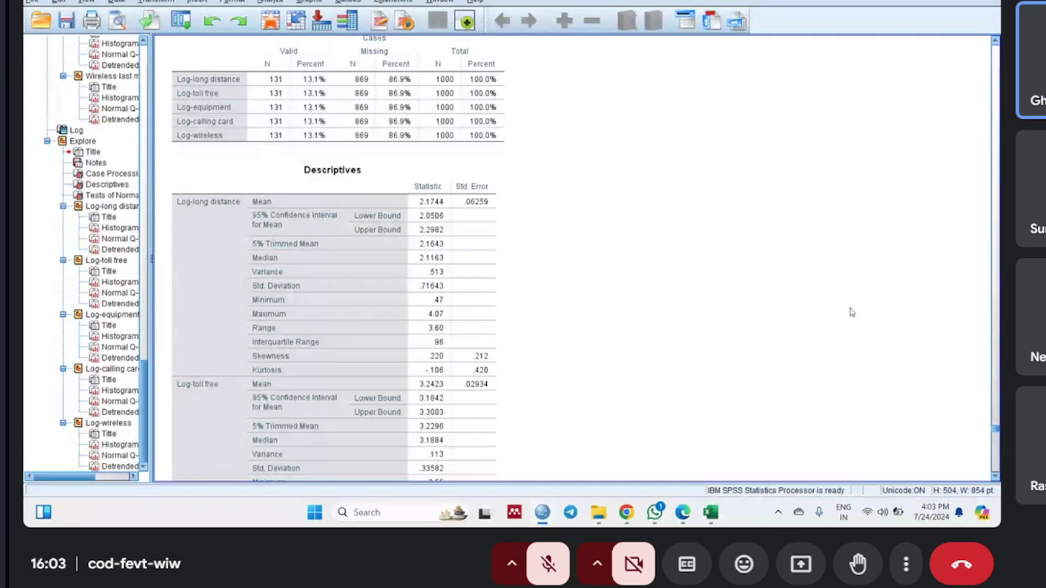
scroll(850, 312, "down", 1)
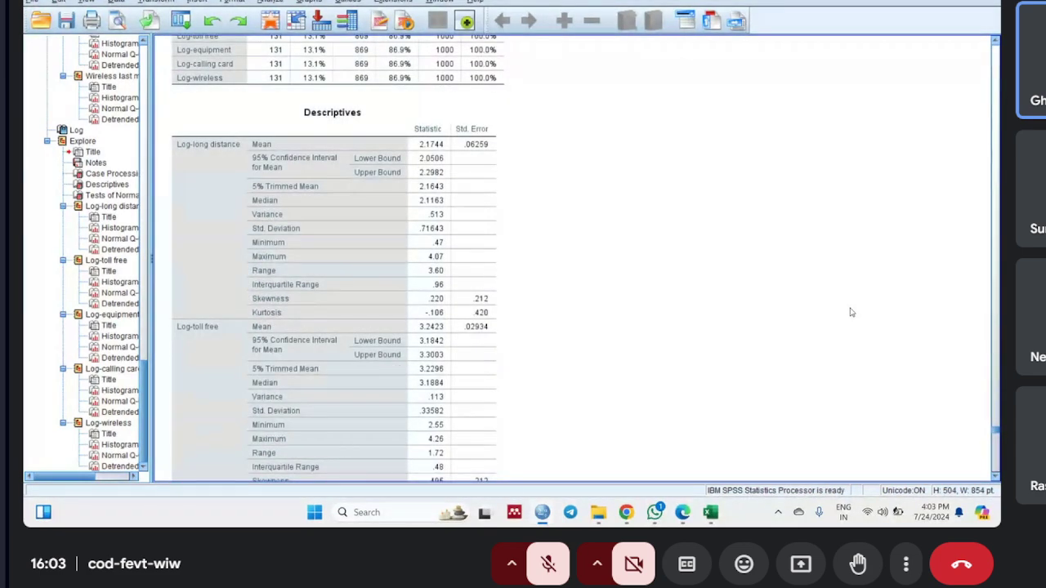
scroll(849, 312, "down", 15)
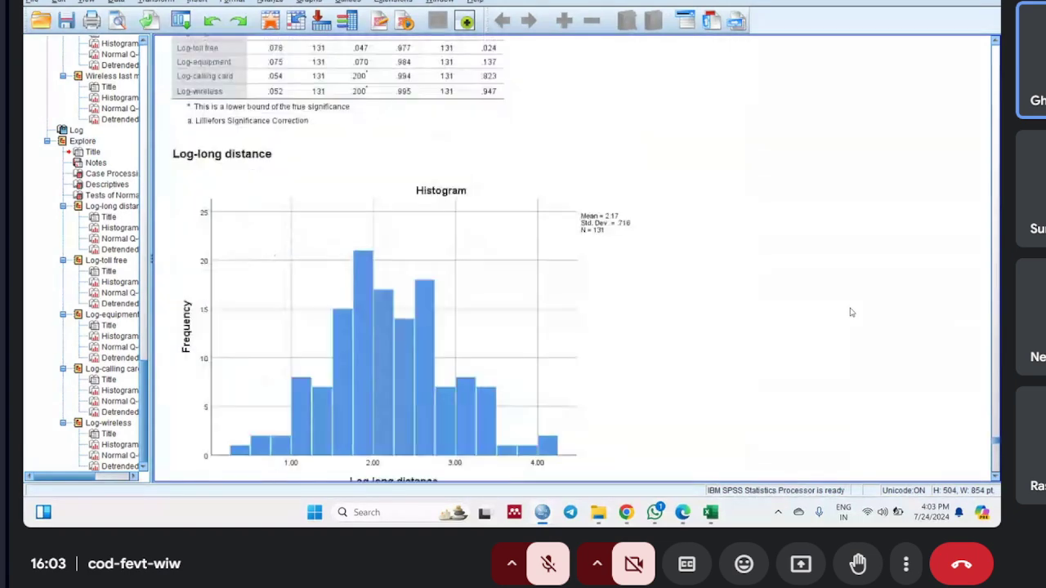
scroll(850, 312, "down", 1)
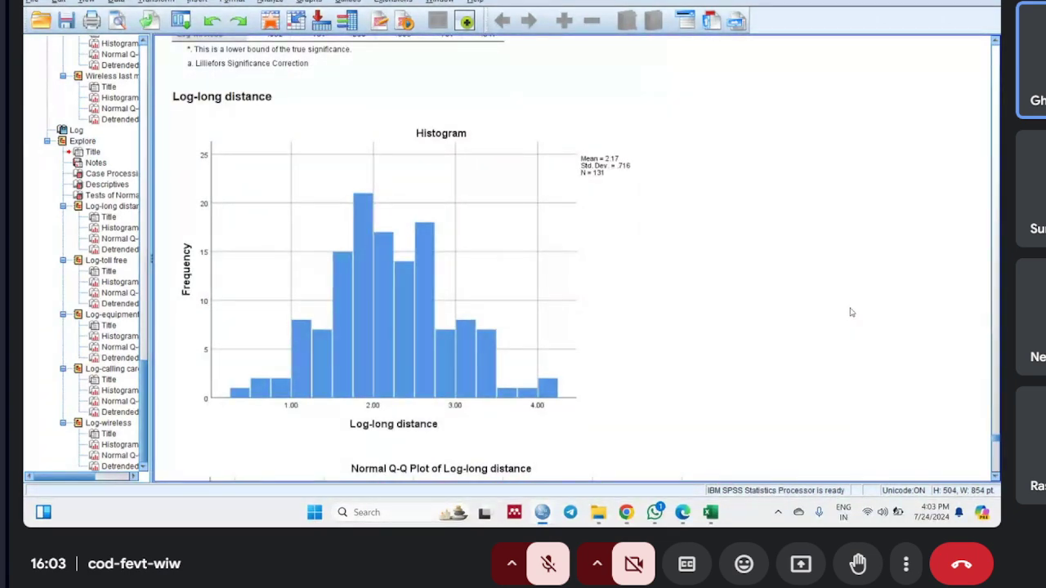
left_click(645, 269)
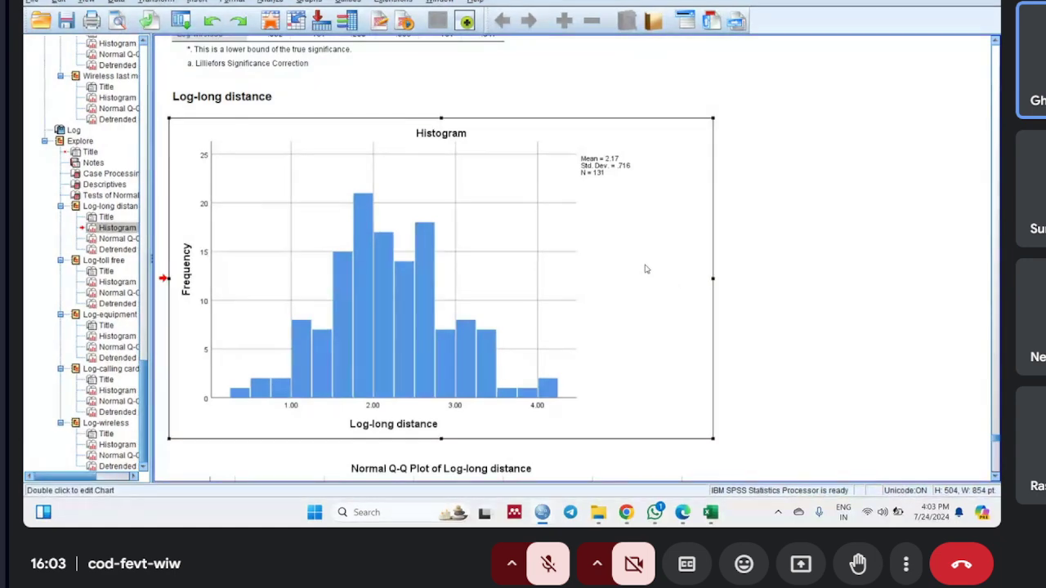
double_click(645, 269)
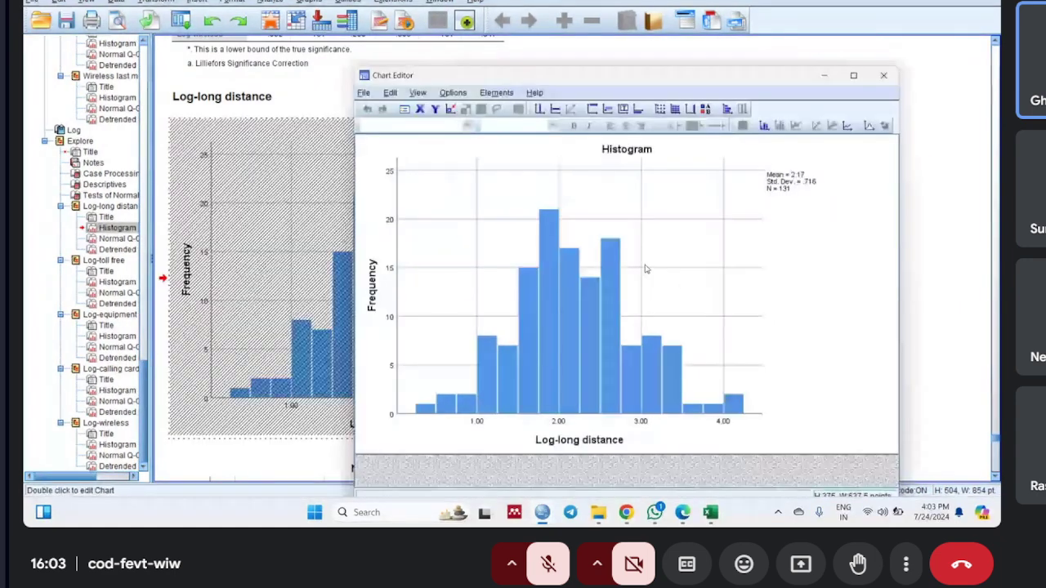
left_click(869, 125)
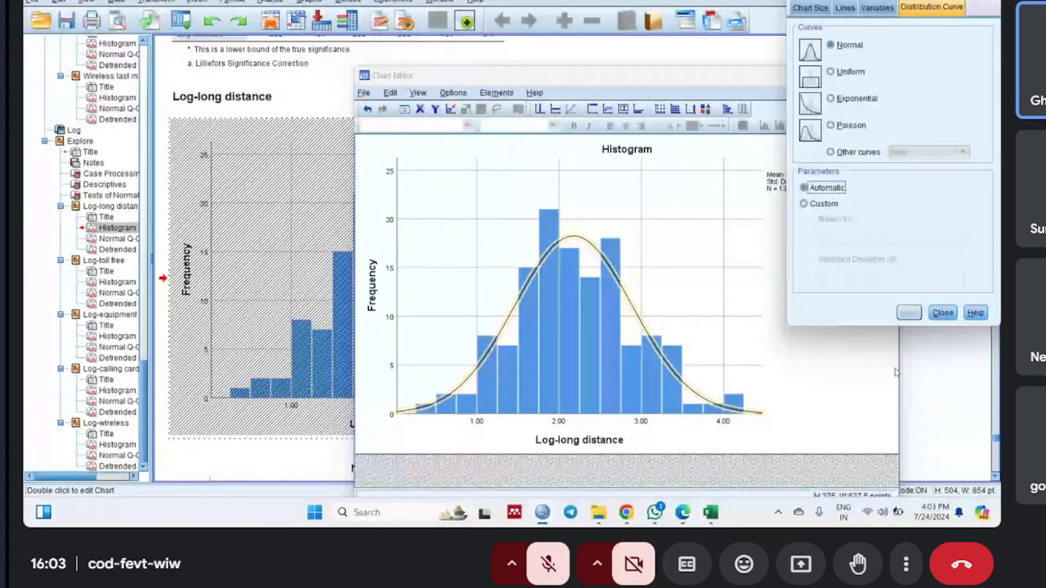
left_click(942, 312)
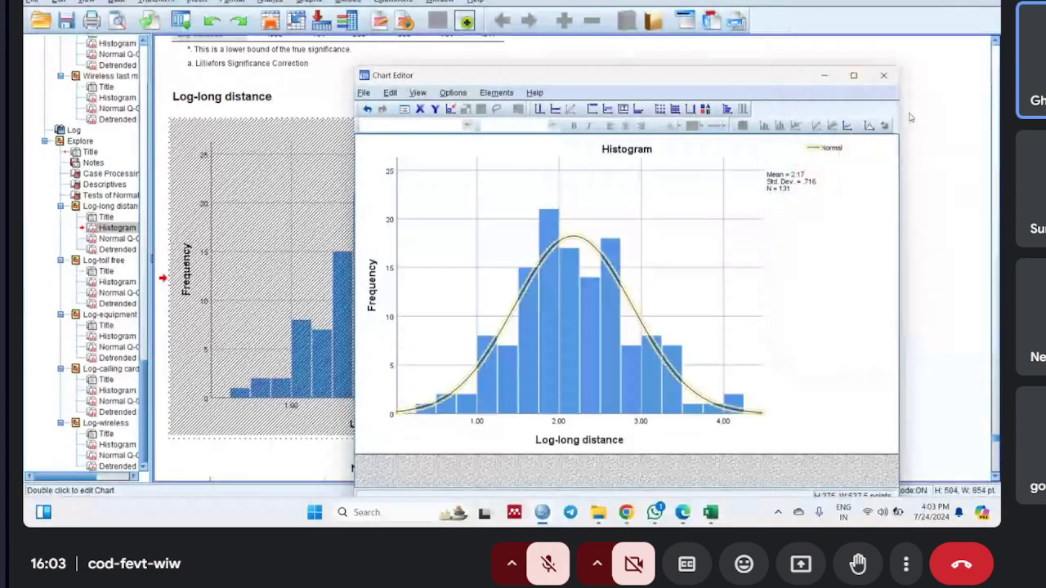
left_click(883, 75)
- Examine the normal Q-Q plot of Log-long distance in the chart editor, followed by its detrended Q-Q plot in the output
scroll(819, 232, "down", 6)
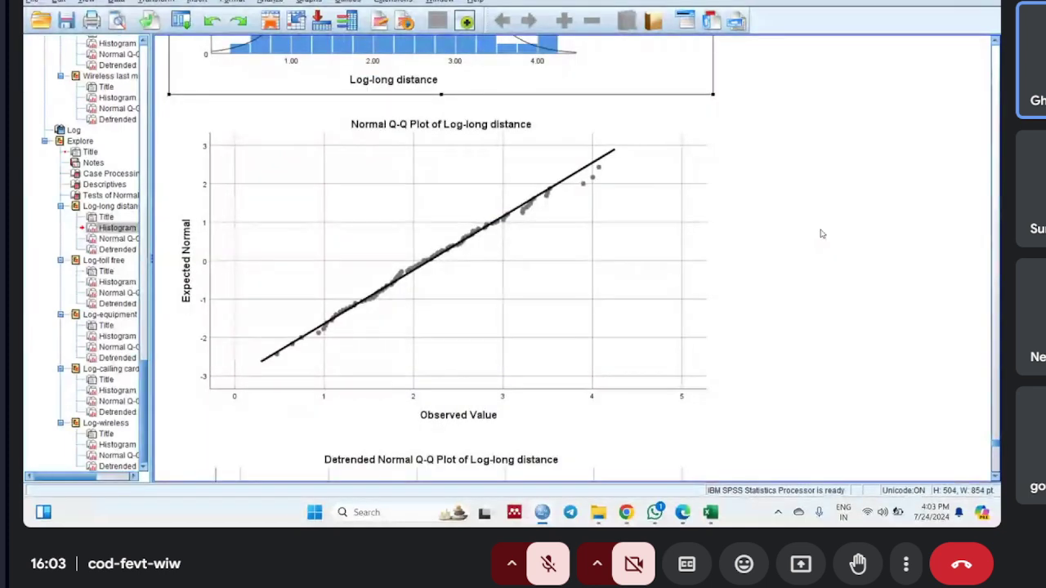
left_click(711, 206)
double_click(693, 207)
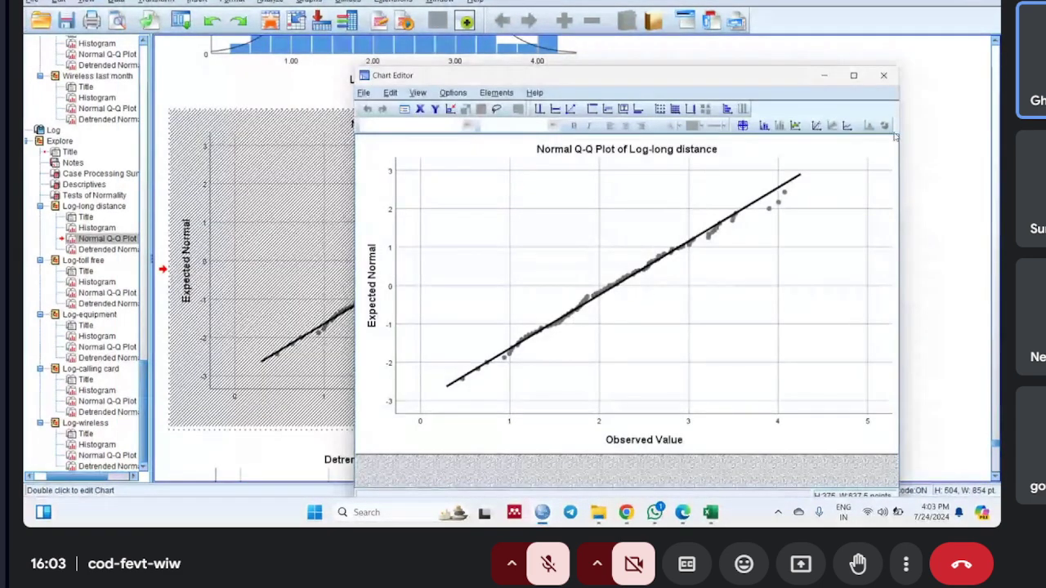
left_click(885, 76)
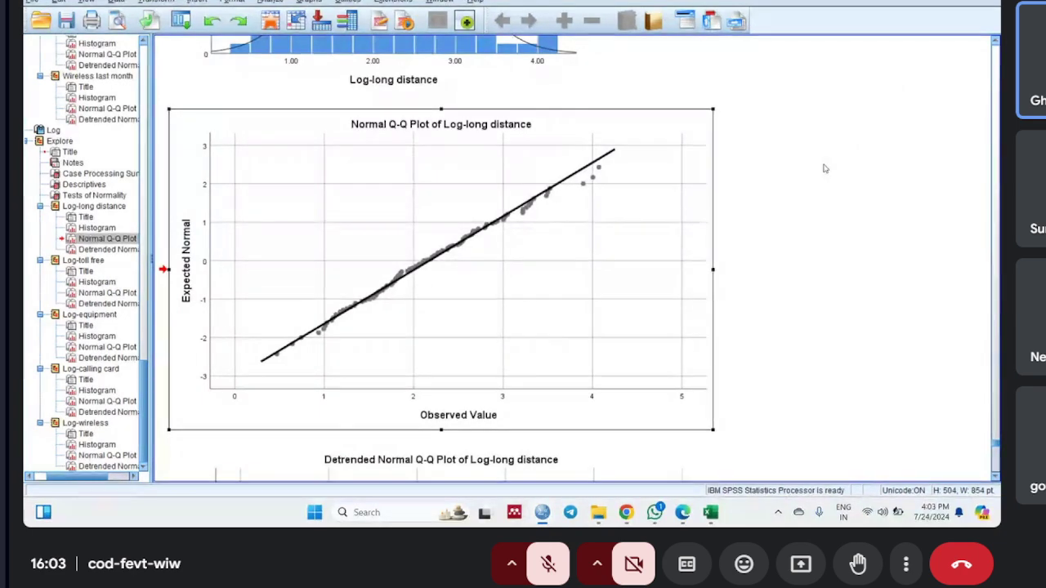
scroll(824, 168, "down", 5)
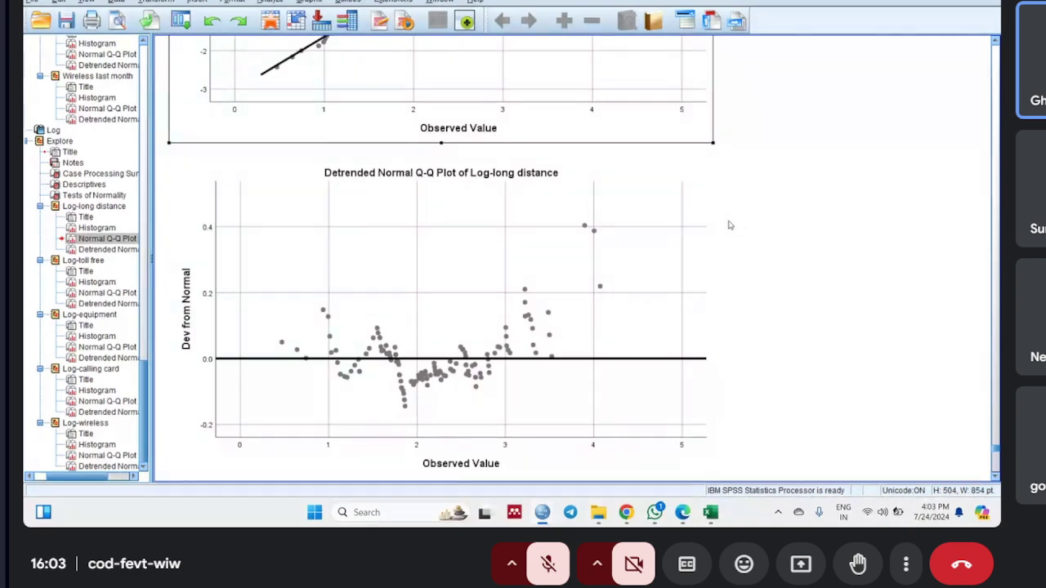
- Overlay a normal curve with automatic parameters on the Log-toll free histogram, close the chart editor and review the chart
scroll(729, 226, "down", 7)
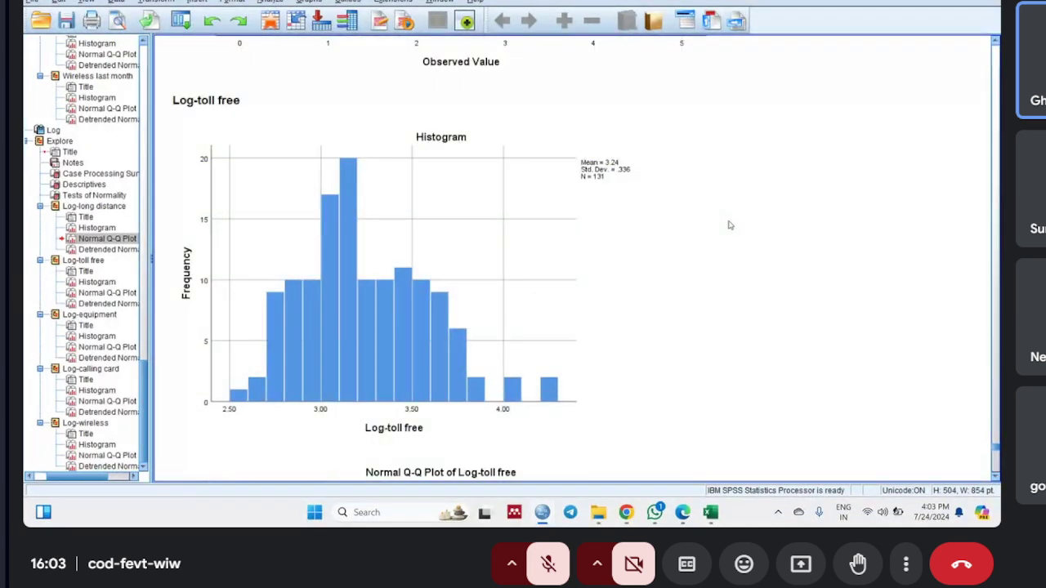
left_click(627, 252)
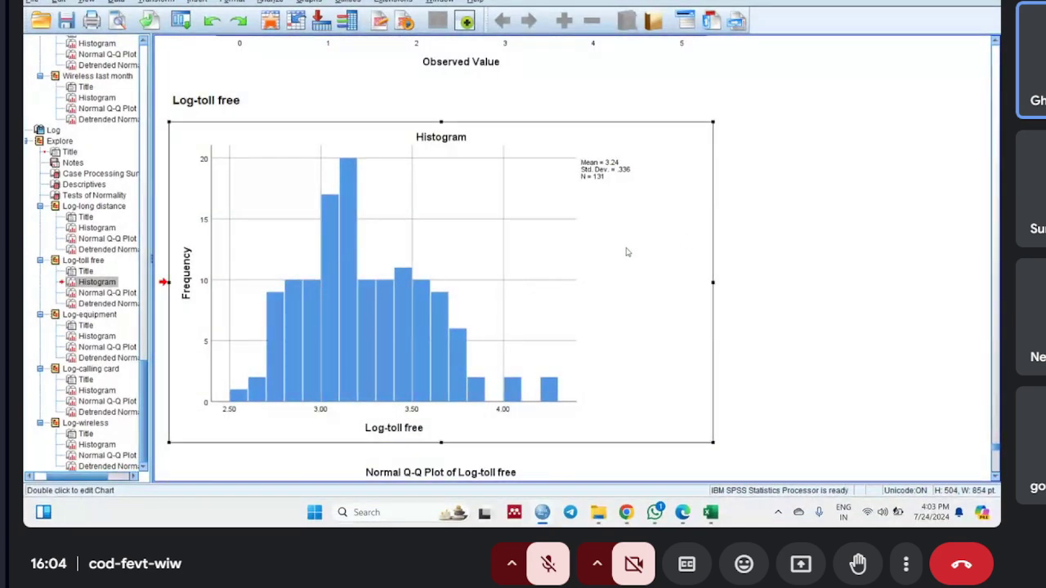
double_click(627, 251)
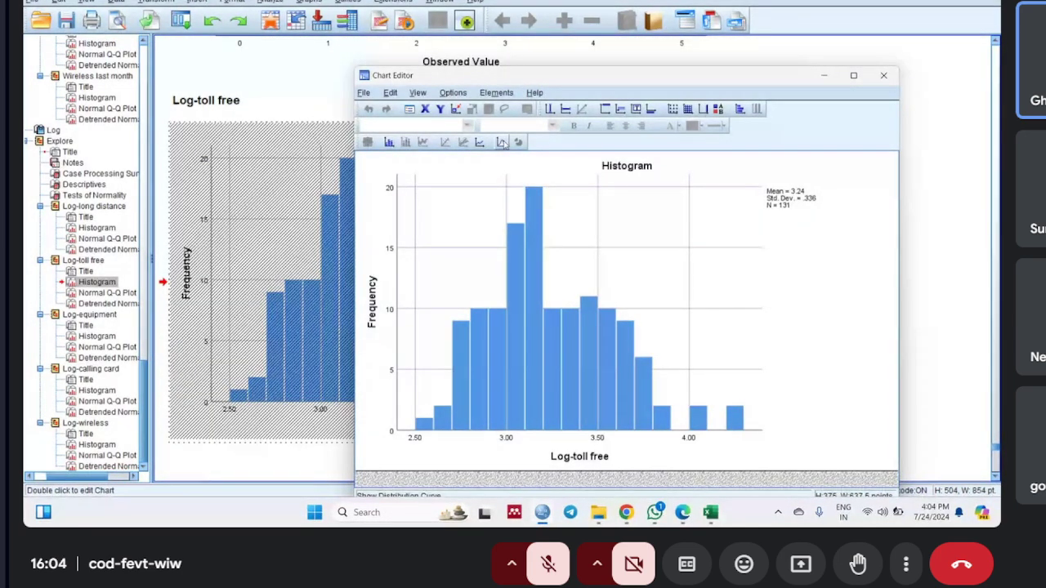
left_click(501, 143)
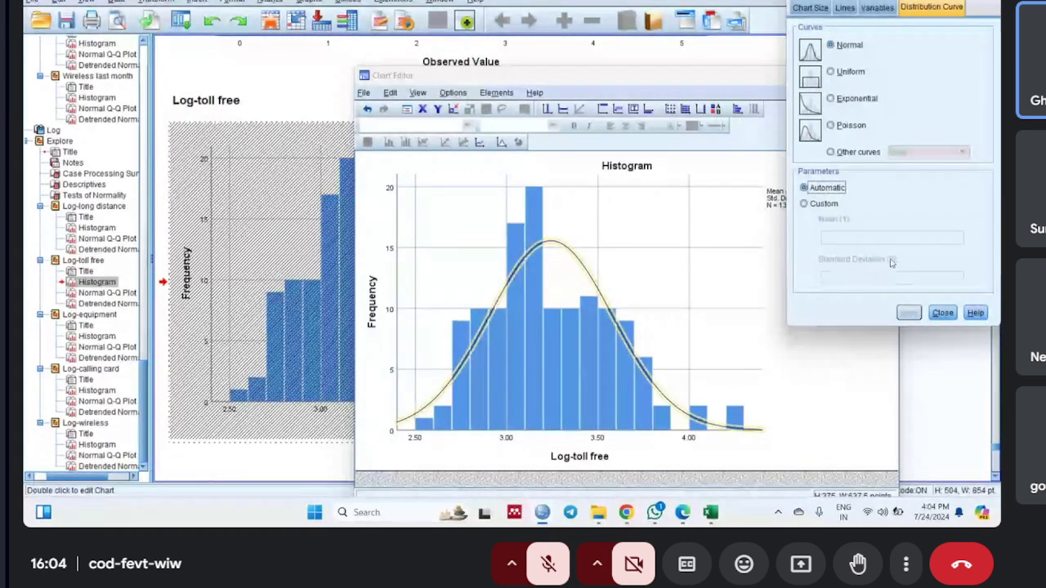
left_click(945, 315)
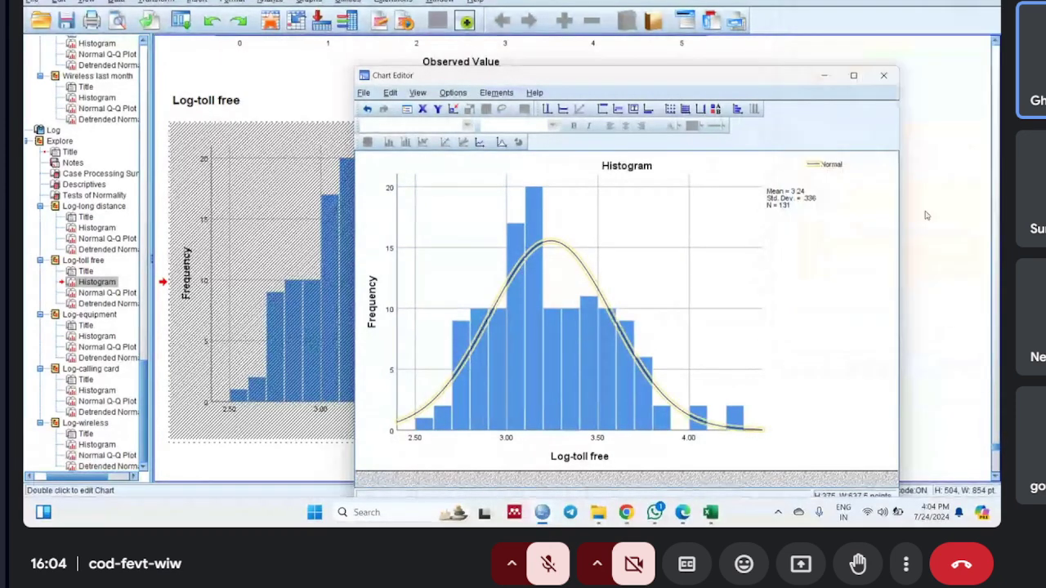
left_click(883, 76)
scroll(789, 235, "down", 3)
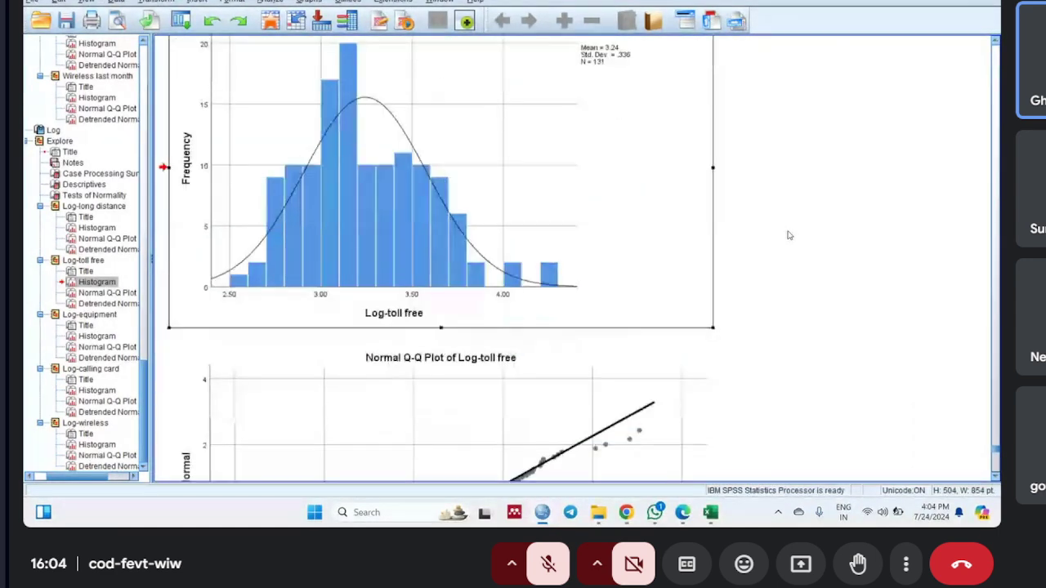
scroll(788, 236, "up", 2)
scroll(788, 236, "up", 1)
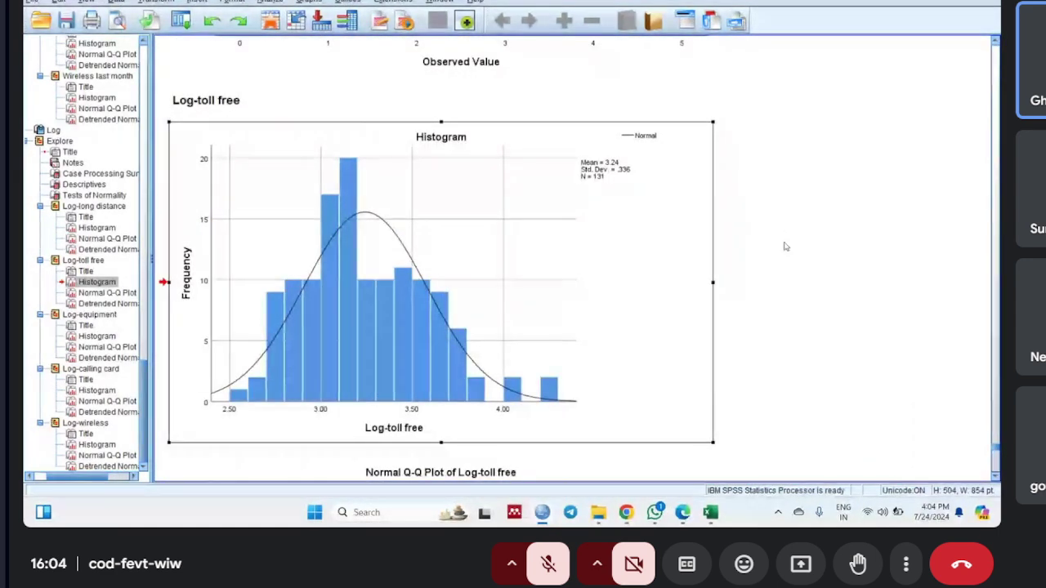
- Add an automatic normal distribution curve to the Log-equipment histogram and close its chart editor
mouse_move(622, 510)
scroll(837, 347, "down", 8)
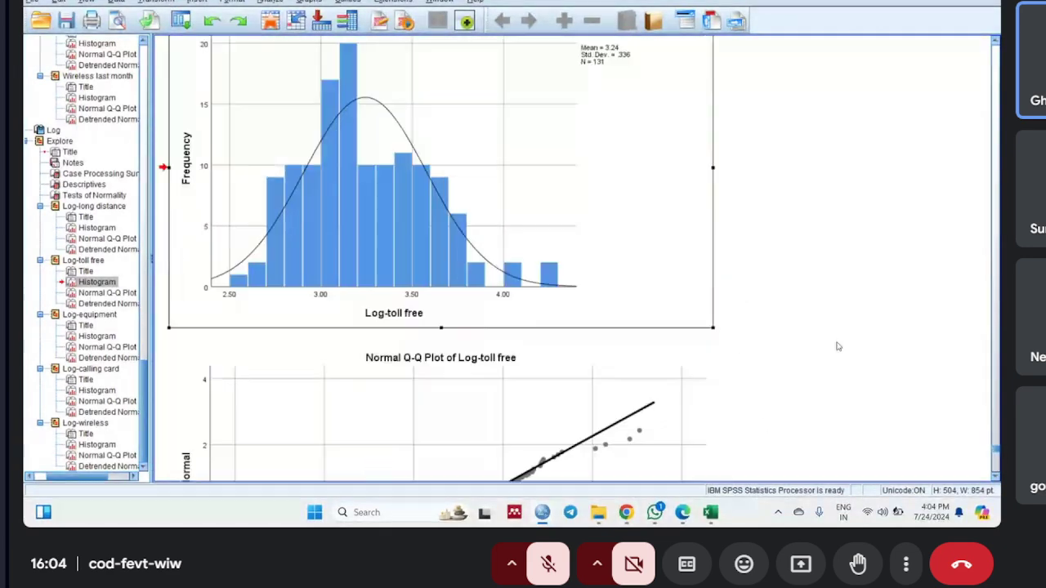
scroll(838, 346, "down", 4)
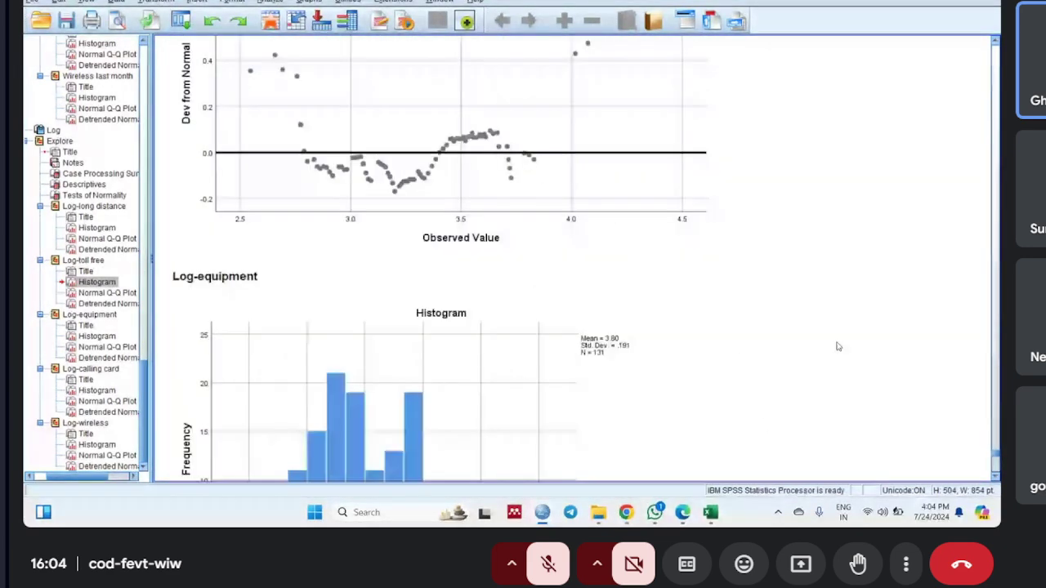
scroll(837, 347, "down", 3)
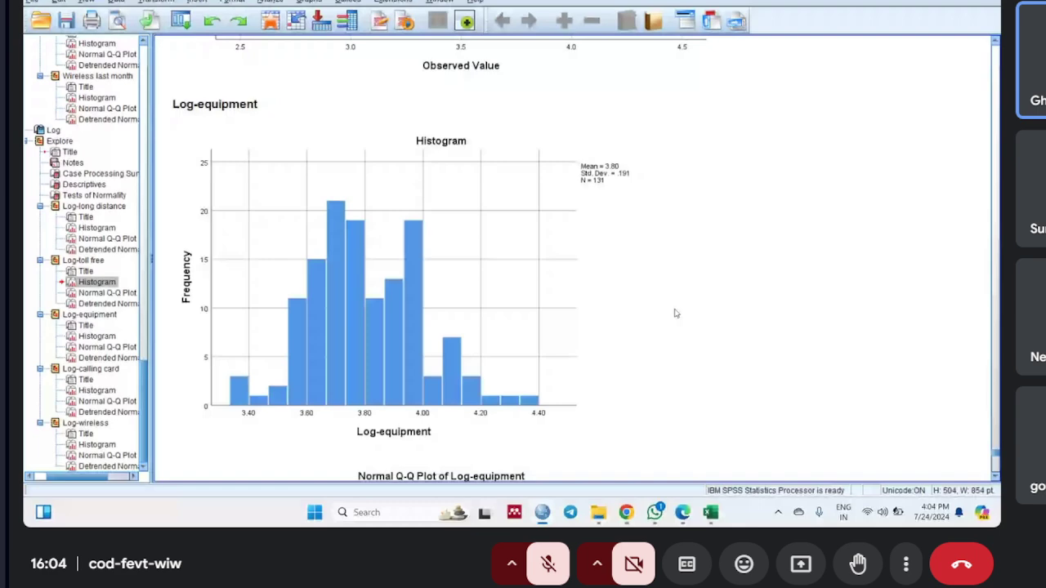
double_click(675, 313)
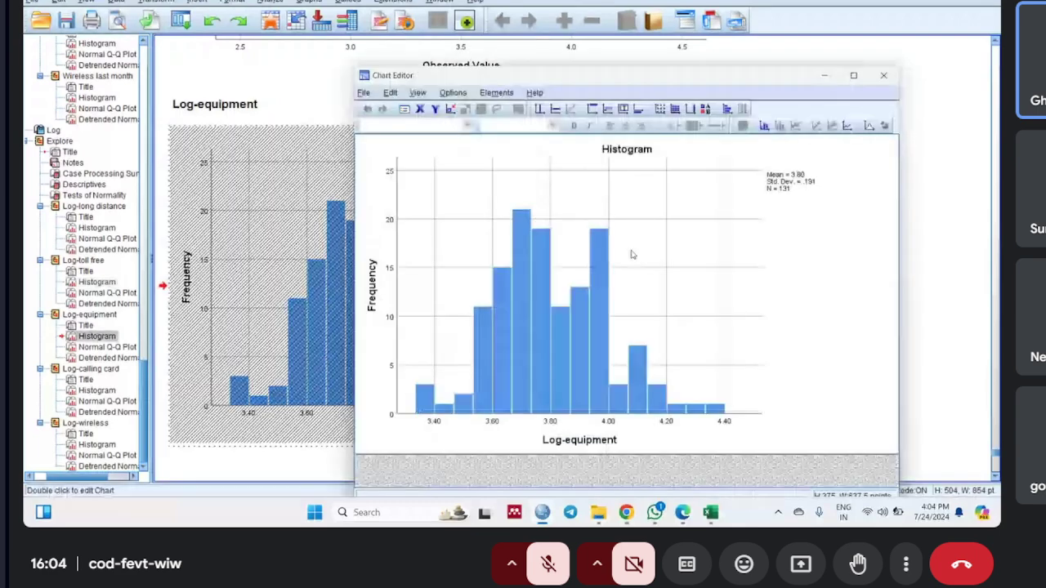
left_click(869, 126)
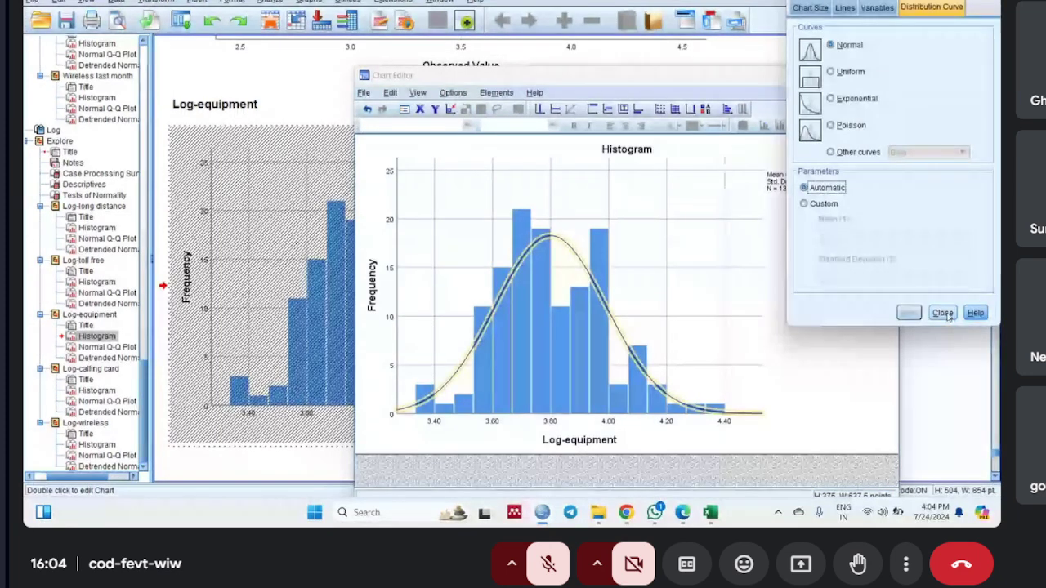
left_click(943, 314)
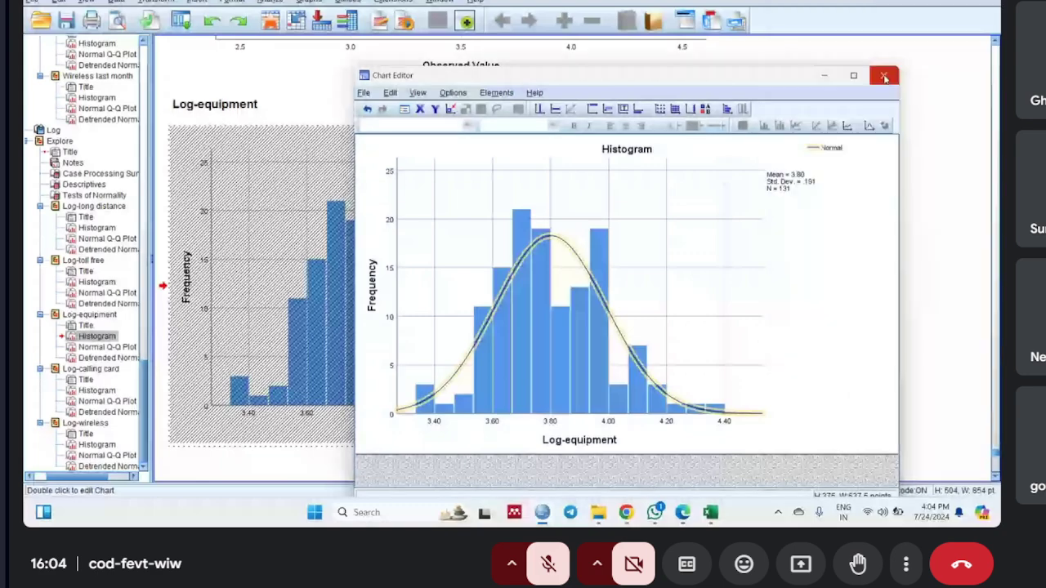
left_click(884, 76)
- Add a normal distribution curve with automatic parameters to the Log-calling card histogram and close its chart editor
scroll(817, 259, "down", 5)
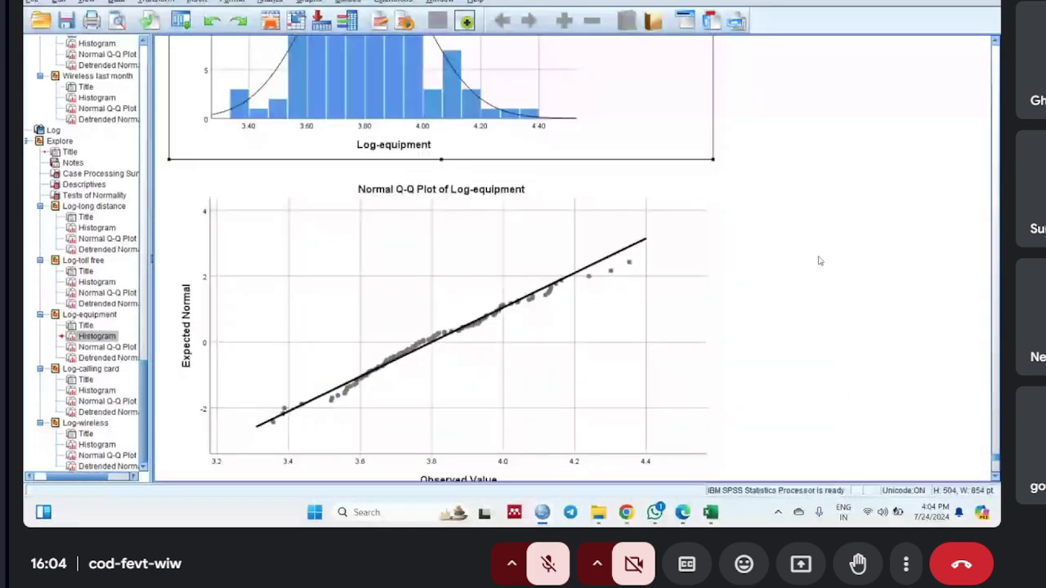
scroll(835, 252, "down", 10)
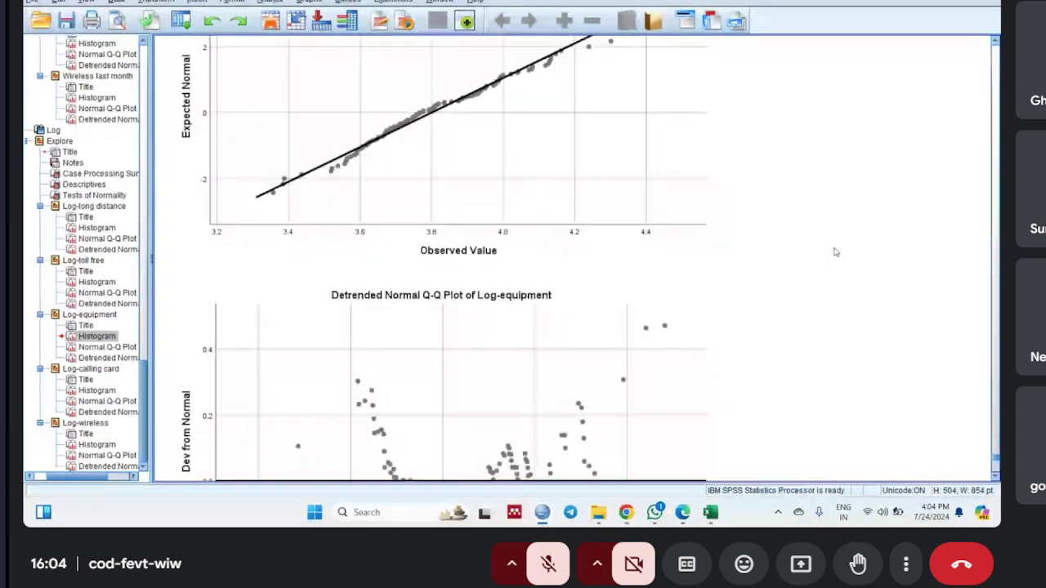
scroll(835, 253, "down", 2)
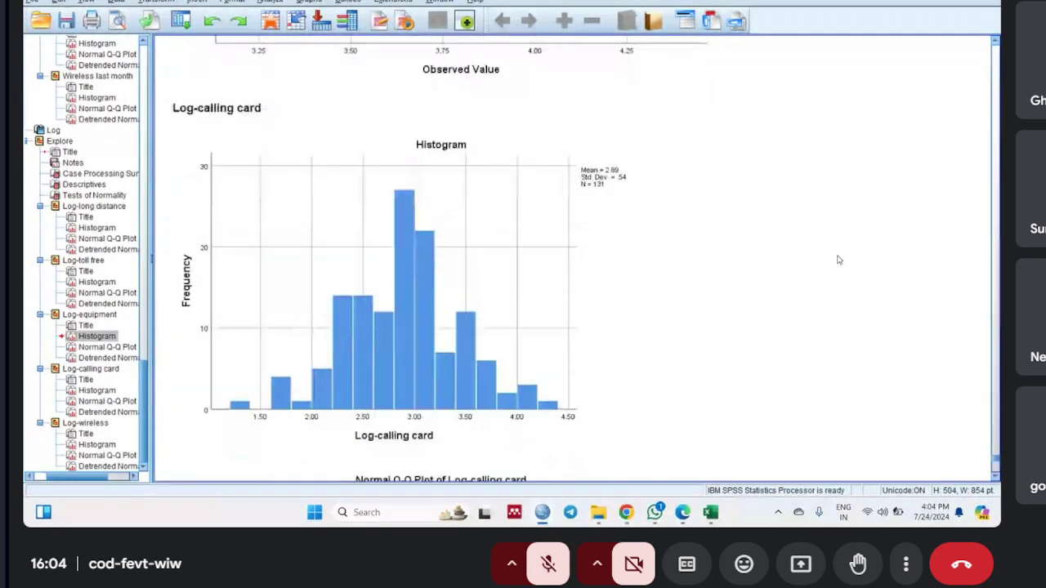
left_click(616, 271)
double_click(616, 270)
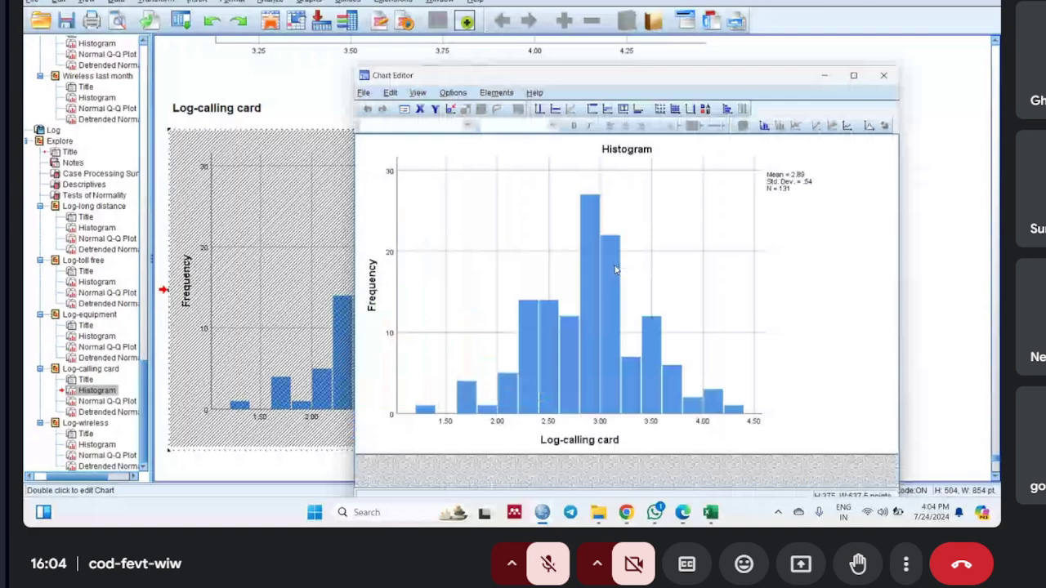
left_click(869, 126)
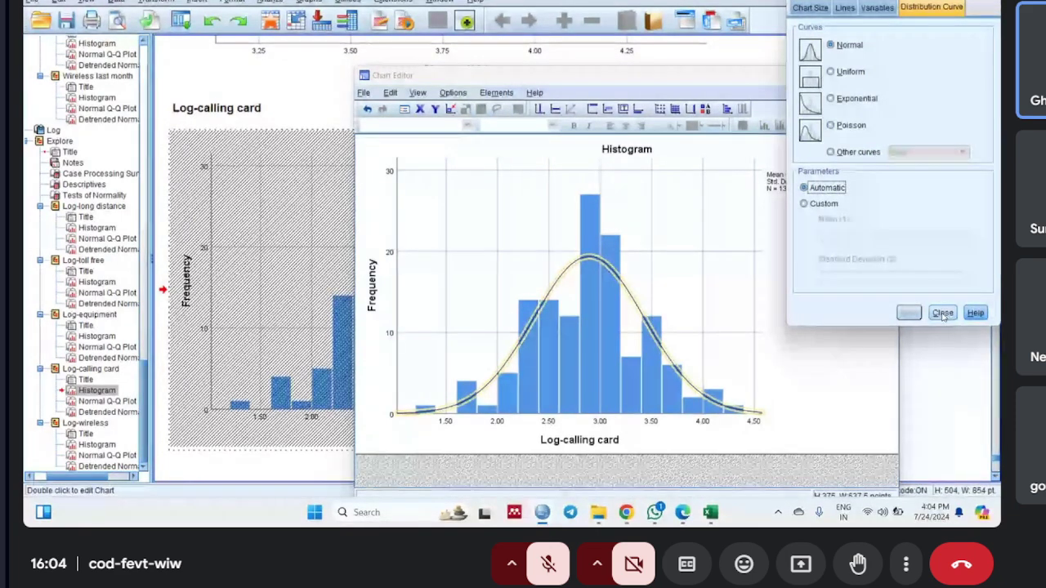
left_click(943, 314)
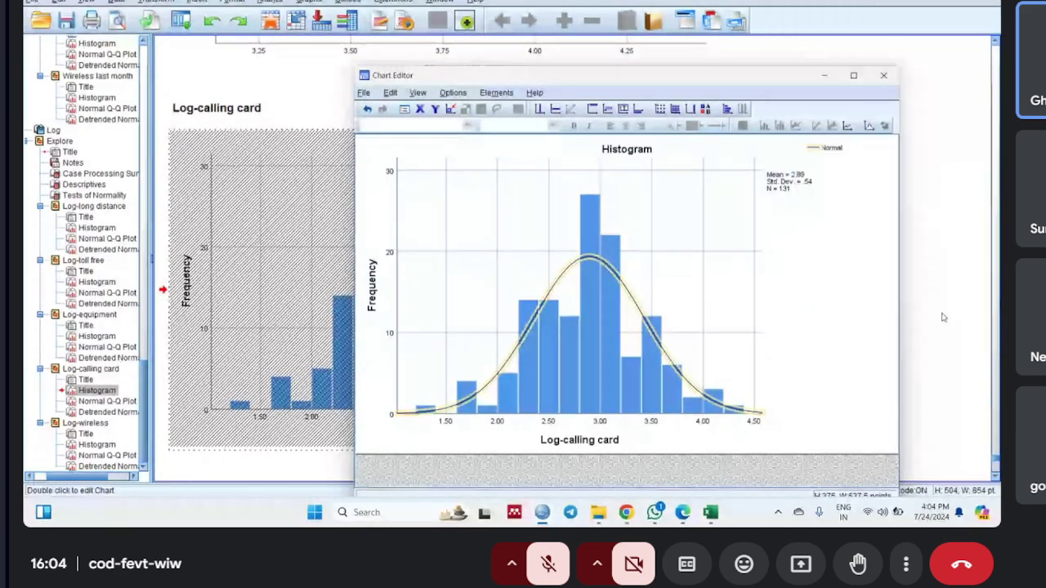
left_click(883, 75)
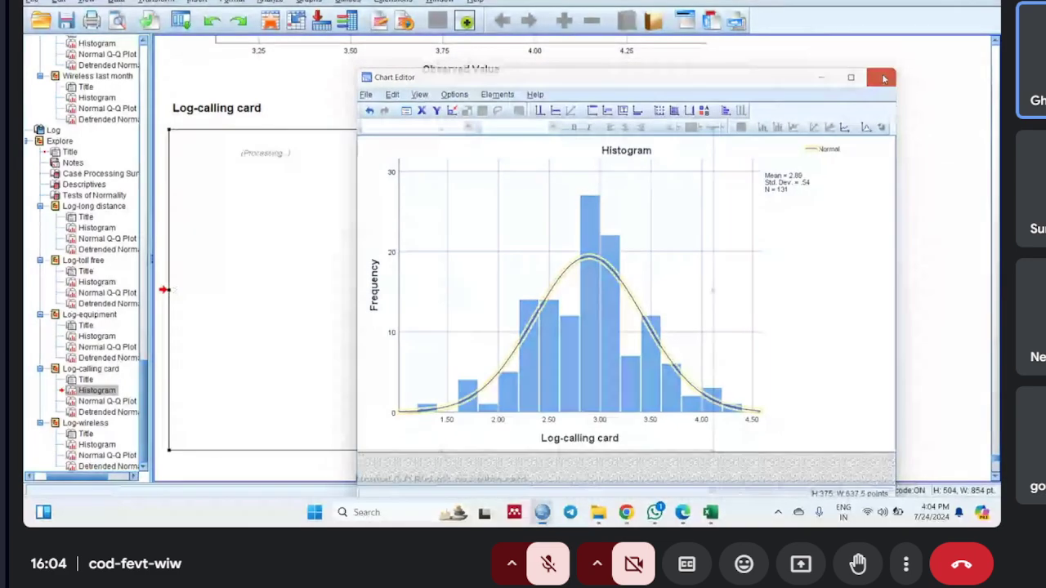
- Review the normal and detrended normal Q-Q plots of Log-calling card in the output
scroll(782, 221, "down", 5)
scroll(782, 222, "down", 2)
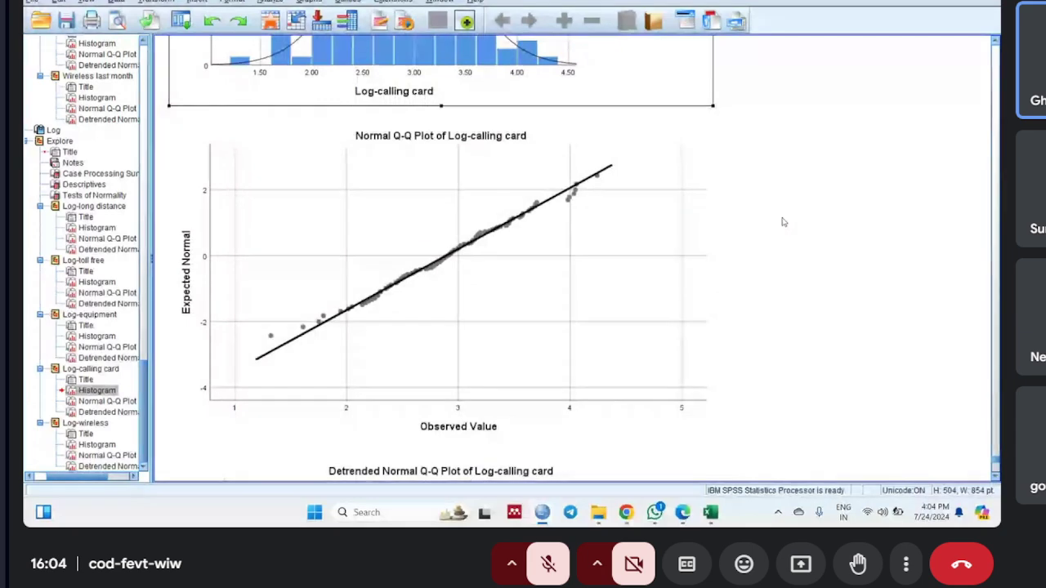
scroll(782, 222, "down", 4)
scroll(782, 221, "up", 2)
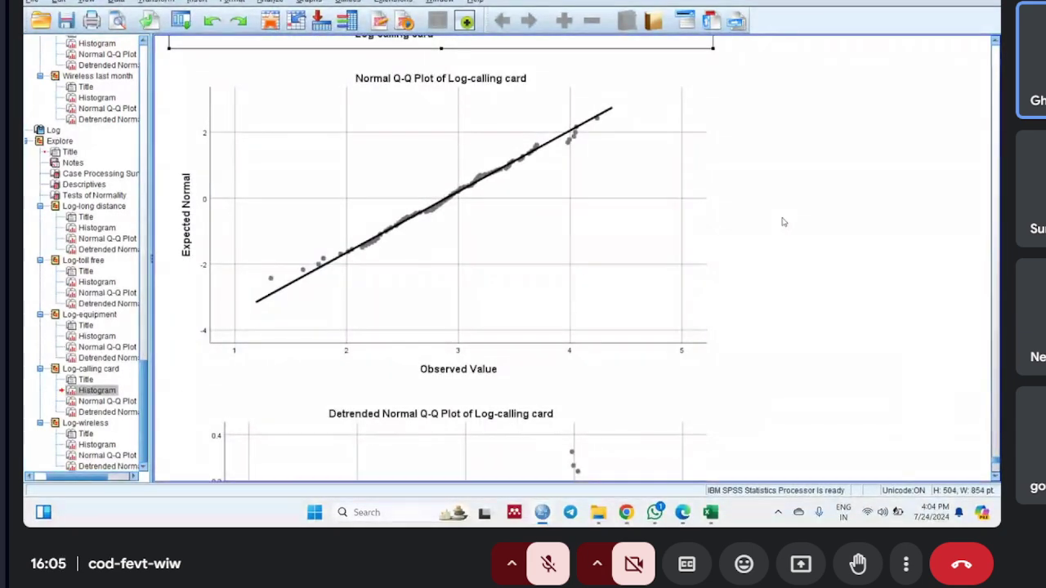
scroll(782, 222, "down", 8)
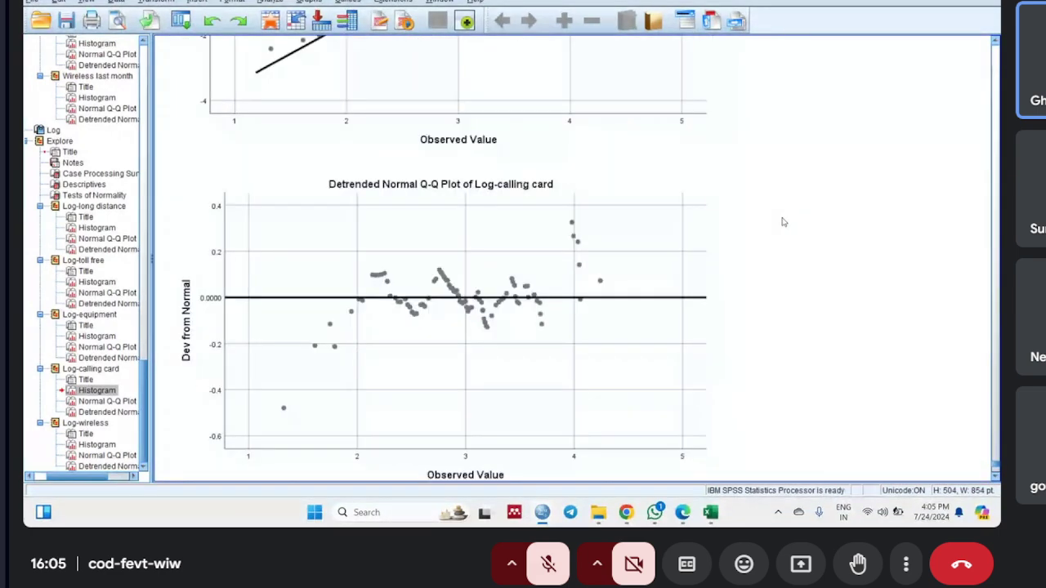
- Overlay an automatic normal curve on the Log-wireless histogram, close the chart editor and review the Log-wireless Q-Q plots
scroll(782, 221, "down", 15)
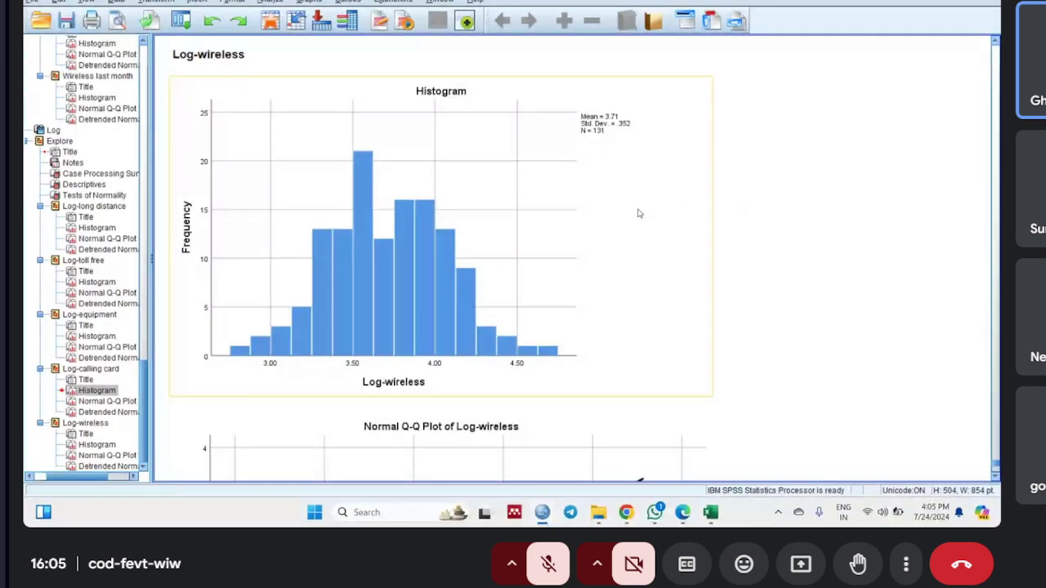
left_click(619, 213)
double_click(619, 213)
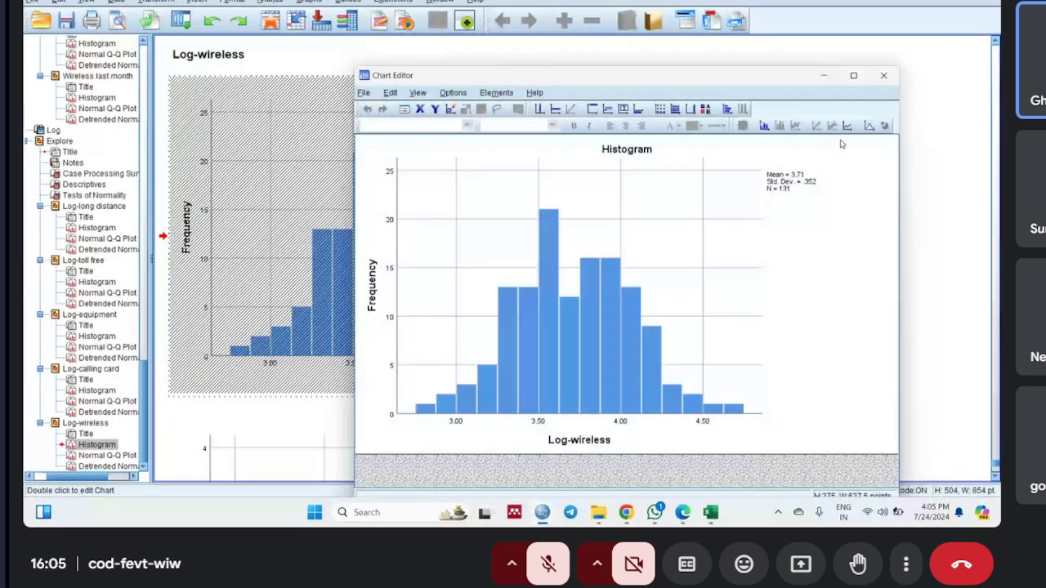
left_click(871, 127)
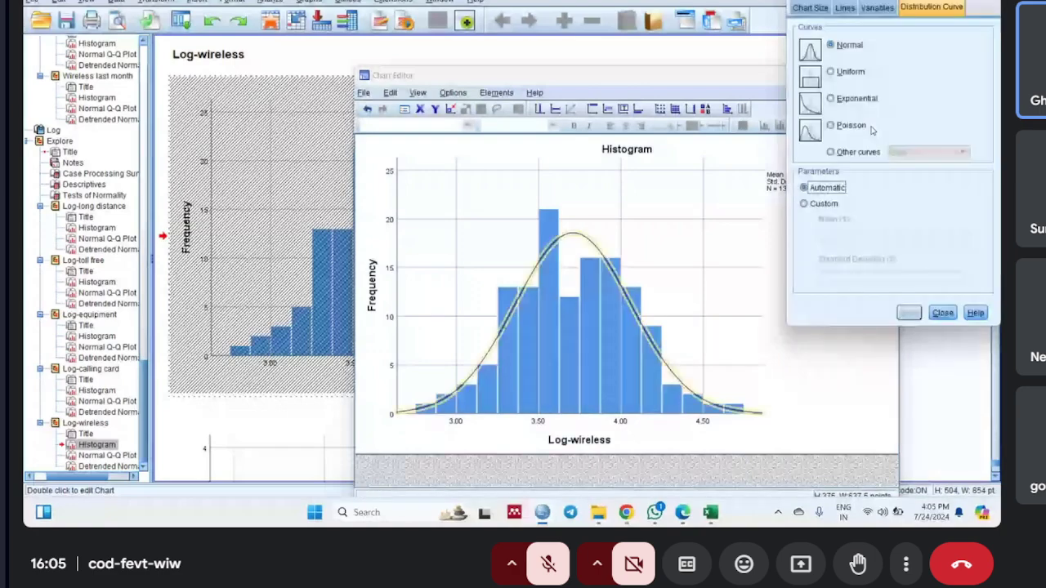
left_click(943, 313)
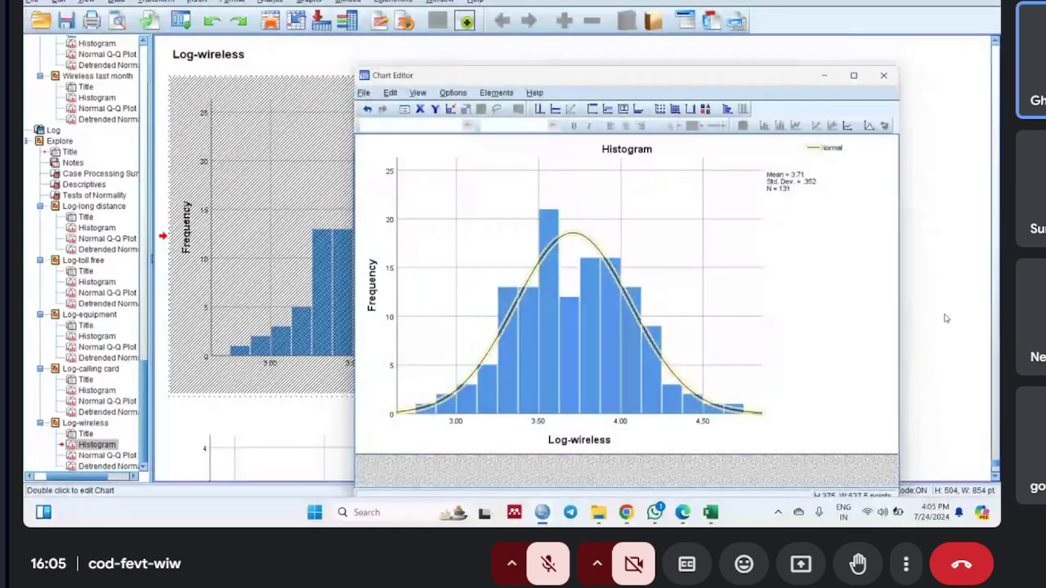
left_click(884, 75)
scroll(764, 170, "down", 5)
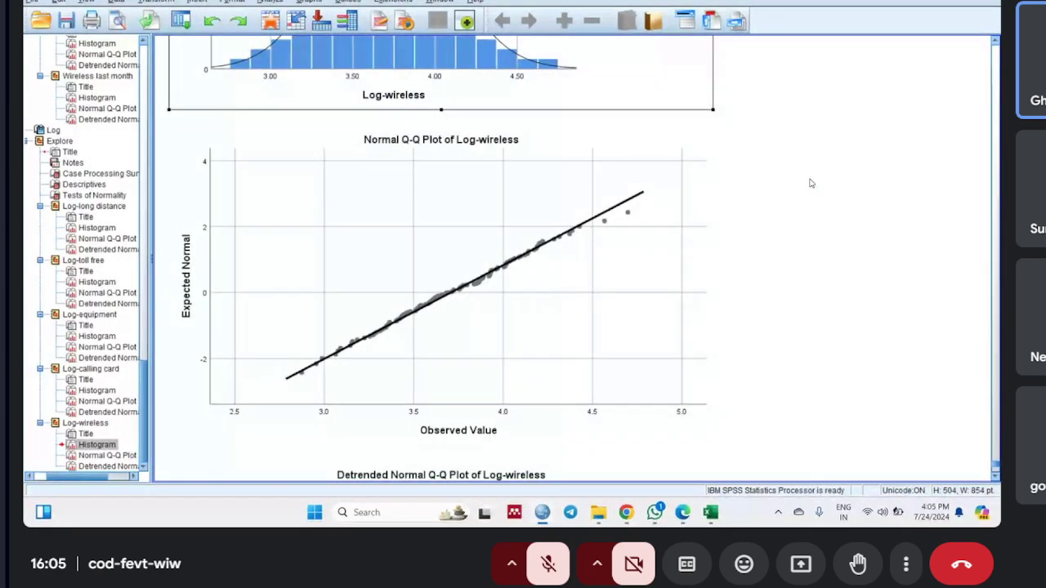
scroll(811, 183, "down", 5)
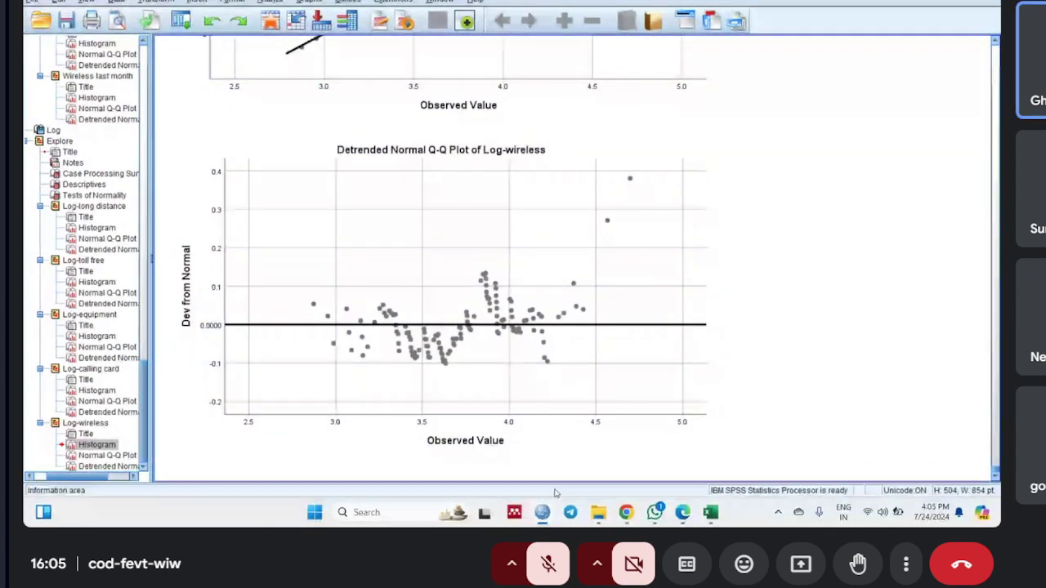
mouse_move(710, 512)
left_click(719, 456)
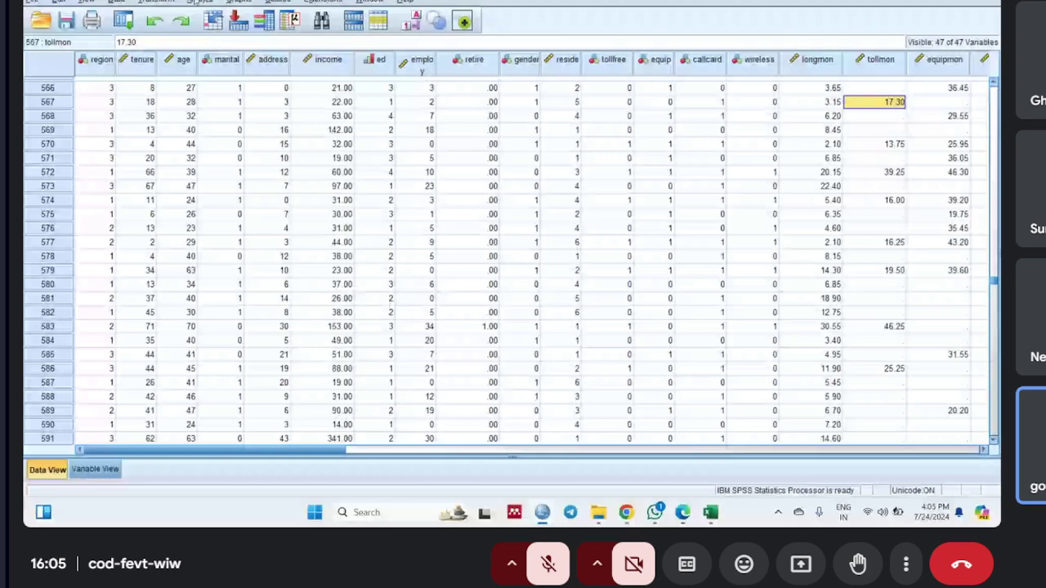
left_click(200, 2)
mouse_move(312, 32)
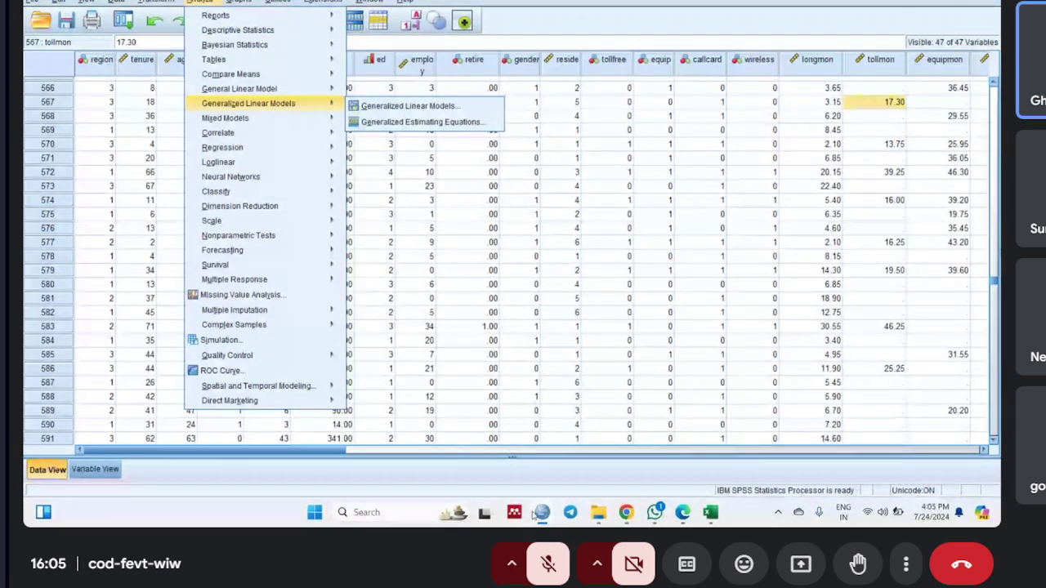
- Look back through the output to the untransformed variables' Explore results, comparing their descriptives, normality tests and Q-Q plots with the log-transformed ones
mouse_move(542, 513)
left_click(400, 459)
scroll(384, 441, "up", 10)
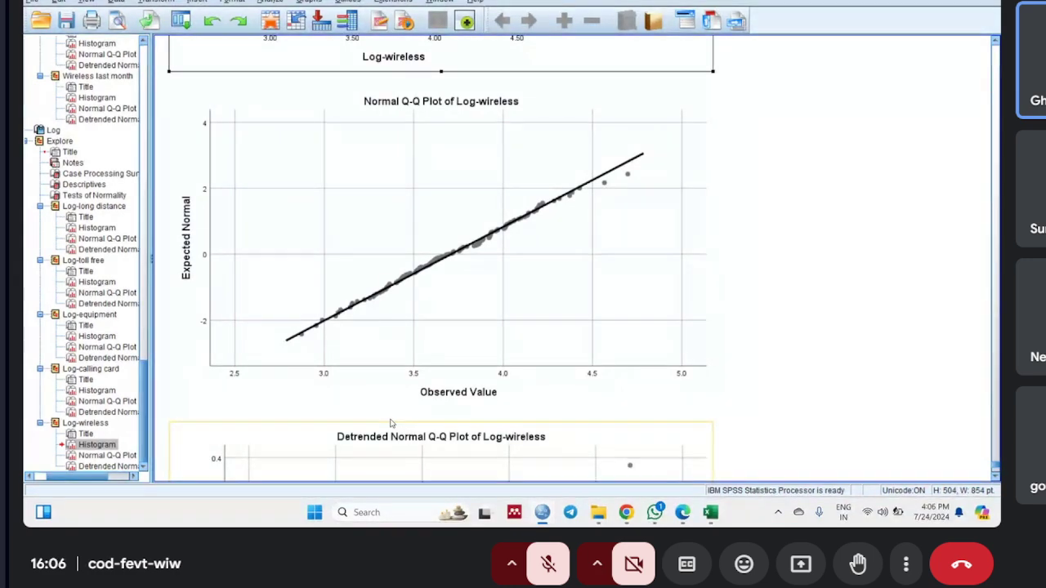
scroll(390, 423, "up", 9)
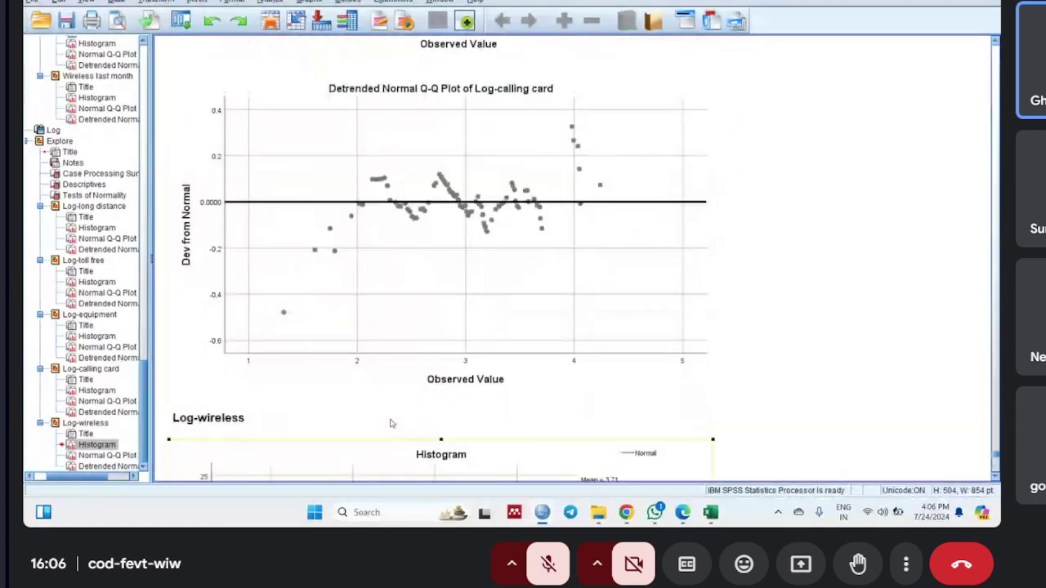
scroll(391, 423, "up", 10)
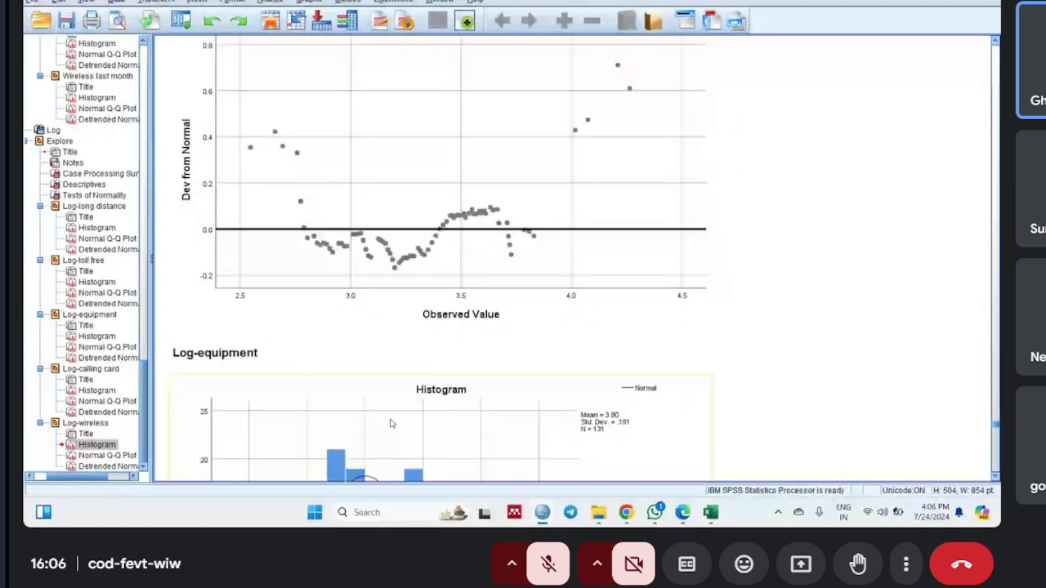
scroll(391, 423, "up", 20)
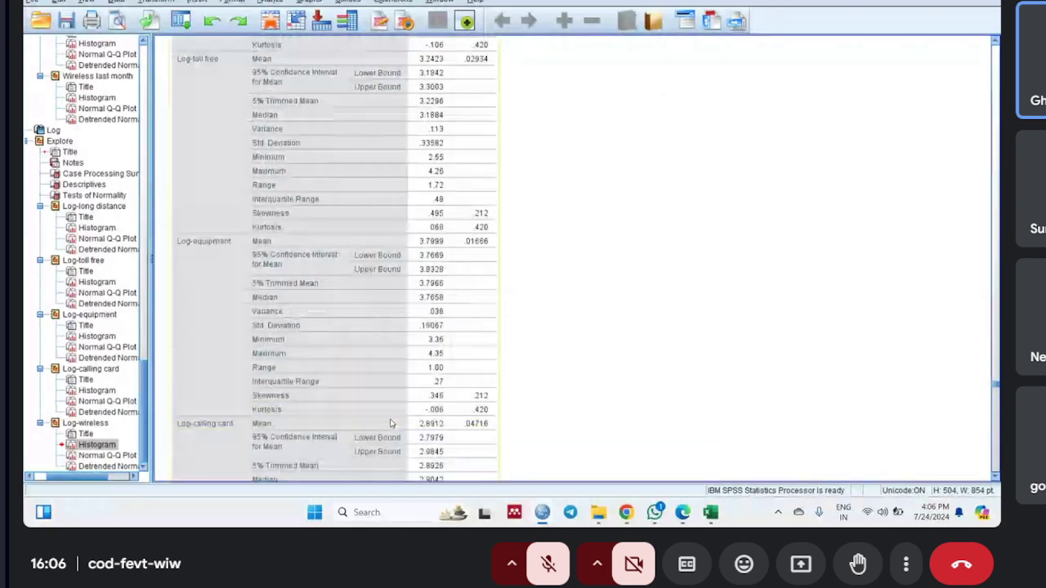
scroll(391, 423, "up", 2)
scroll(390, 423, "up", 15)
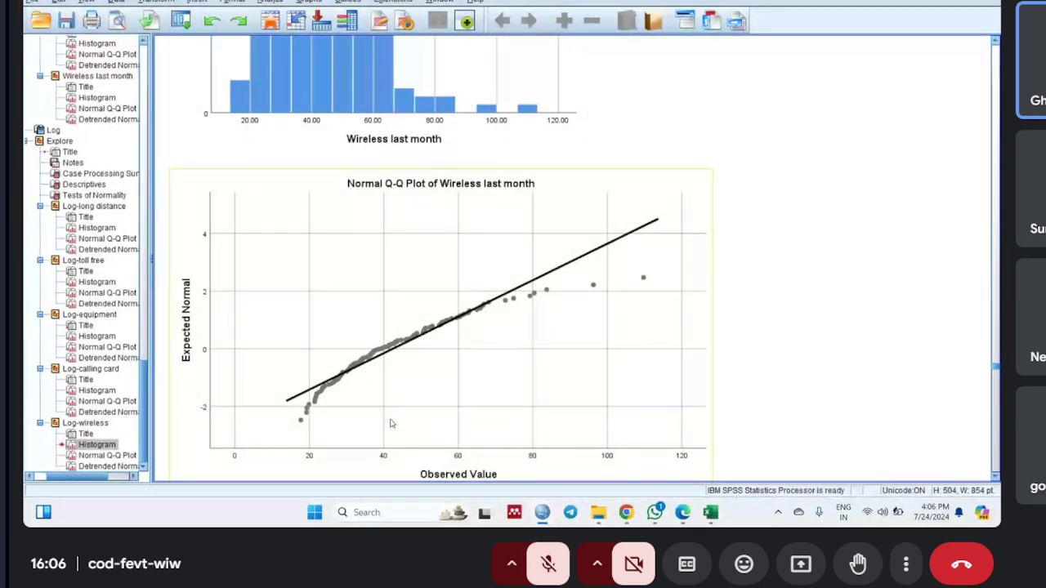
scroll(391, 424, "up", 3)
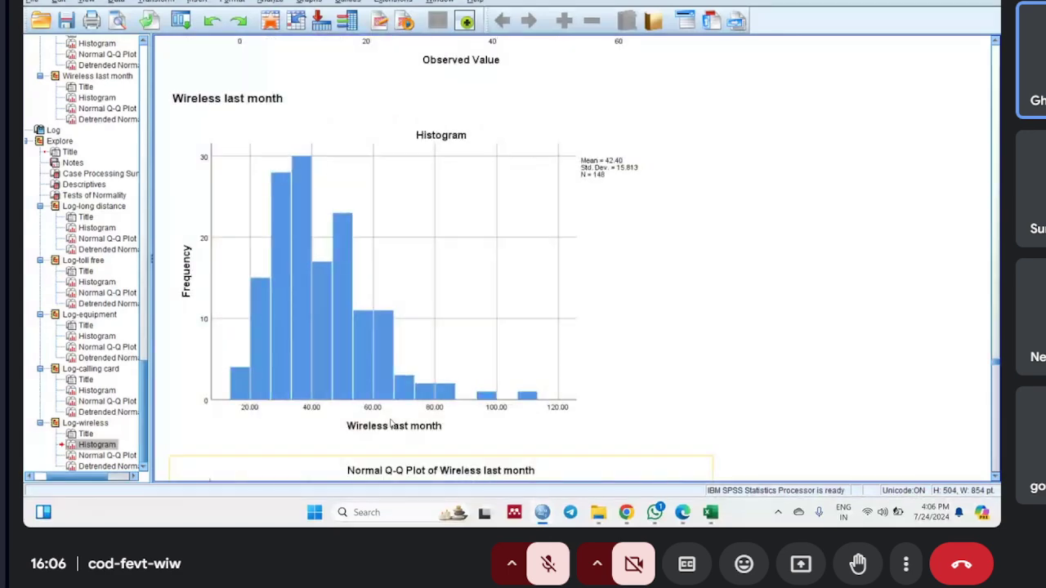
scroll(391, 423, "up", 15)
scroll(390, 423, "up", 3)
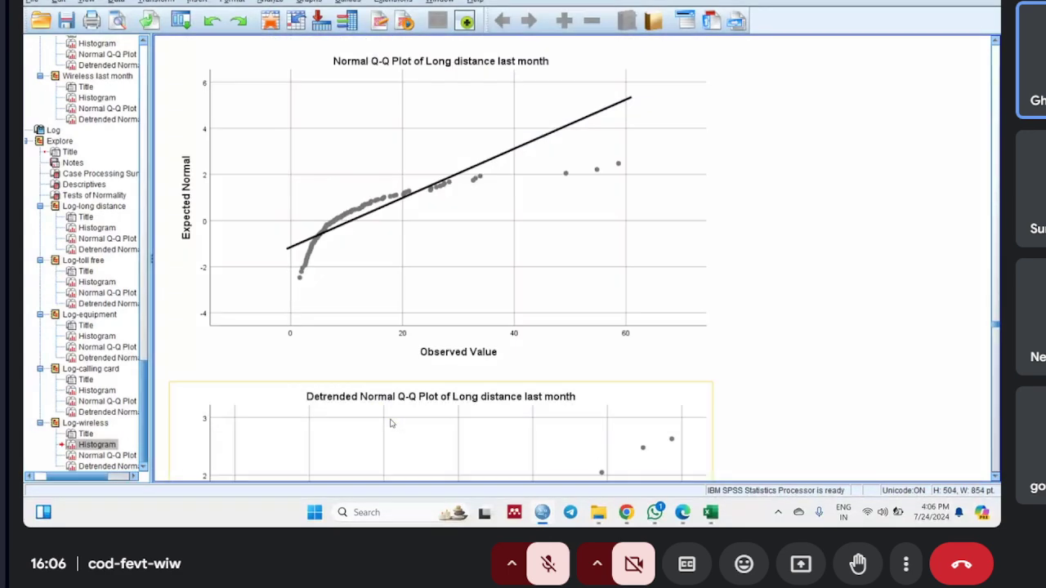
scroll(390, 423, "up", 12)
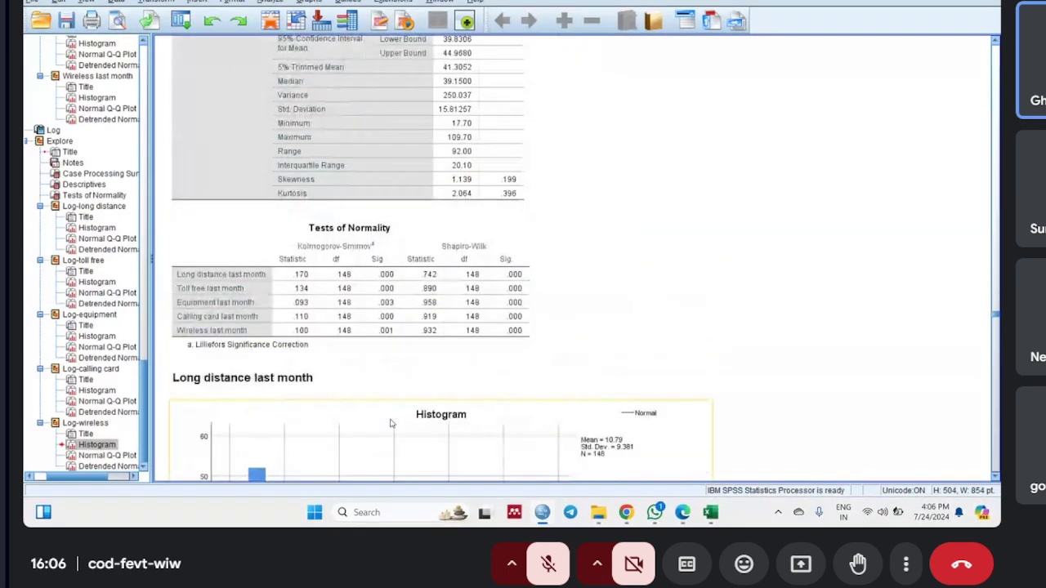
scroll(391, 423, "up", 4)
scroll(391, 423, "up", 4)
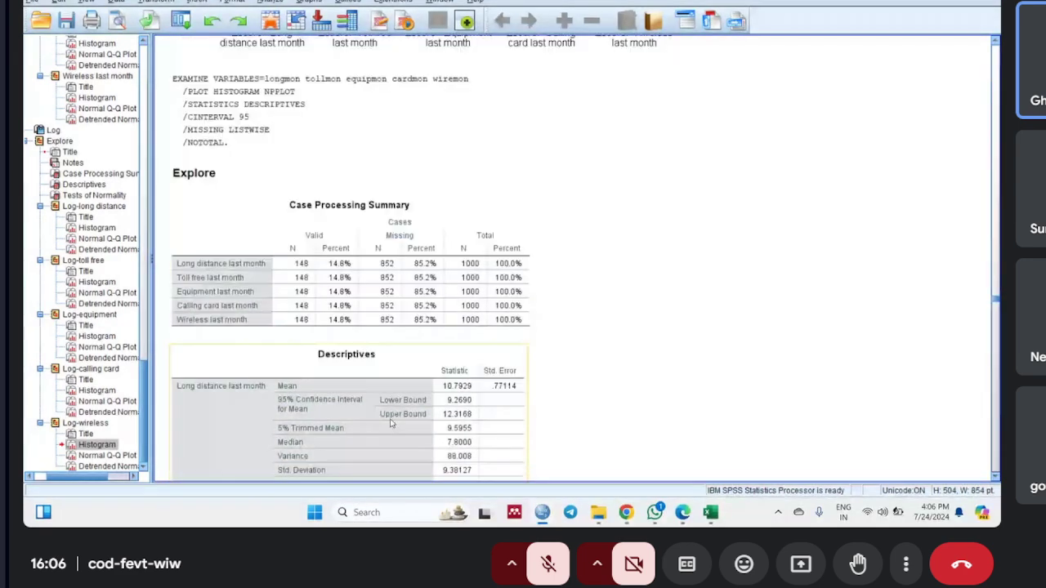
scroll(390, 424, "down", 15)
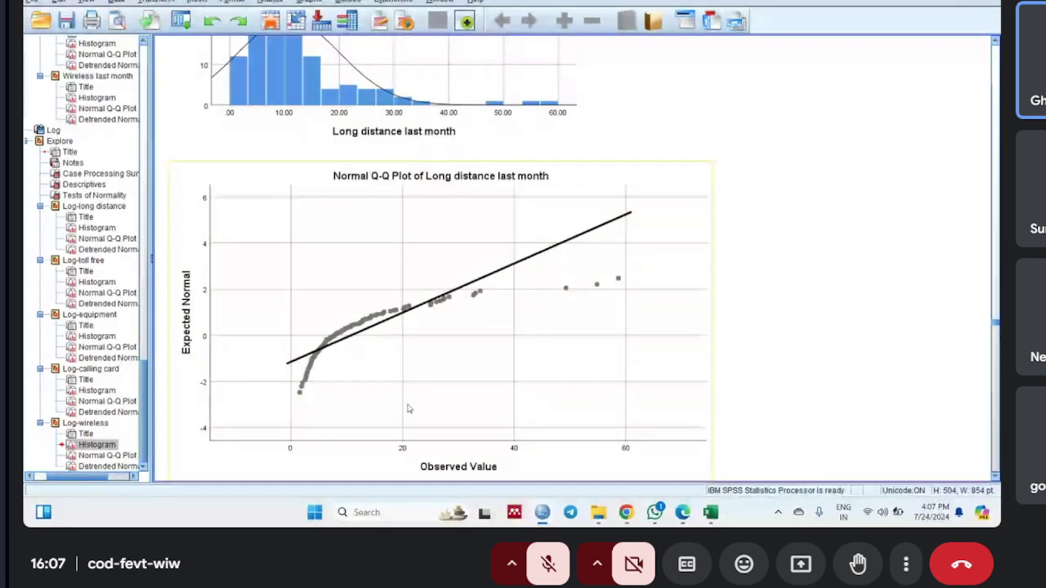
key("XF86AudioMute")
key("XF86AudioMute")
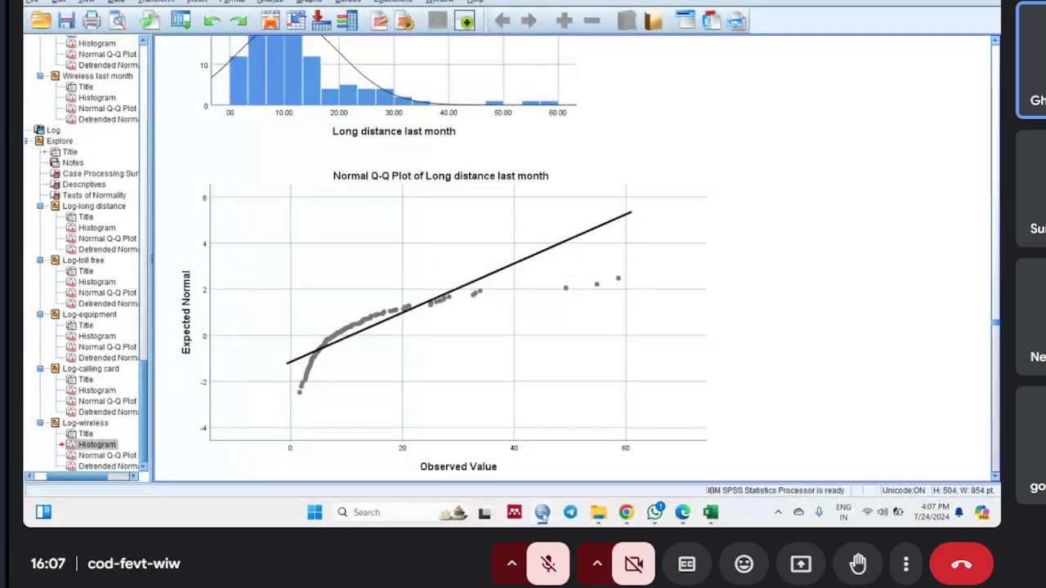
- Open Explore in the data editor with the five log variables as dependents and check its statistics settings, keeping Descriptives at 95% confidence
mouse_move(543, 516)
left_click(473, 437)
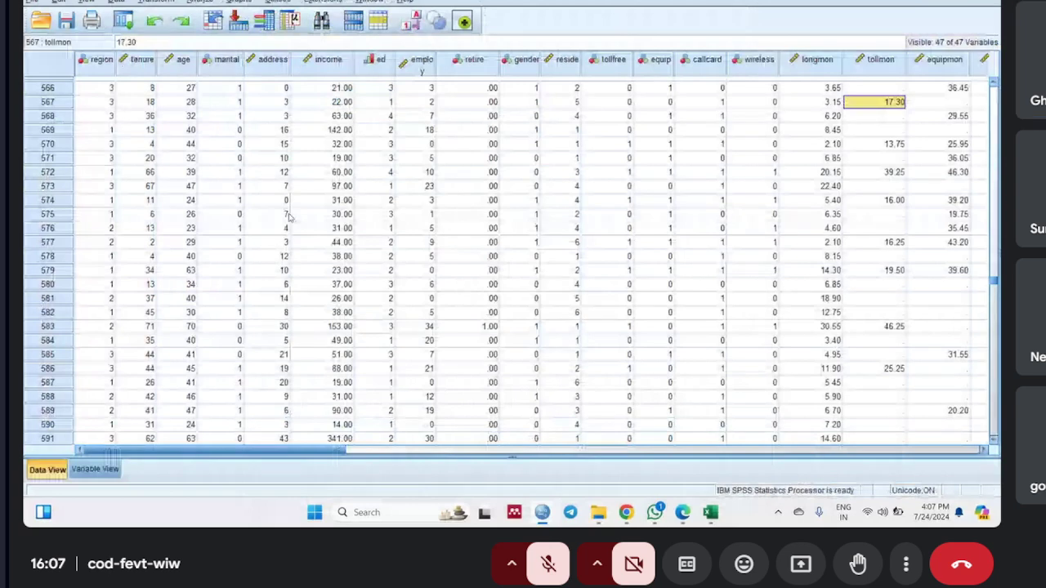
left_click(200, 3)
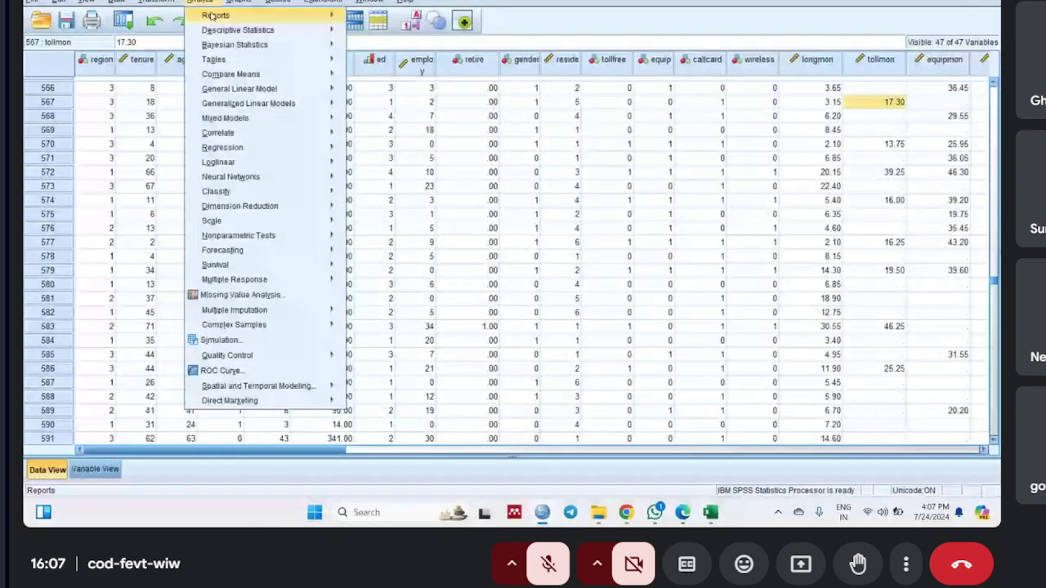
mouse_move(246, 35)
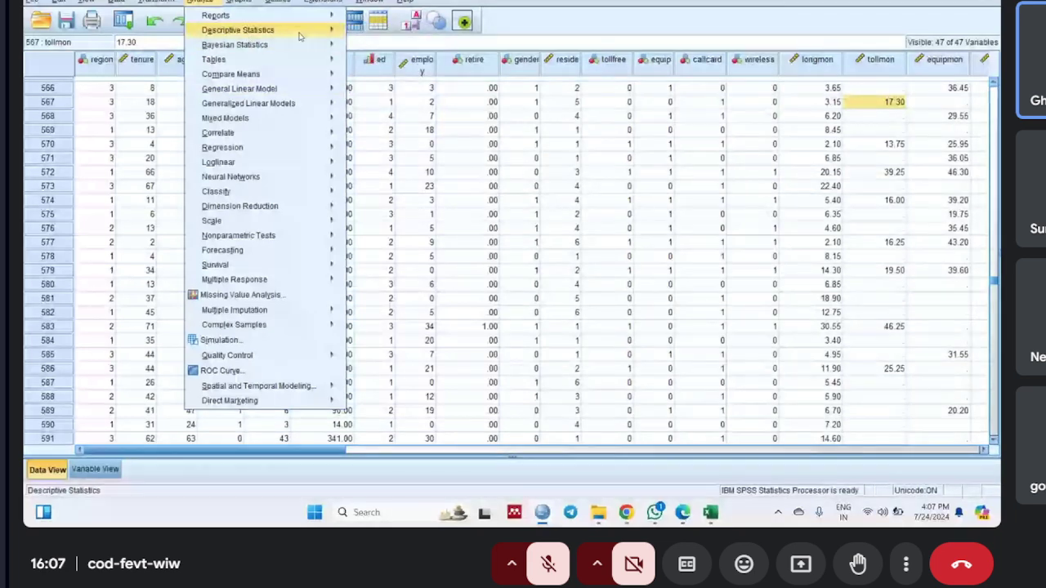
left_click(369, 70)
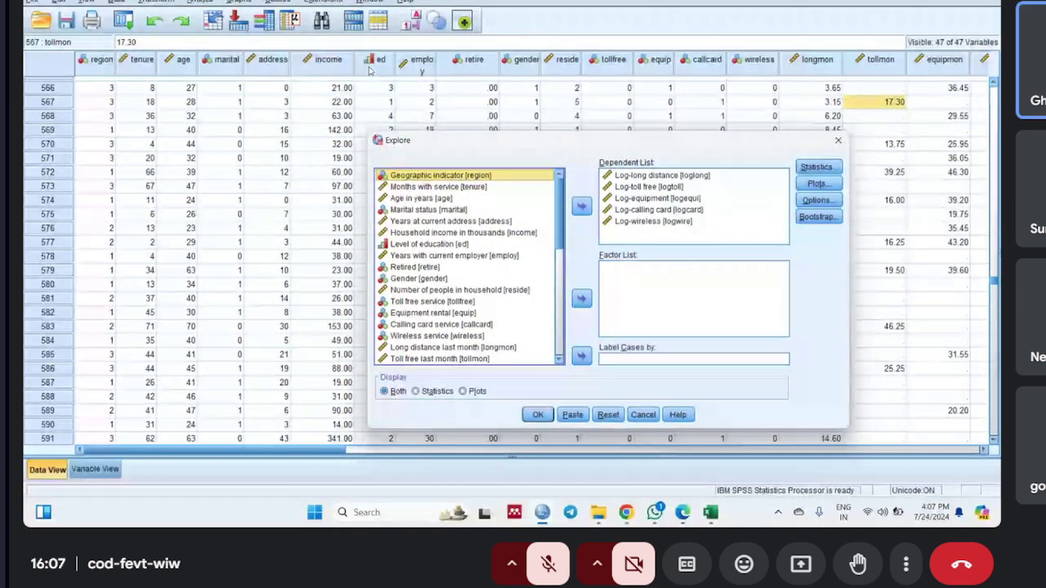
left_click(816, 167)
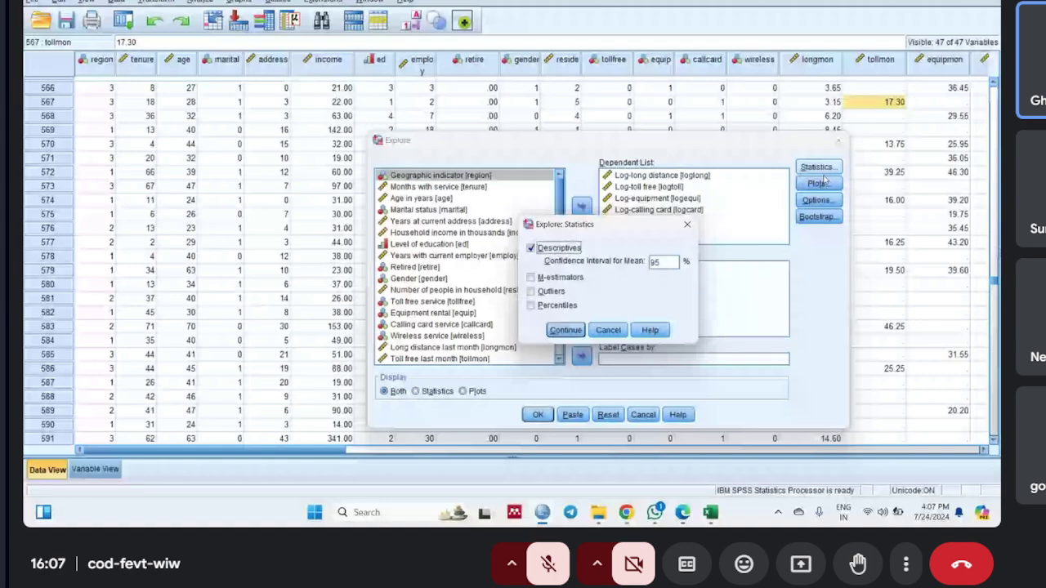
left_click(564, 330)
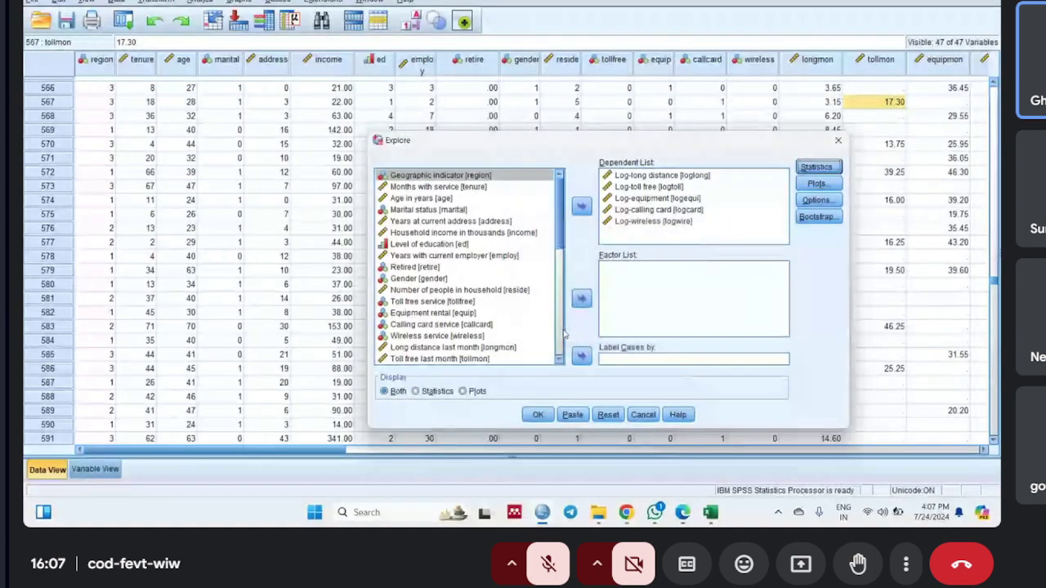
- Keep missing values excluded listwise in Explore and run it for the five log variables, viewing the Descriptives table
left_click(806, 200)
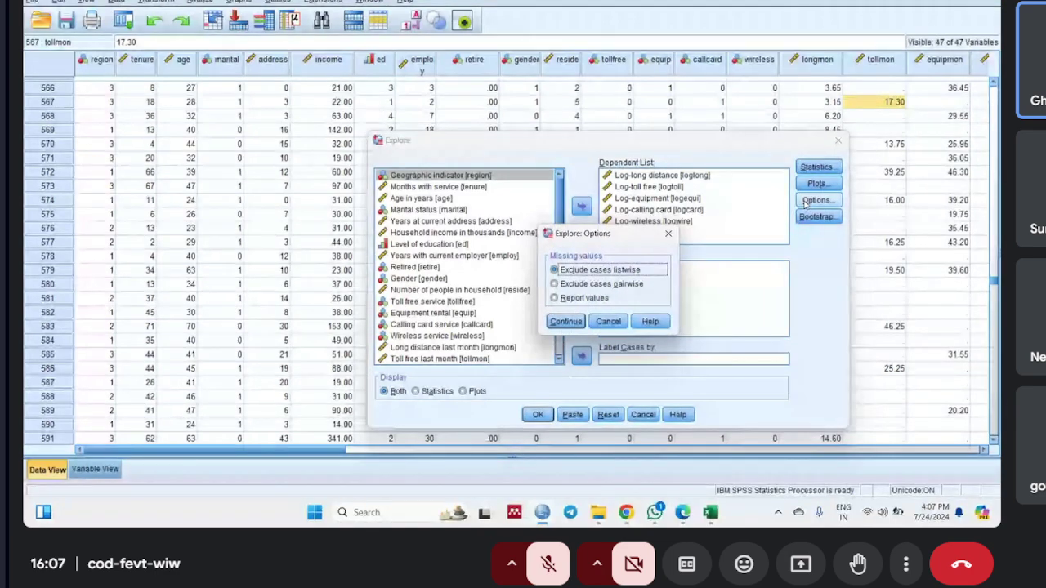
left_click(565, 321)
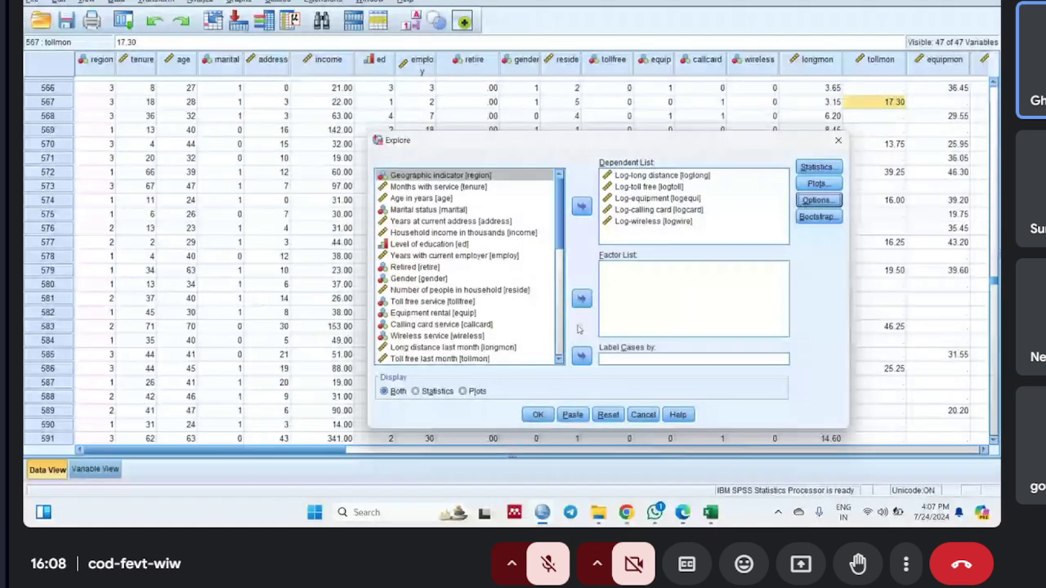
left_click(545, 415)
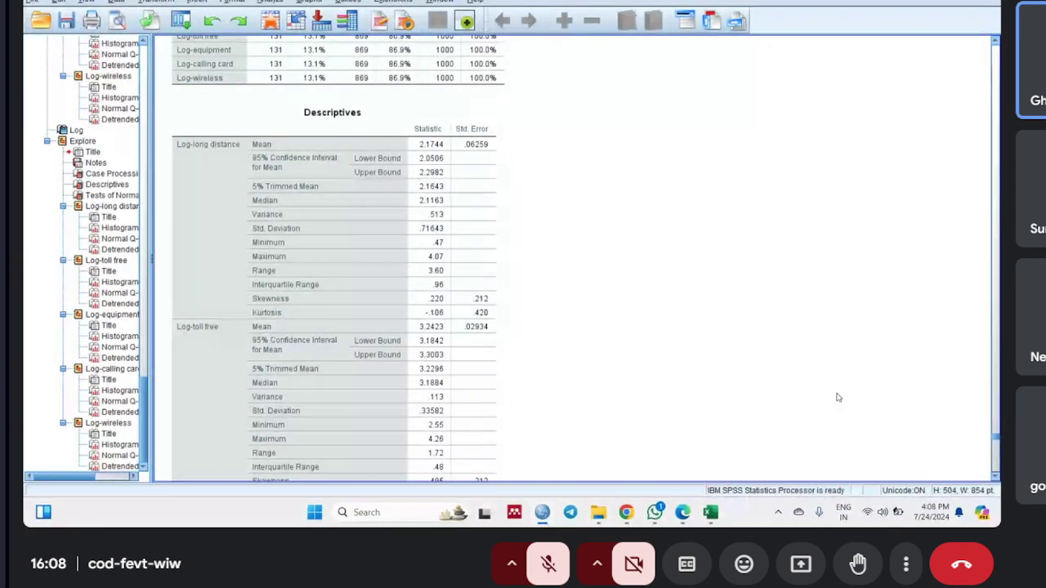
scroll(836, 398, "down", 2)
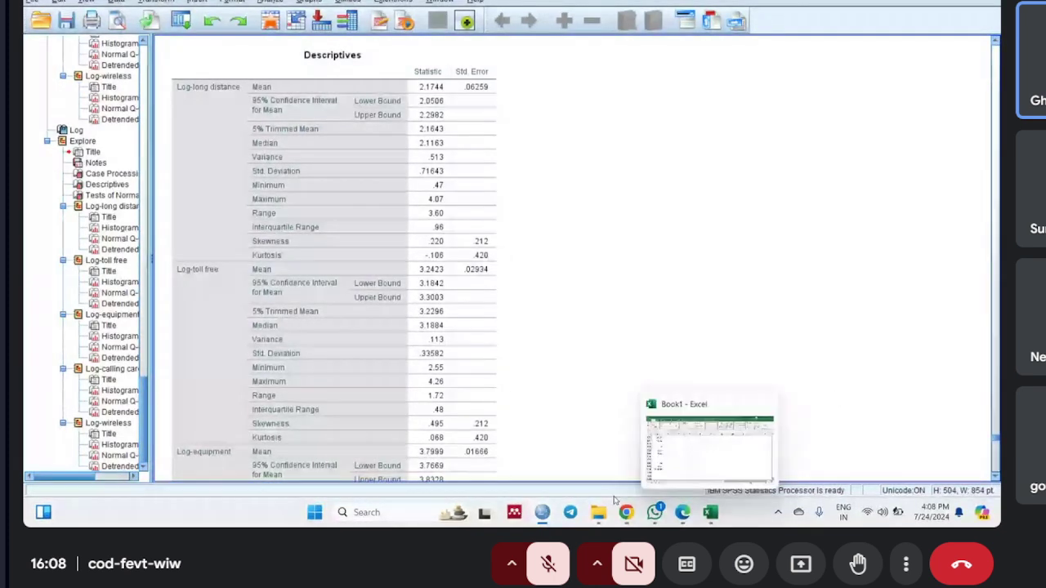
- Run Descriptives on the five log variables with mean, standard deviation, minimum, maximum, kurtosis and skewness, and view the resulting table
mouse_move(514, 512)
left_click(739, 474)
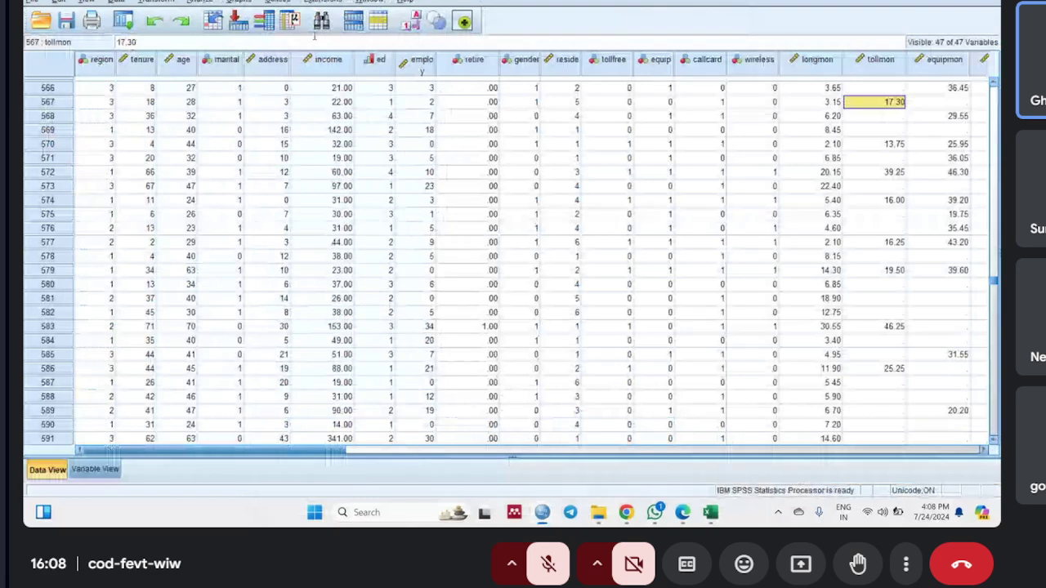
left_click(196, 2)
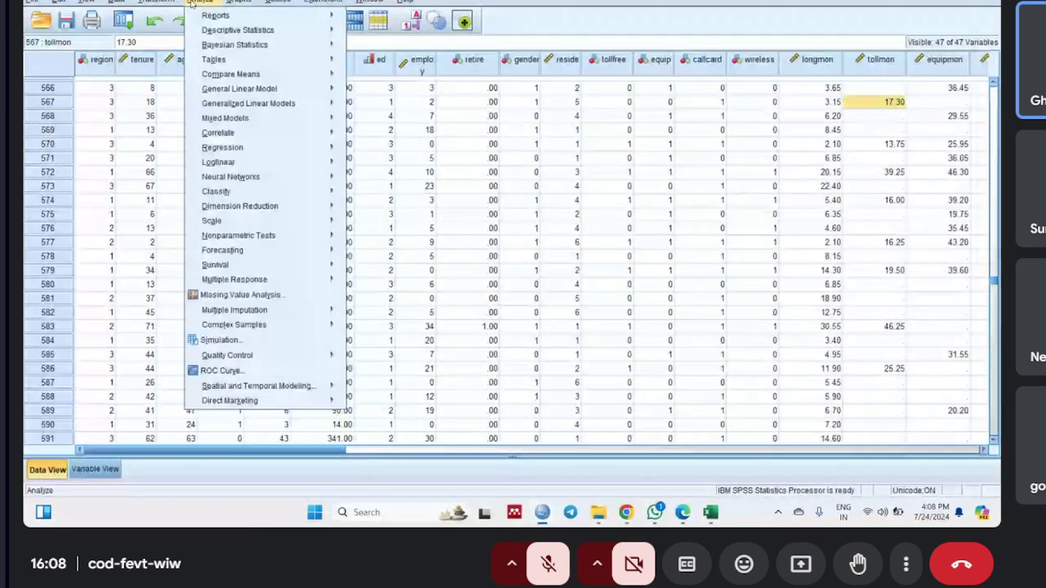
mouse_move(266, 36)
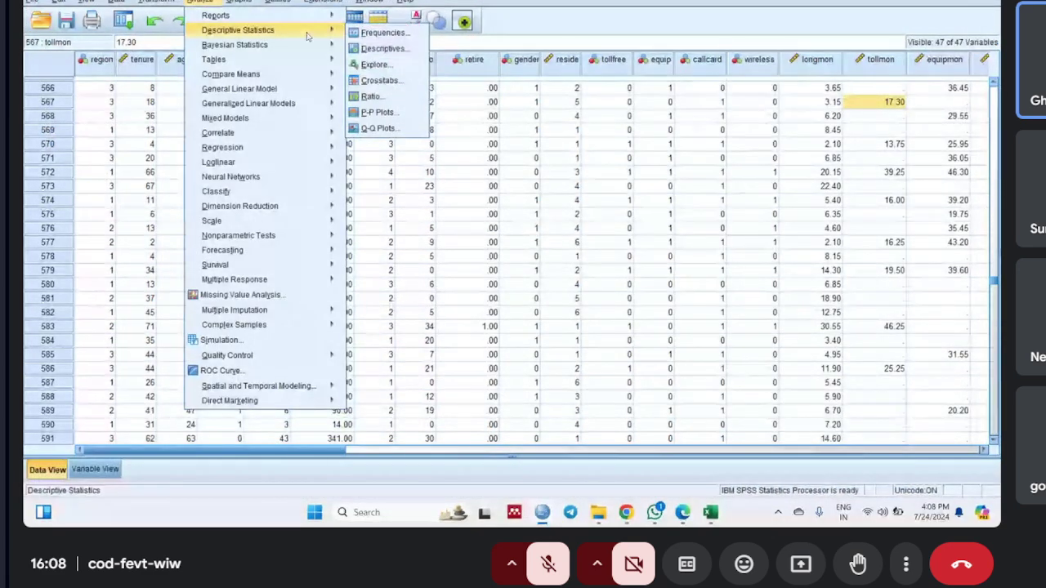
left_click(384, 49)
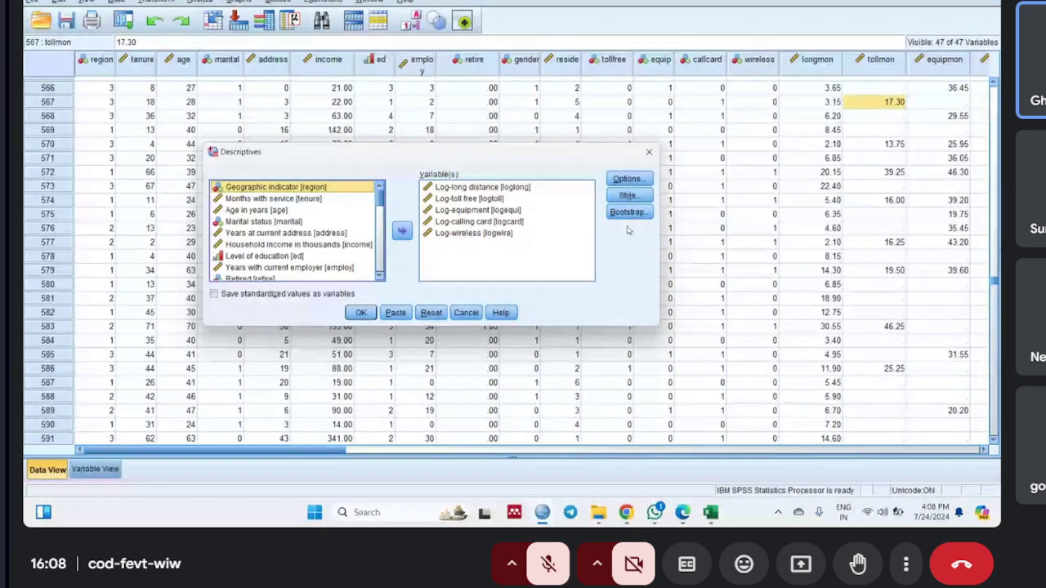
left_click(623, 180)
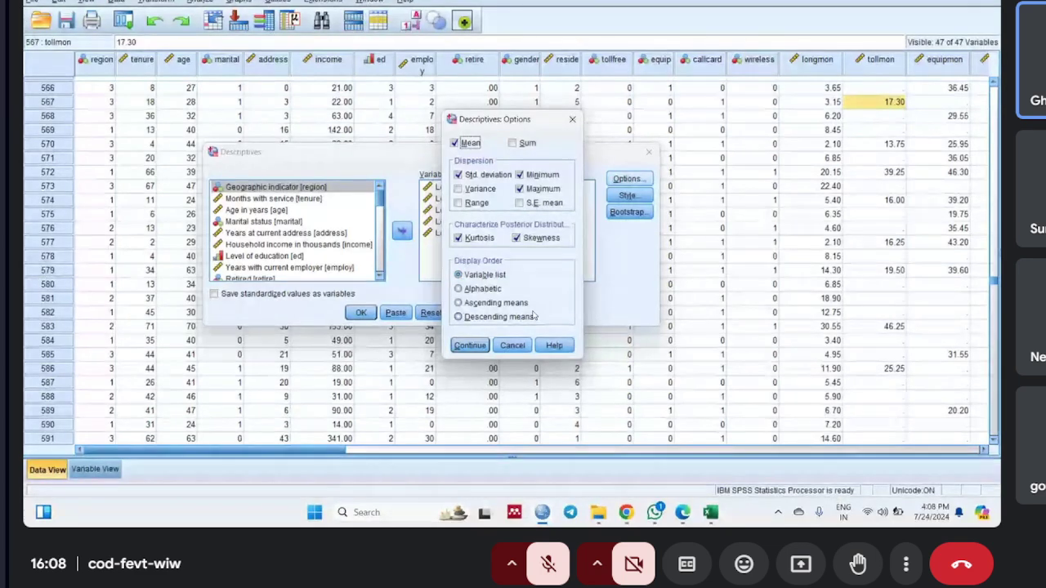
left_click(470, 345)
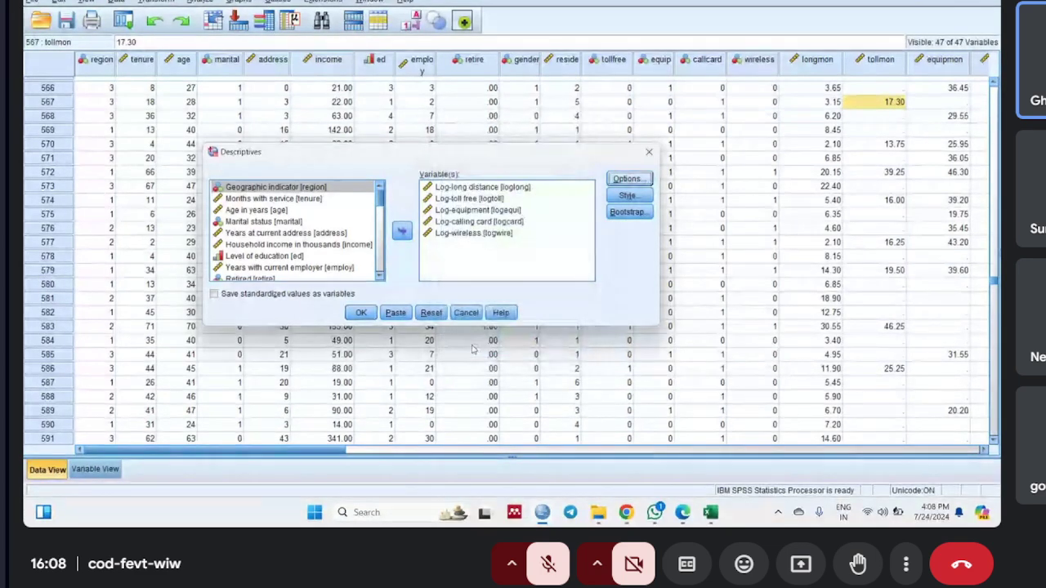
left_click(360, 313)
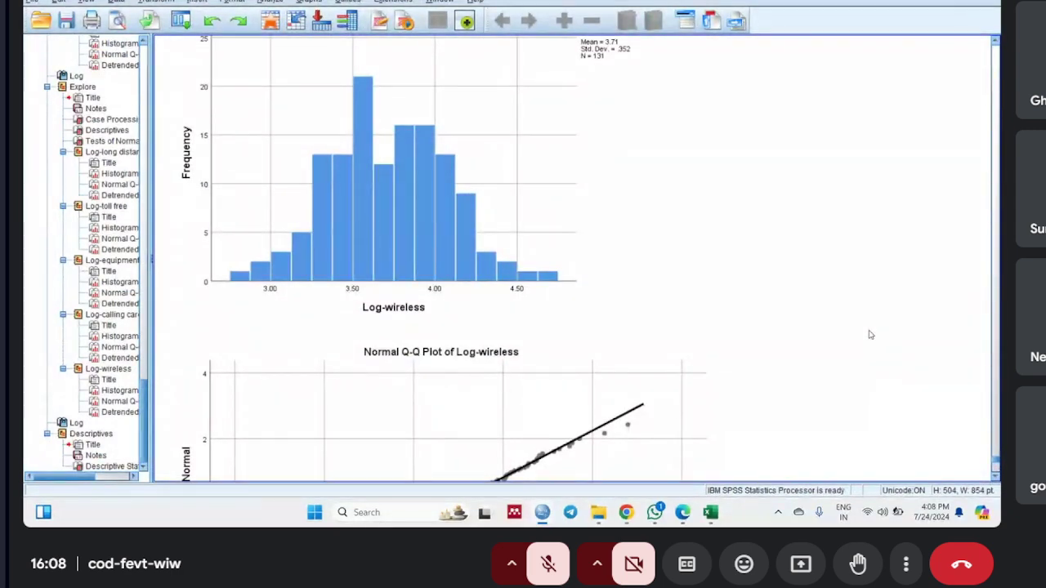
scroll(870, 335, "down", 5)
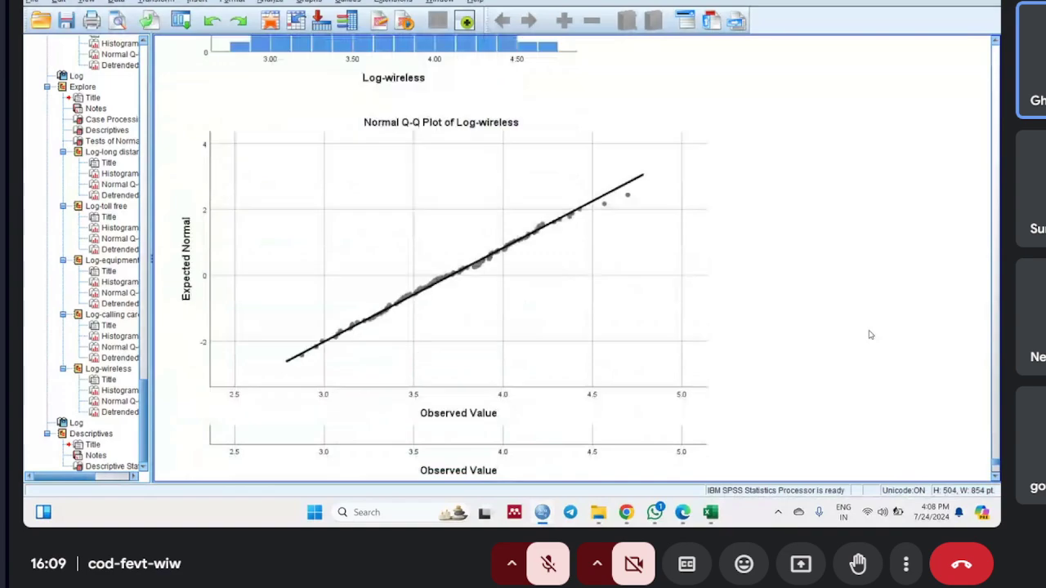
scroll(870, 335, "down", 12)
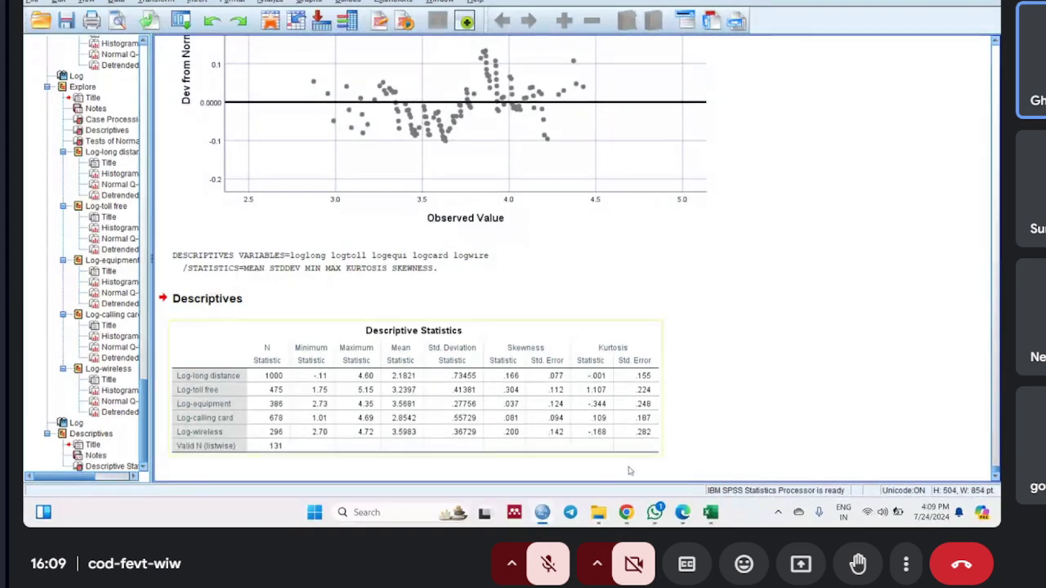
- Reset the Descriptives settings in the telco-Jio.sav data and choose the five Zscore last-month variables, from long distance to wireless, for analysis
mouse_move(542, 512)
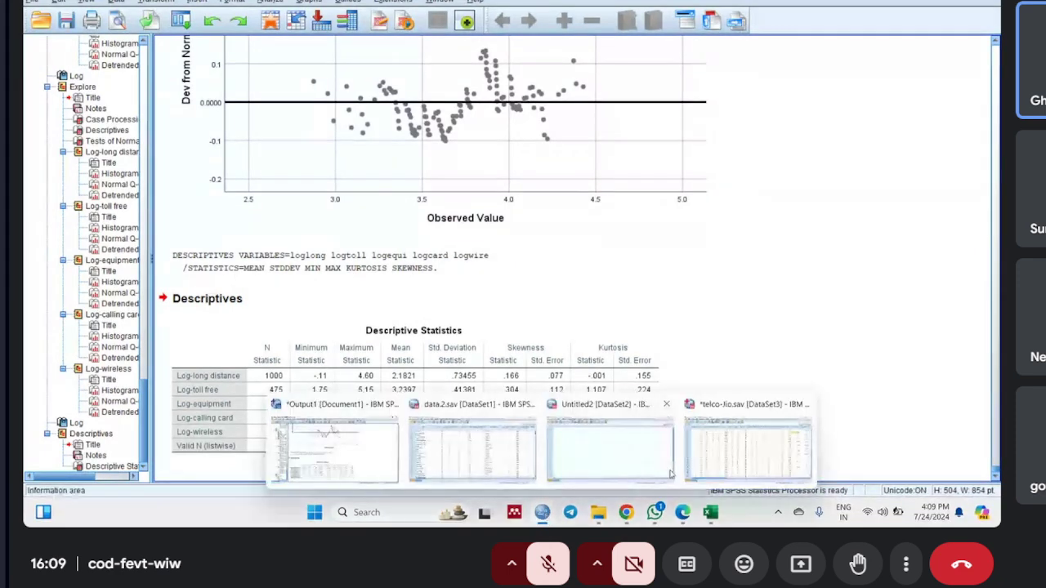
left_click(742, 457)
left_click(200, 2)
mouse_move(261, 29)
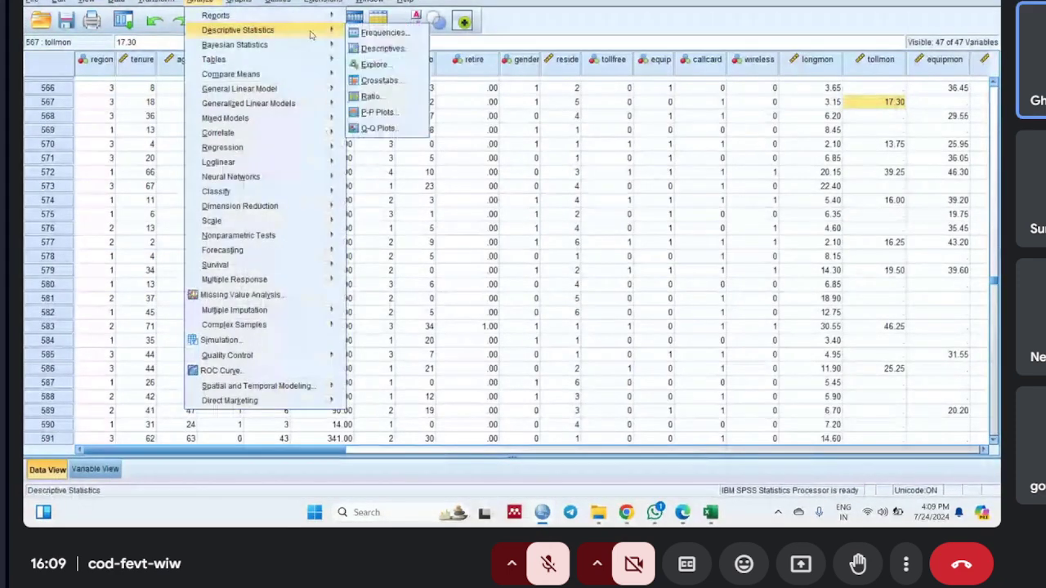
left_click(382, 48)
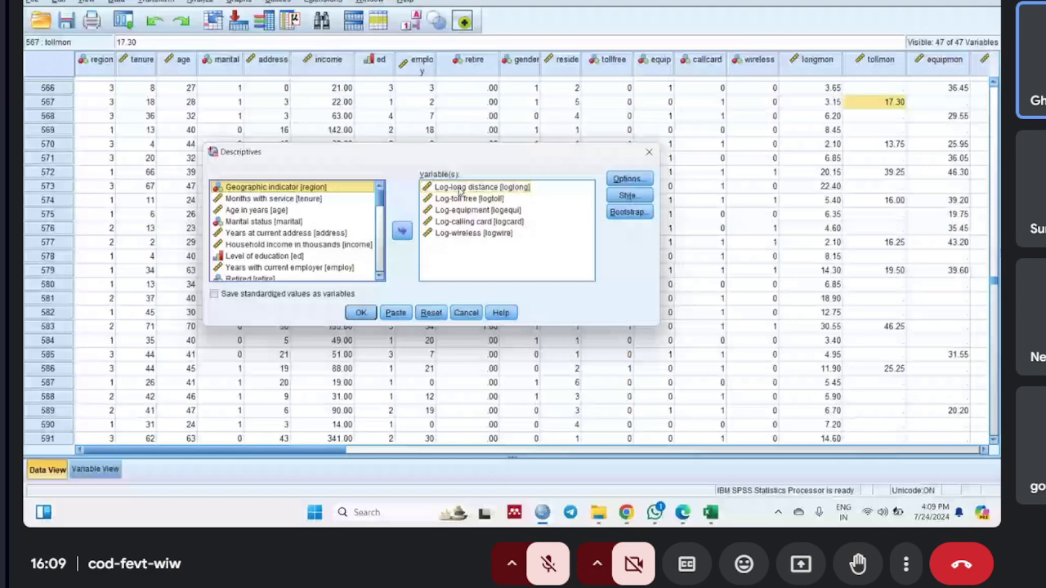
left_click(430, 314)
scroll(343, 241, "down", 3)
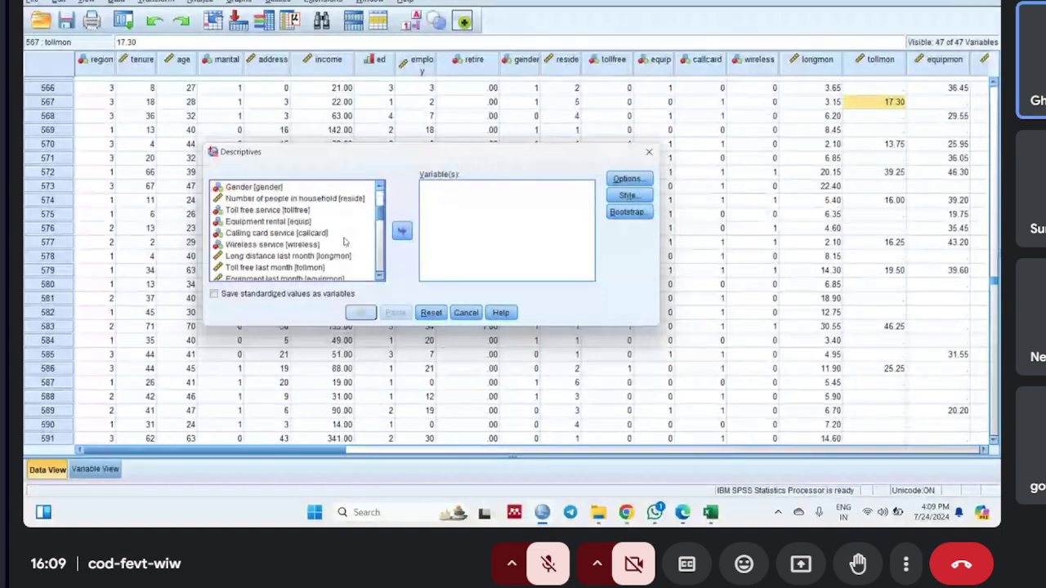
scroll(344, 241, "down", 3)
scroll(344, 241, "down", 6)
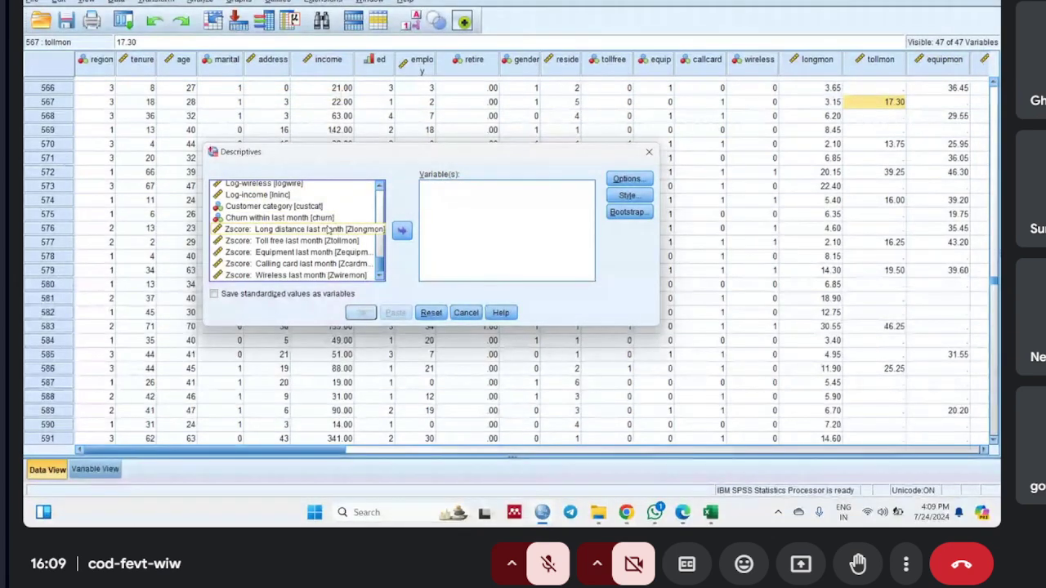
left_click(330, 229)
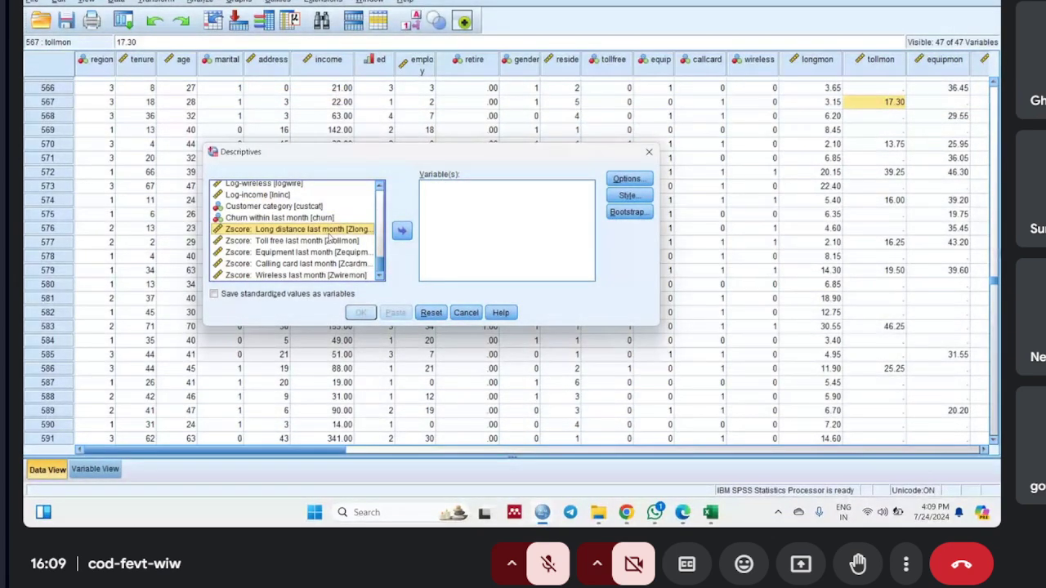
left_click_drag(329, 237, 323, 276)
left_click(401, 231)
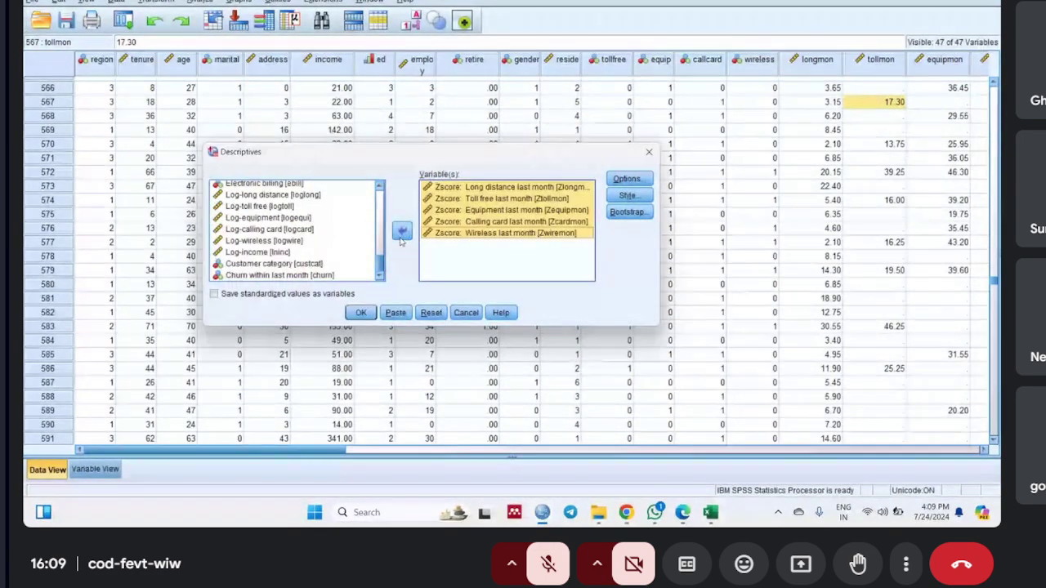
- Run Descriptives for the Zscore variables with mean, standard deviation, minimum and maximum, leaving kurtosis and skewness off
left_click(629, 178)
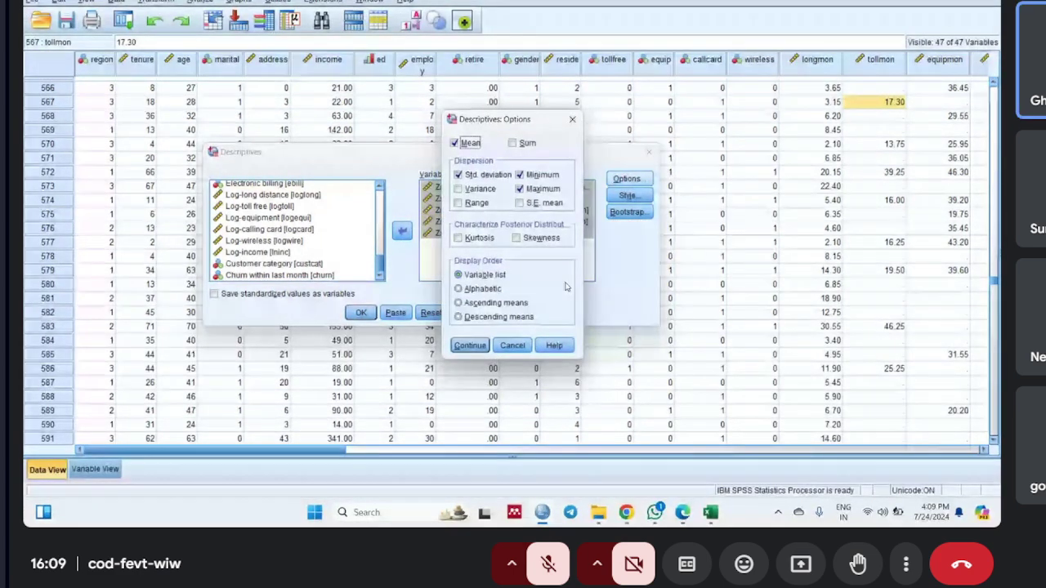
left_click(470, 346)
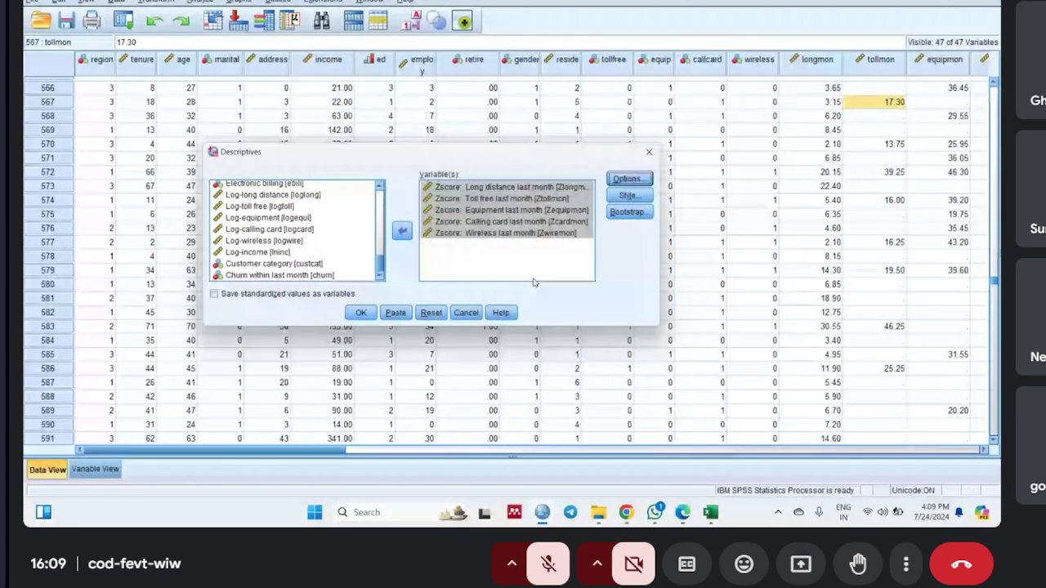
left_click(359, 312)
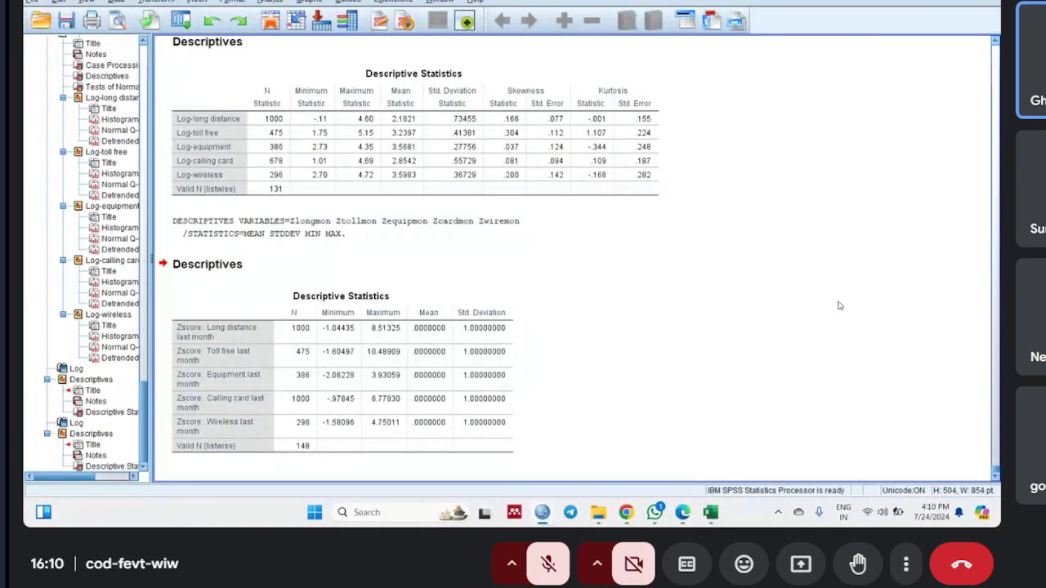
- Look back through the Explore output of the log variables, examining the plots, normality tests and each variable's descriptives
scroll(837, 305, "up", 15)
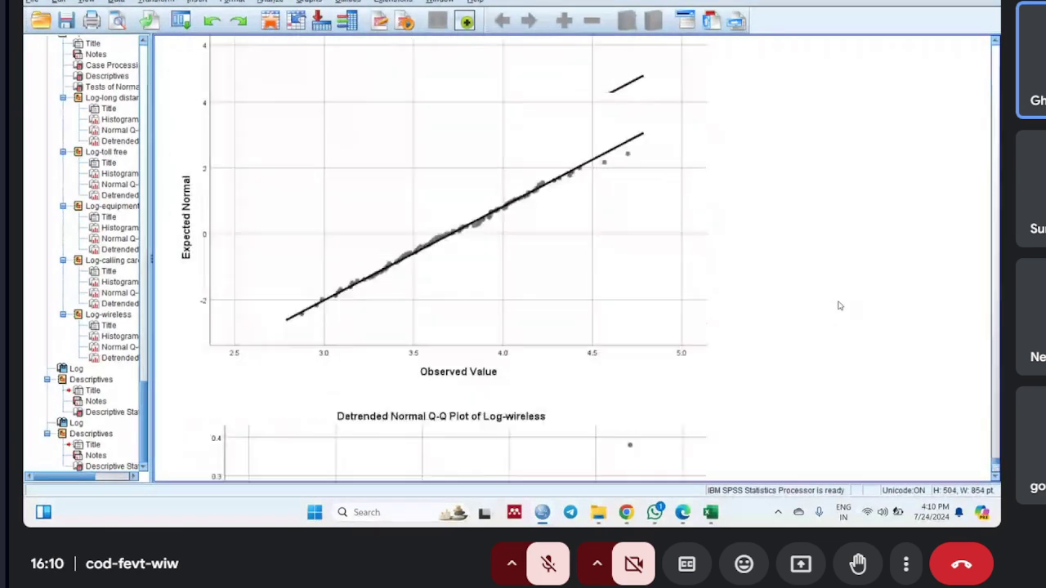
scroll(838, 306, "up", 15)
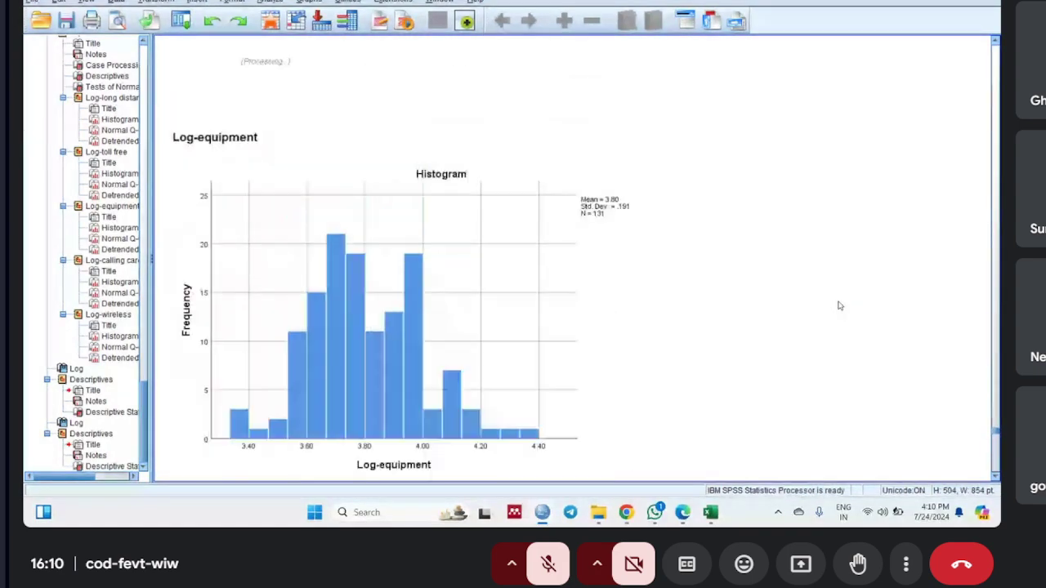
scroll(837, 306, "up", 15)
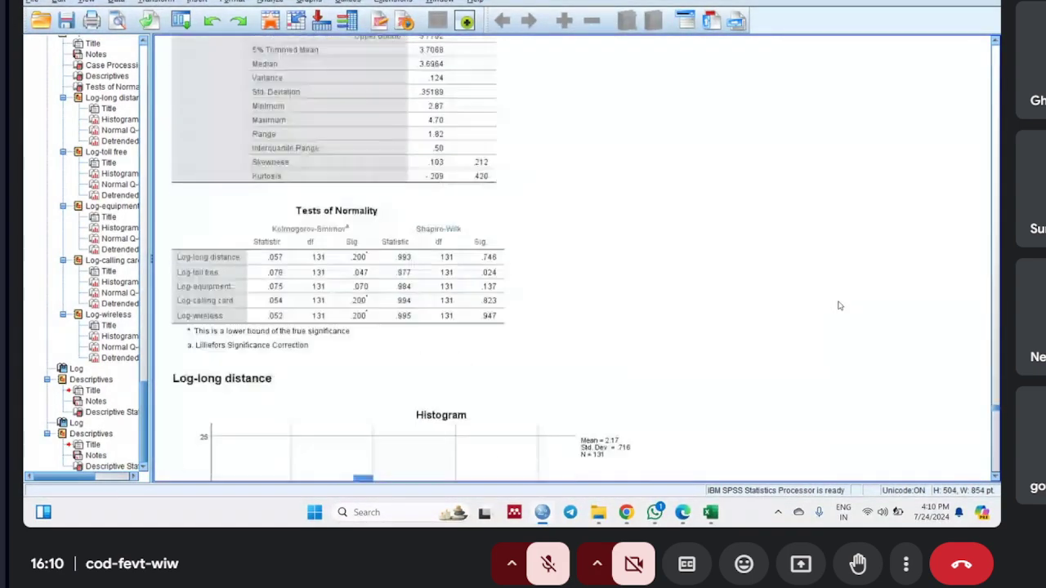
scroll(837, 306, "up", 3)
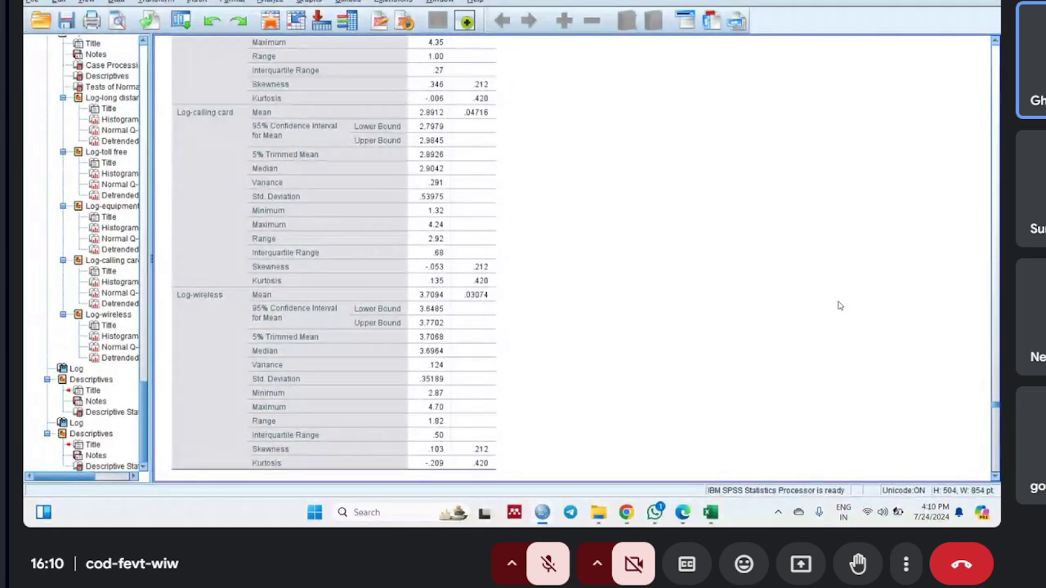
scroll(837, 305, "up", 1)
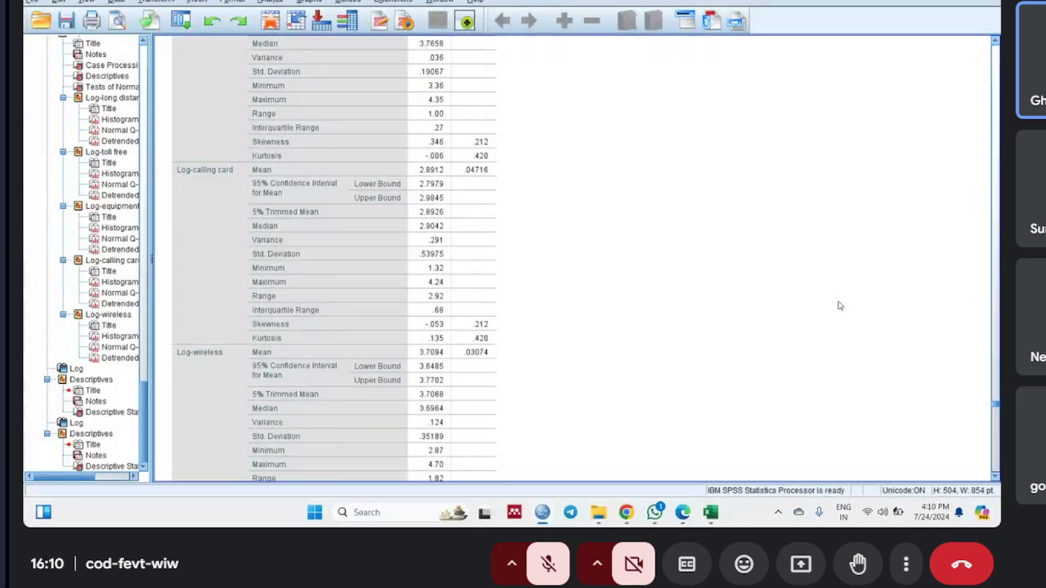
scroll(838, 305, "down", 1)
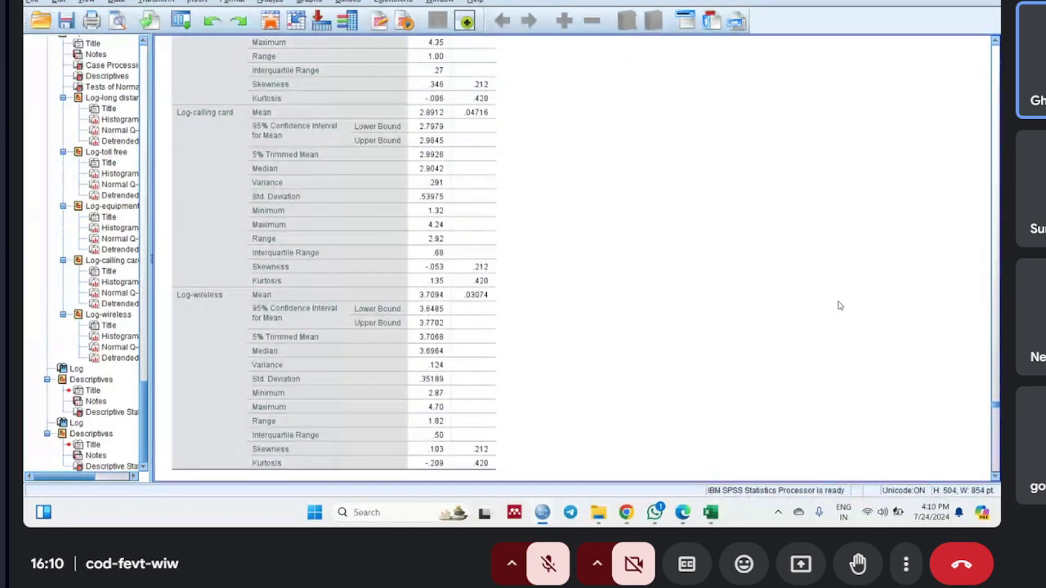
scroll(858, 295, "up", 3)
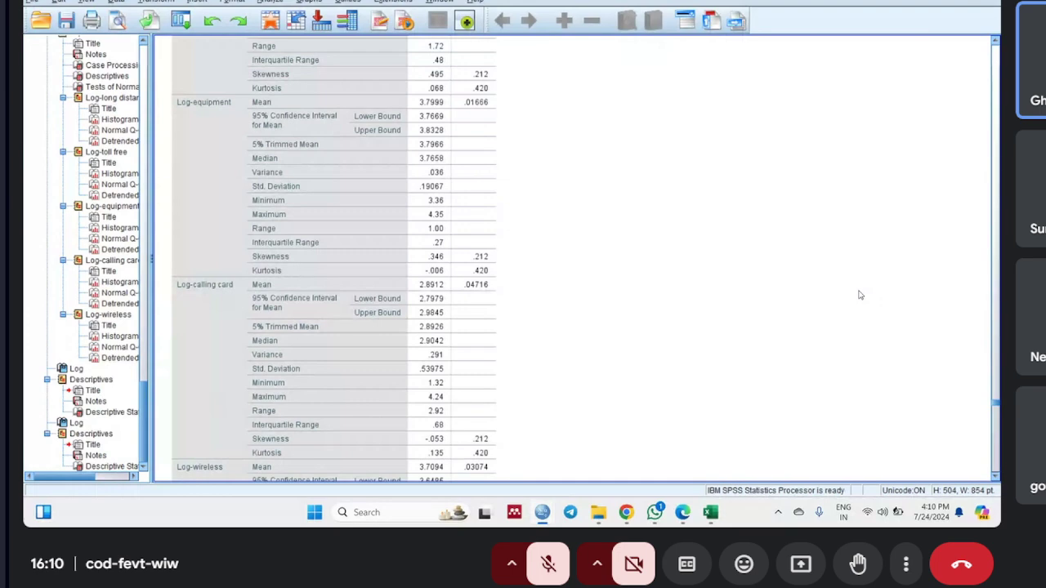
scroll(858, 295, "up", 5)
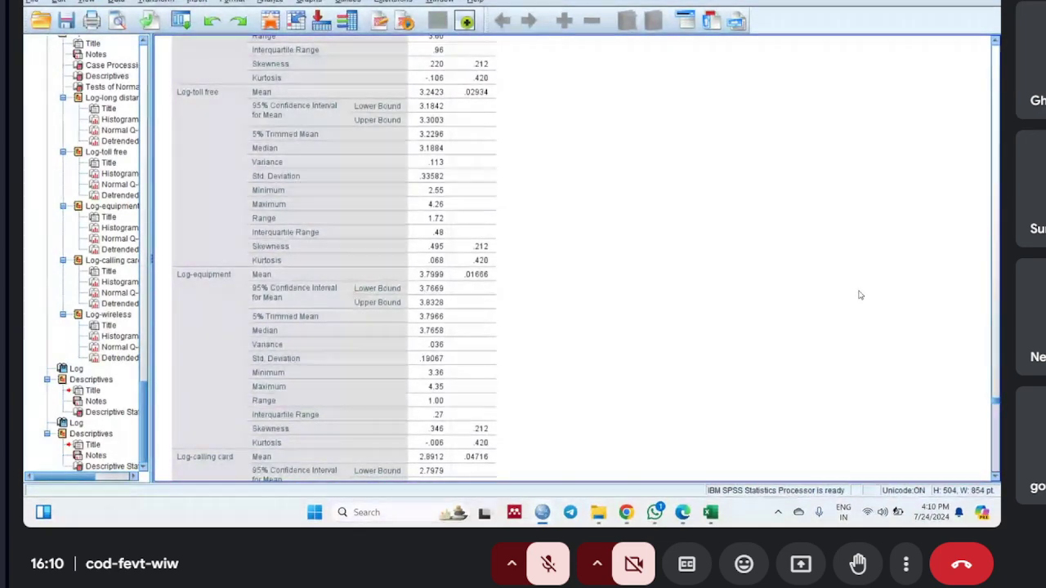
scroll(858, 295, "up", 5)
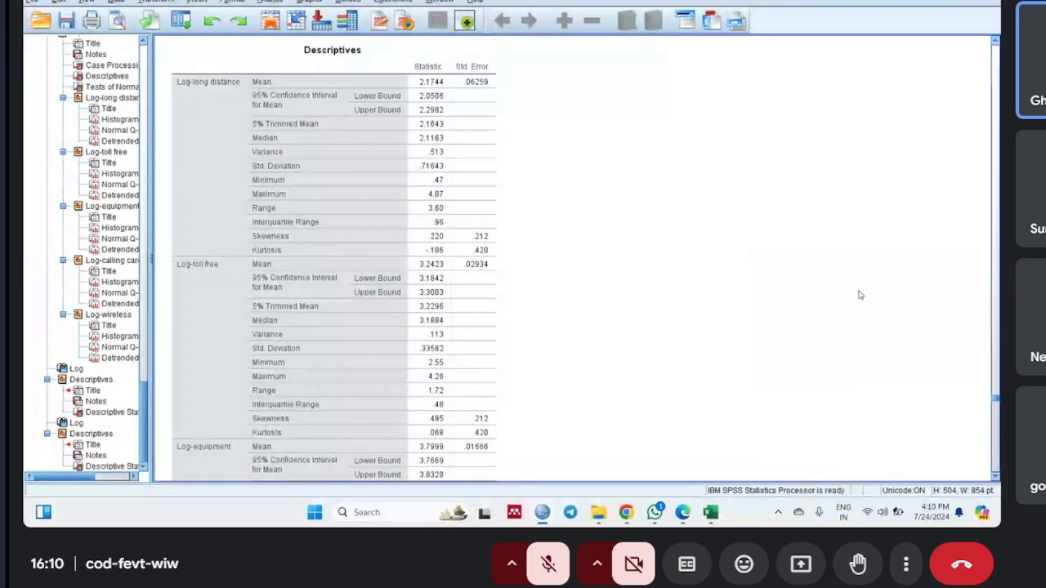
- Open Descriptives for the telco-Jio.sav data and reset its settings to clear the Zscore variables
mouse_move(542, 513)
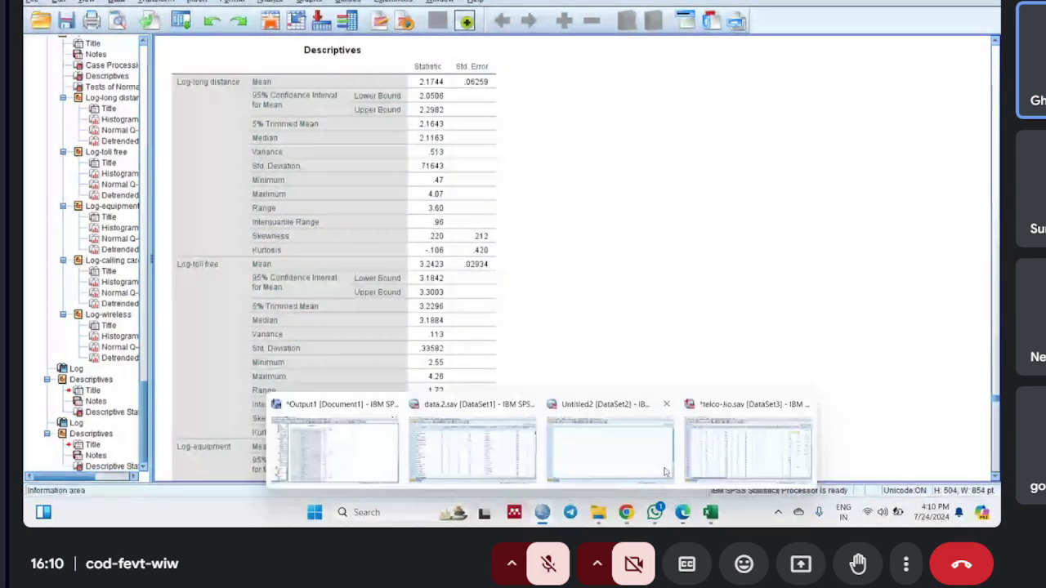
left_click(752, 455)
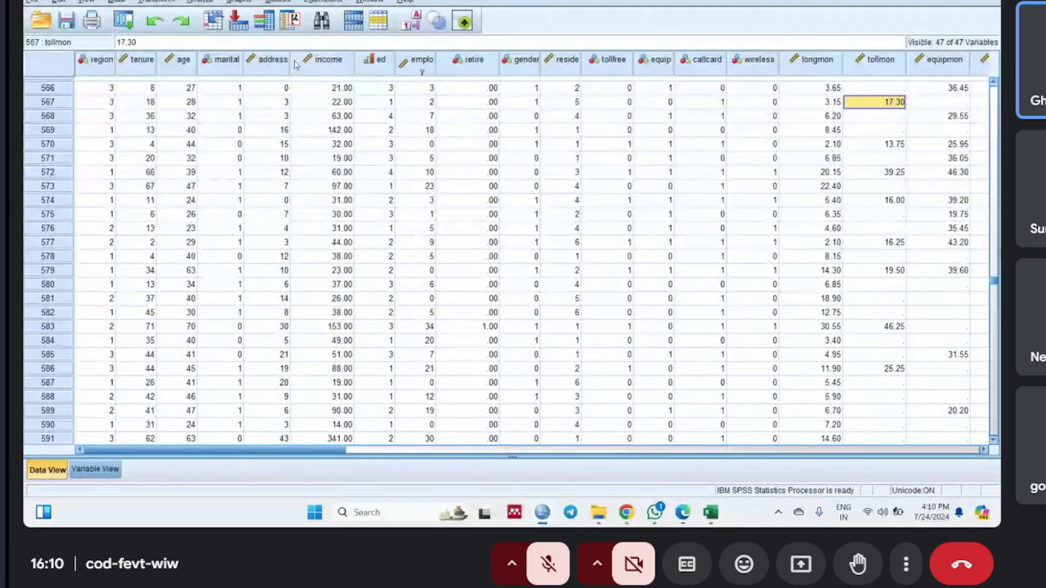
left_click(200, 1)
mouse_move(239, 30)
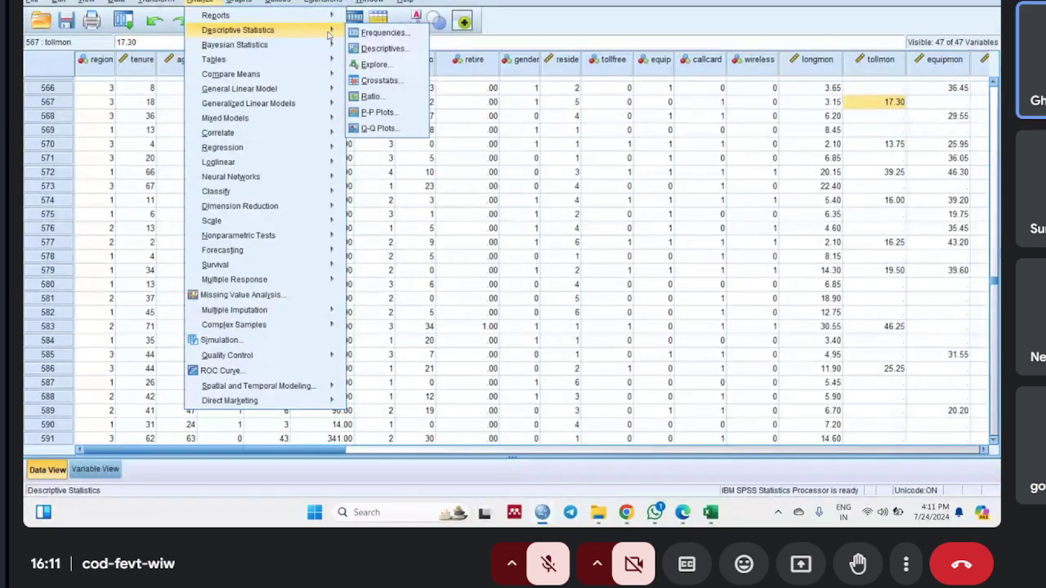
left_click(377, 49)
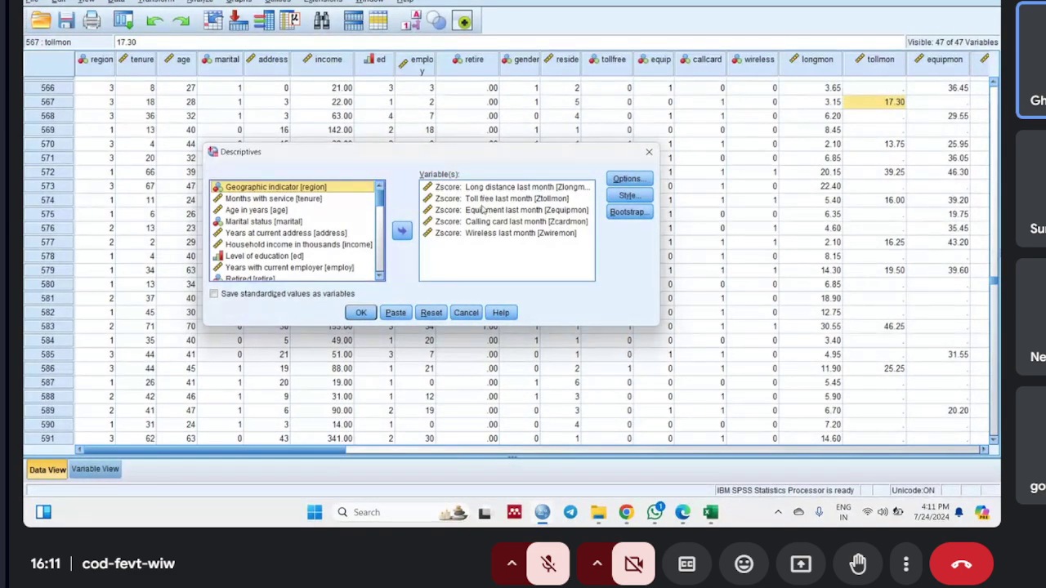
left_click(484, 234)
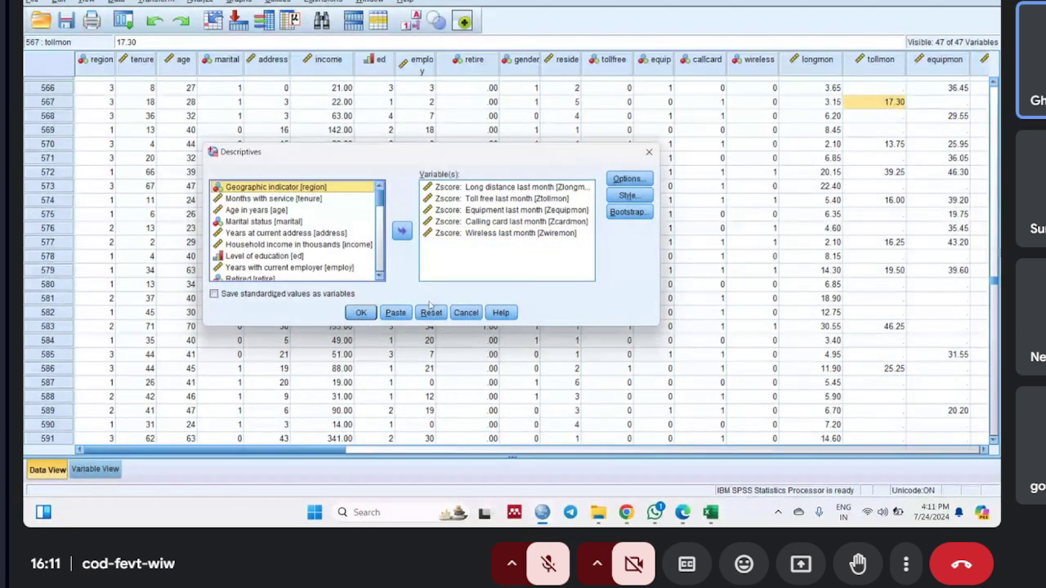
left_click(431, 313)
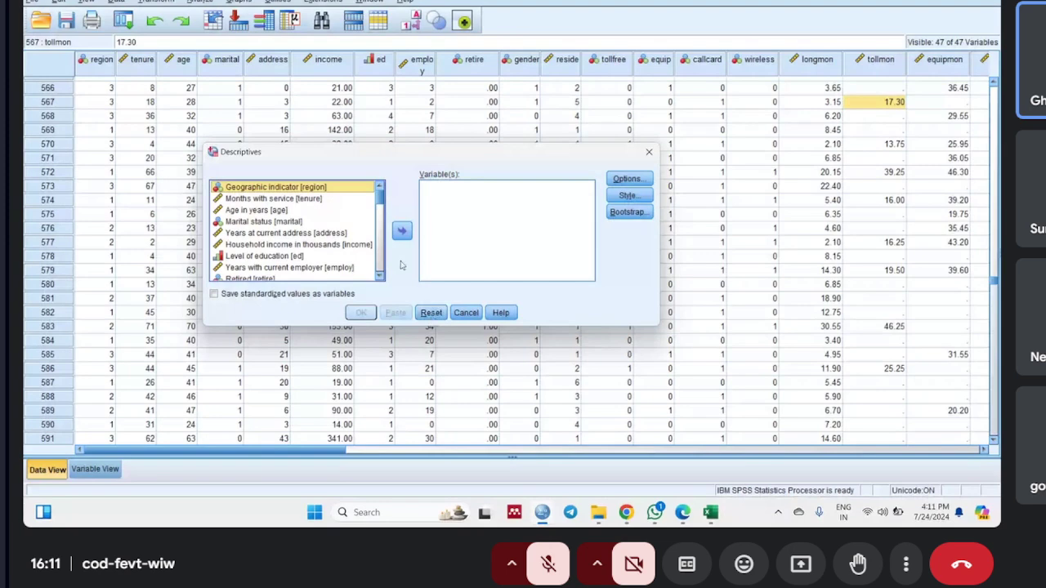
- Choose the five log variables for Descriptives: long distance, toll free, equipment, calling card and wireless
scroll(378, 212, "down", 10)
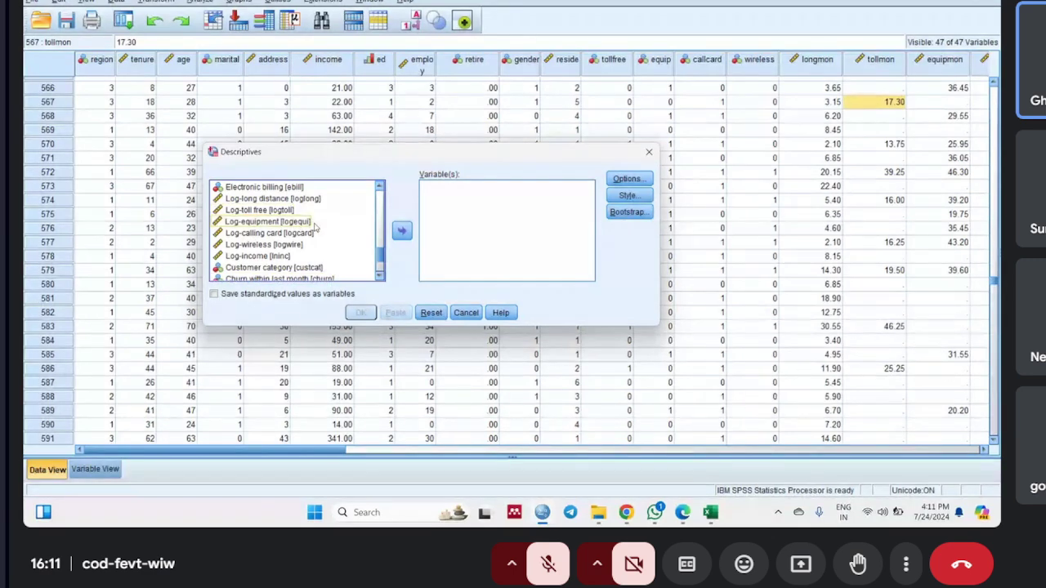
left_click(294, 210)
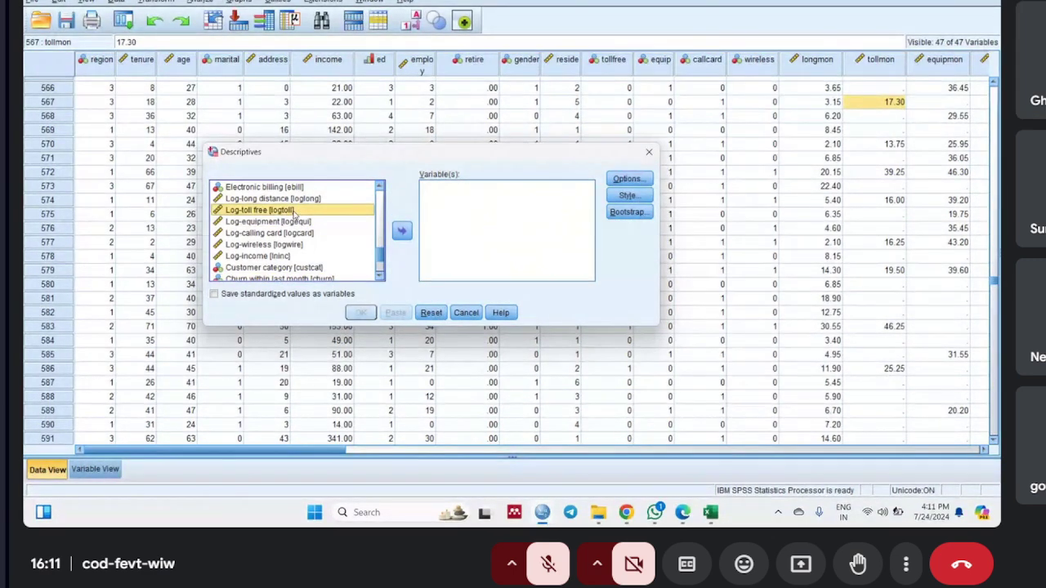
left_click(290, 221, "ctrl")
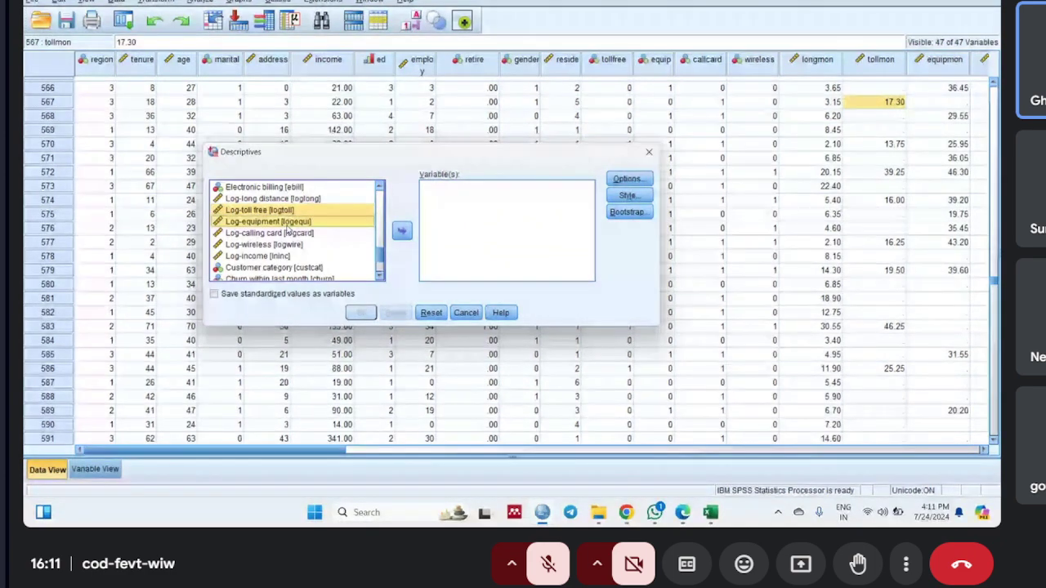
left_click(286, 234, "ctrl")
left_click(286, 246, "ctrl")
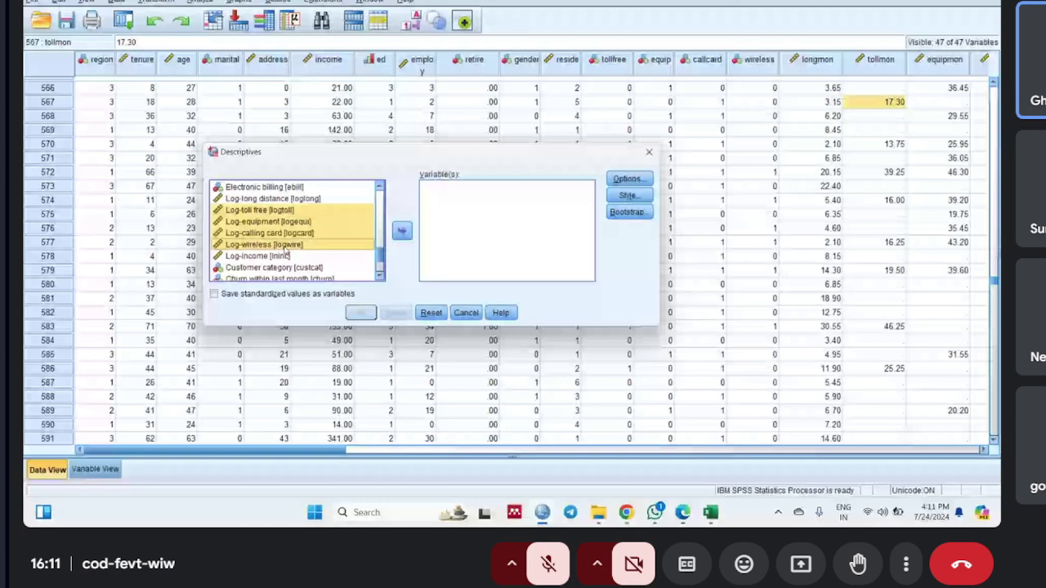
left_click(290, 199, "ctrl")
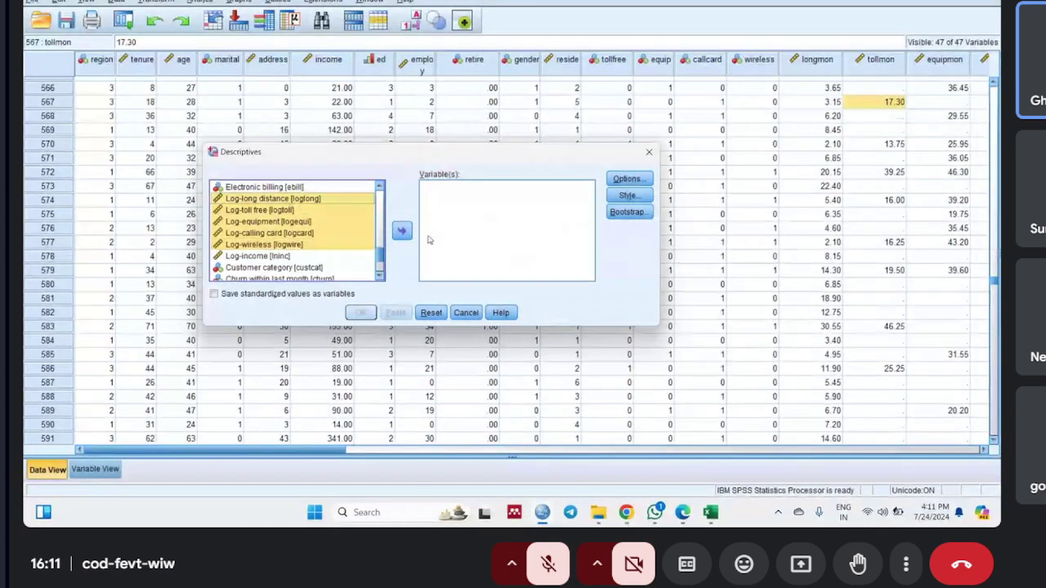
left_click(401, 233)
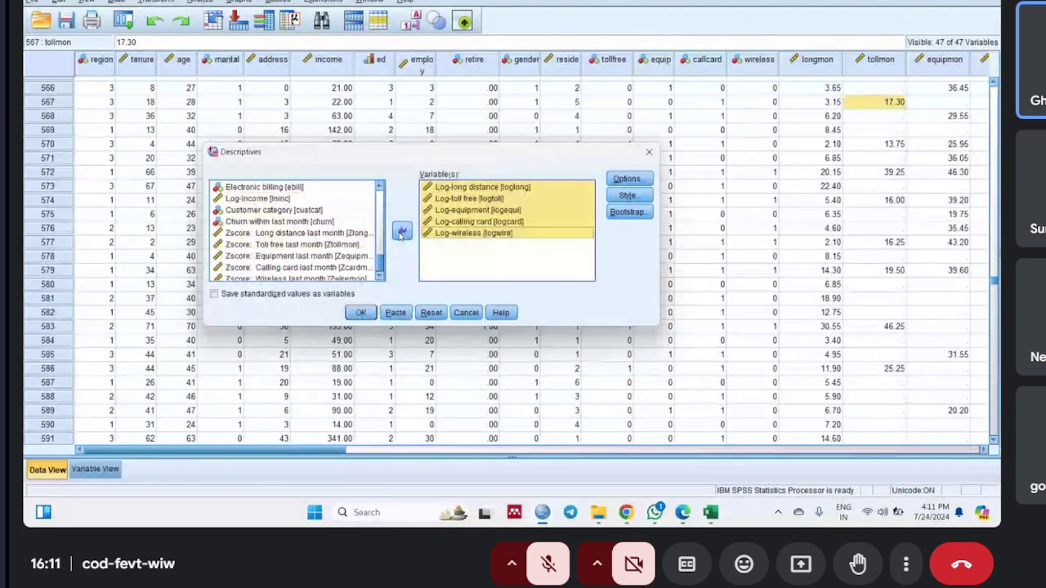
- Run Descriptives with only the mean, turning off standard deviation, minimum and maximum
left_click(640, 178)
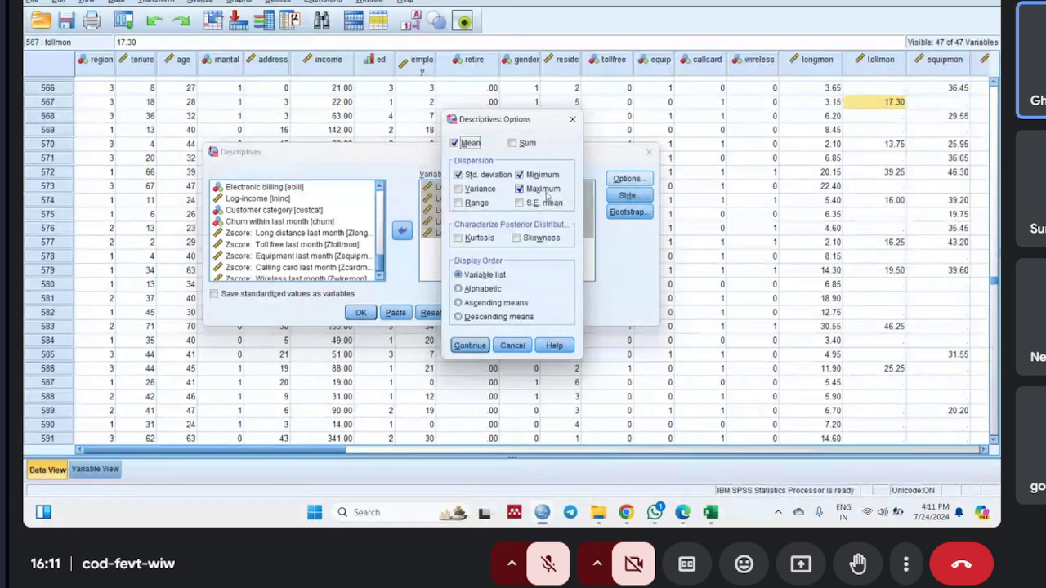
left_click(489, 175)
left_click(519, 175)
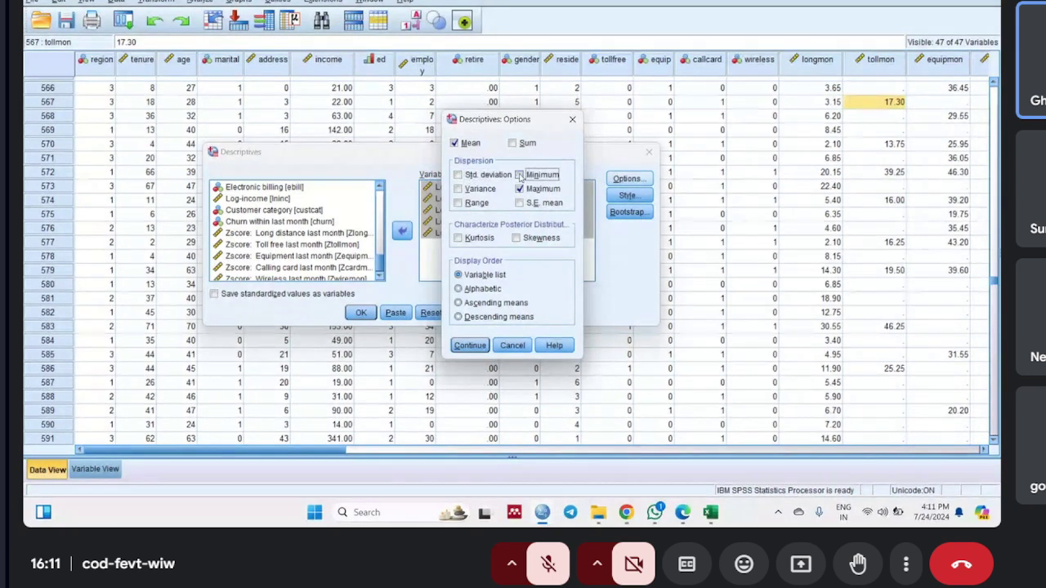
left_click(520, 189)
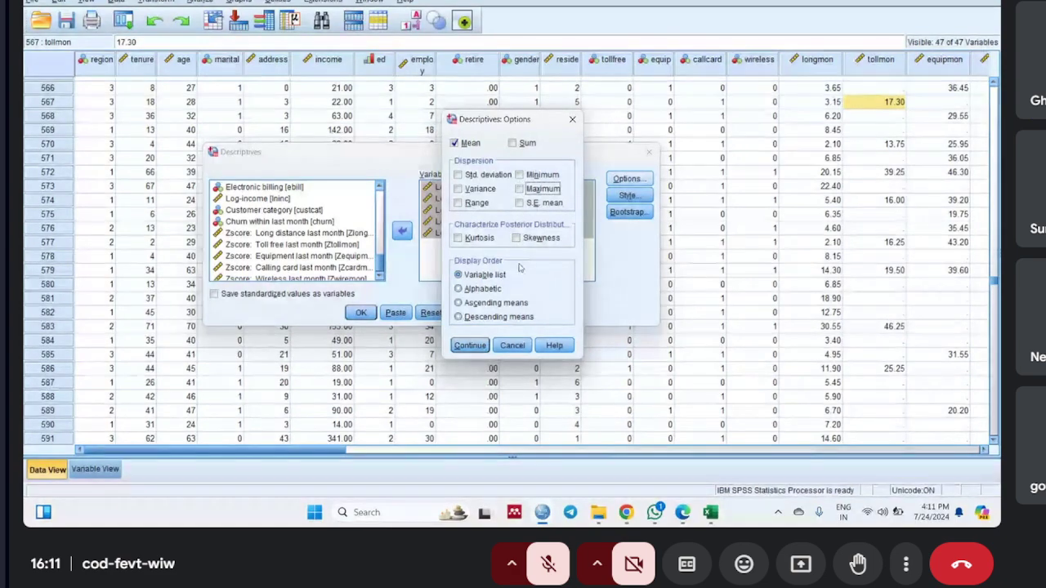
left_click(469, 345)
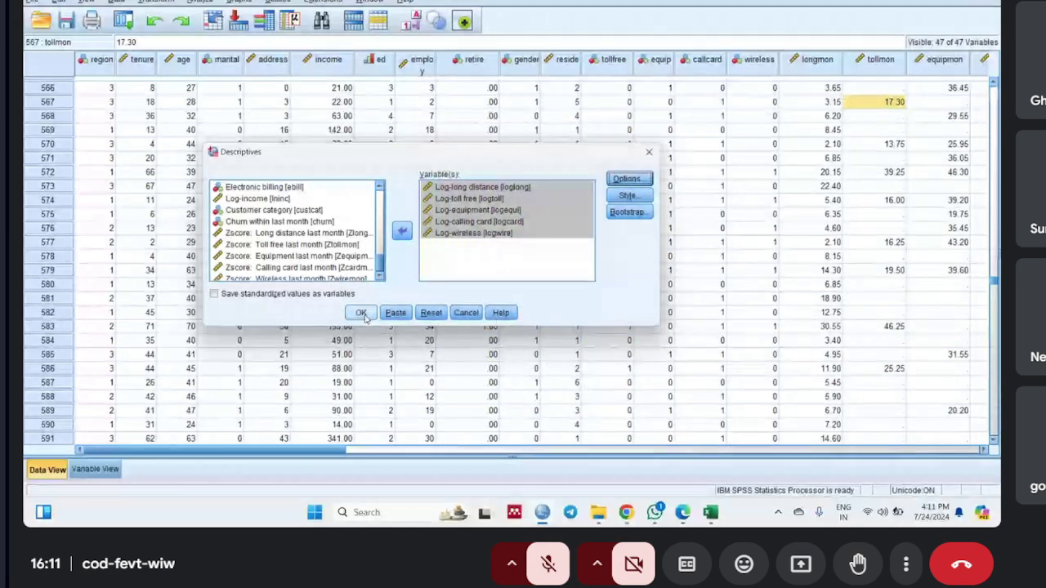
left_click(362, 314)
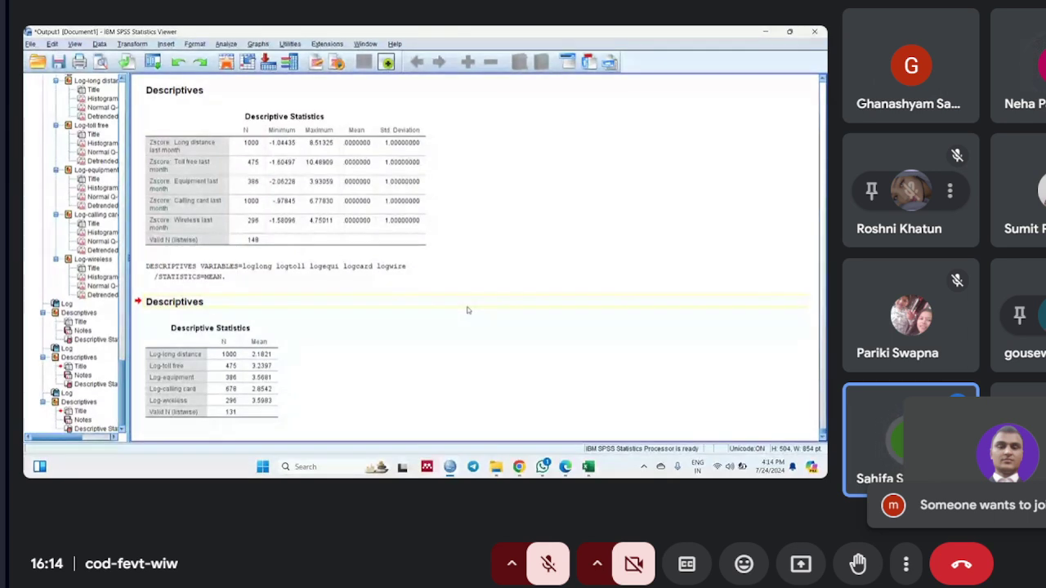
key("XF86AudioRaiseVolume")
key("XF86AudioRaiseVolume")
key("XF86AudioRaiseVolume")
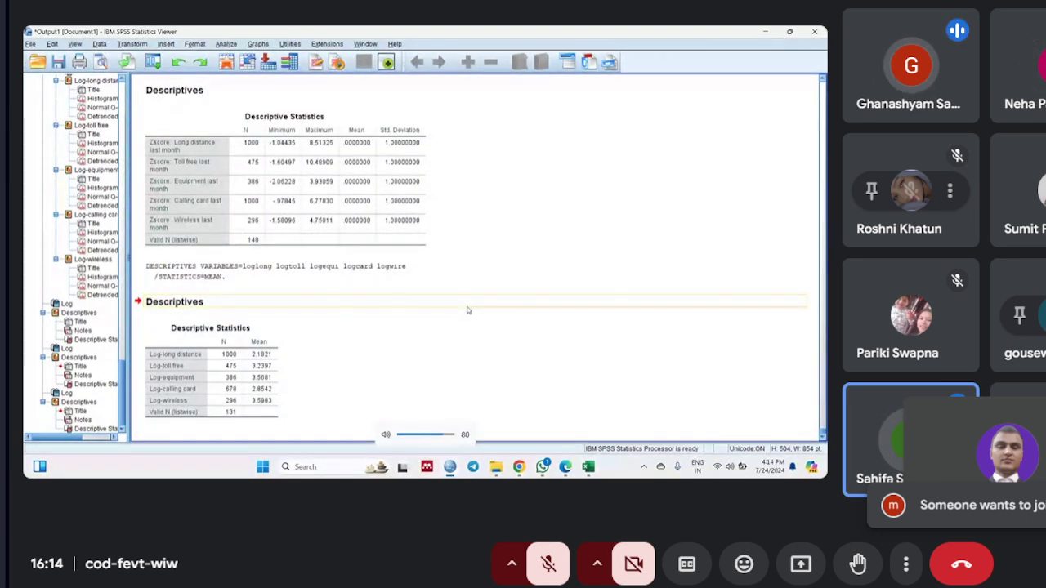
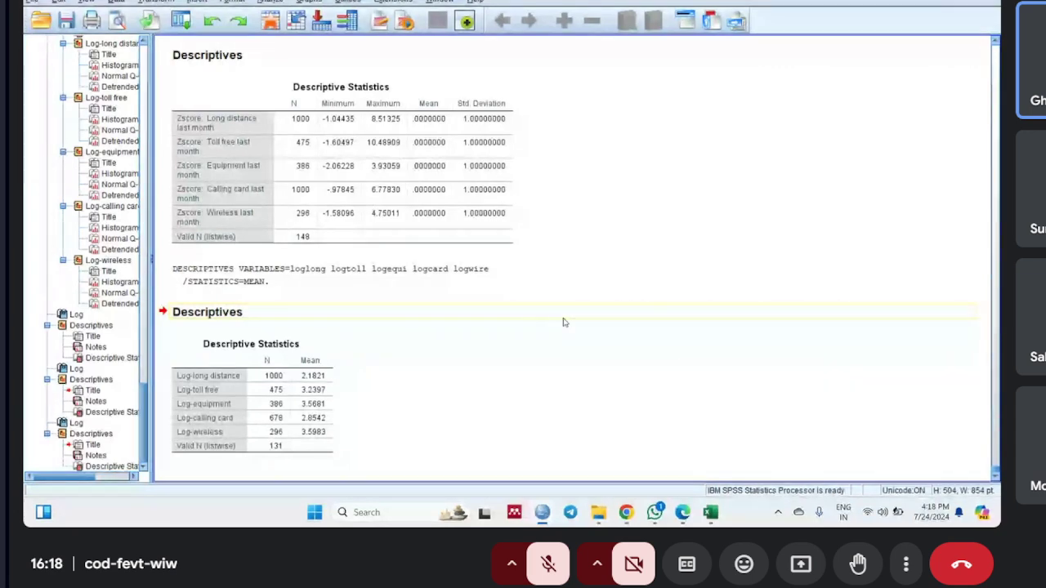
- Open Explore for the telco-Jio.sav data and review its statistics and missing-values options for the log variables
mouse_move(542, 513)
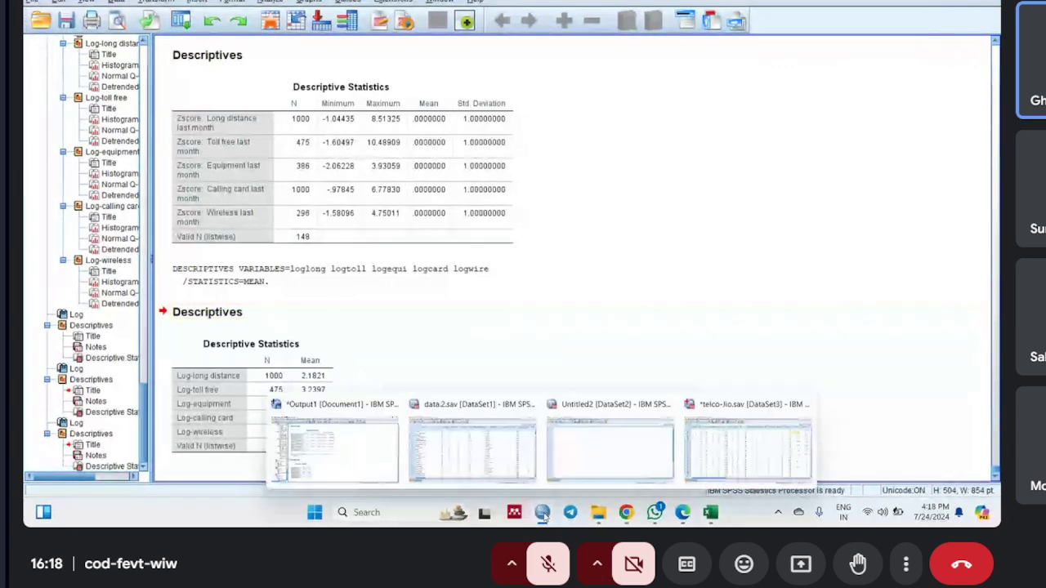
left_click(707, 463)
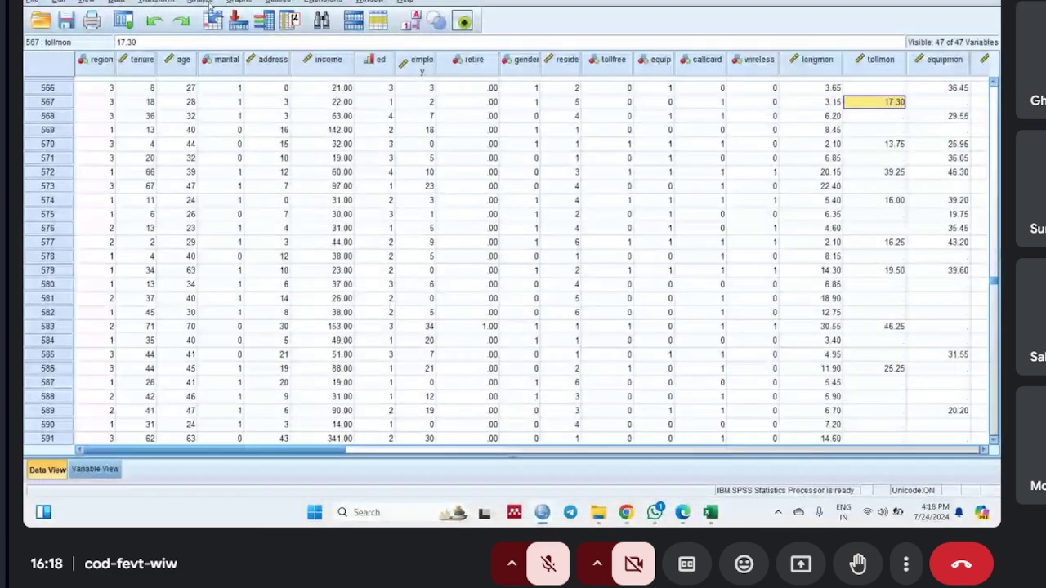
left_click(201, 2)
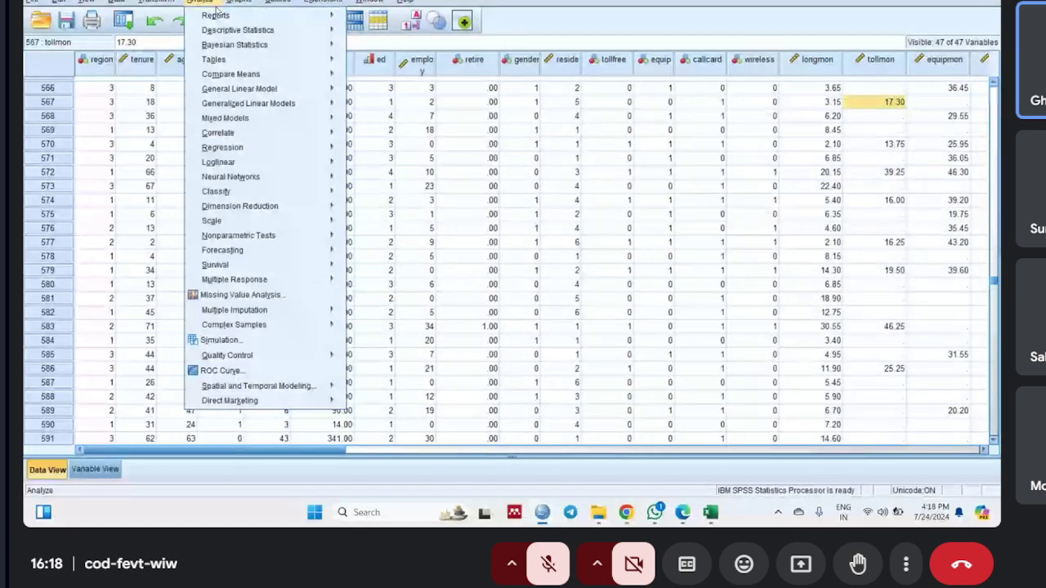
mouse_move(321, 31)
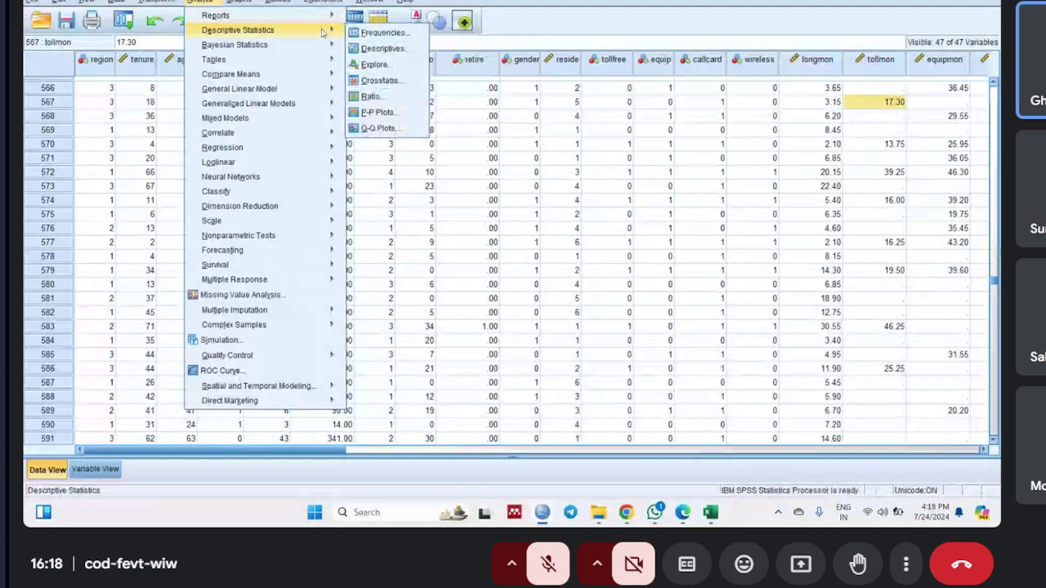
left_click(373, 64)
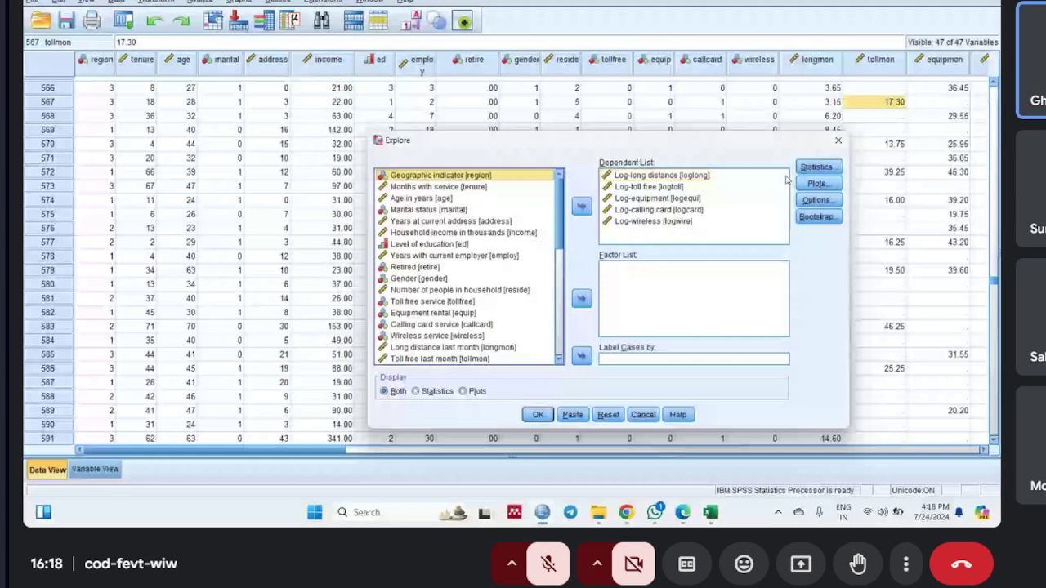
left_click(815, 166)
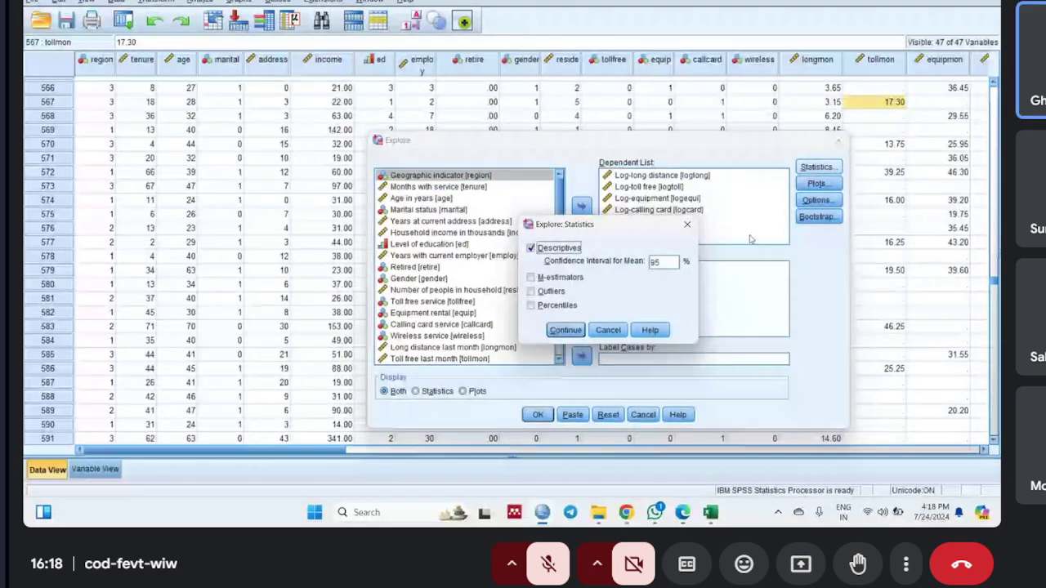
left_click(566, 329)
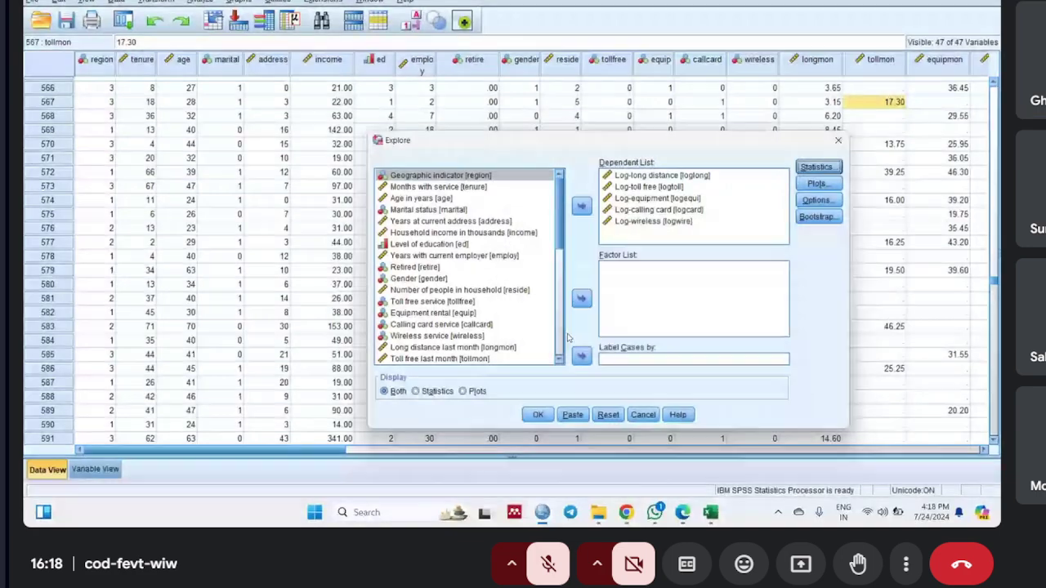
left_click(782, 199)
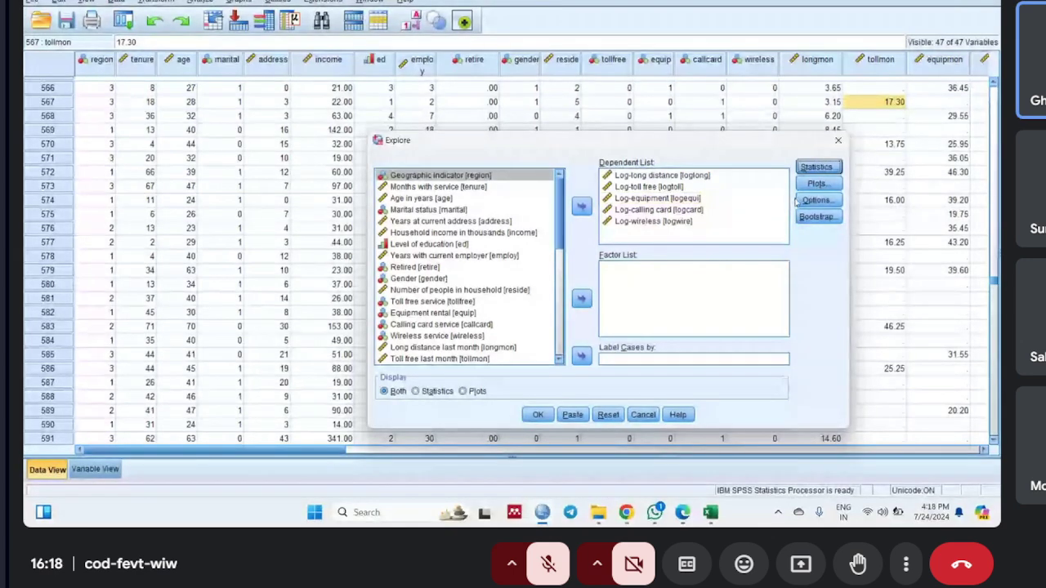
left_click(807, 200)
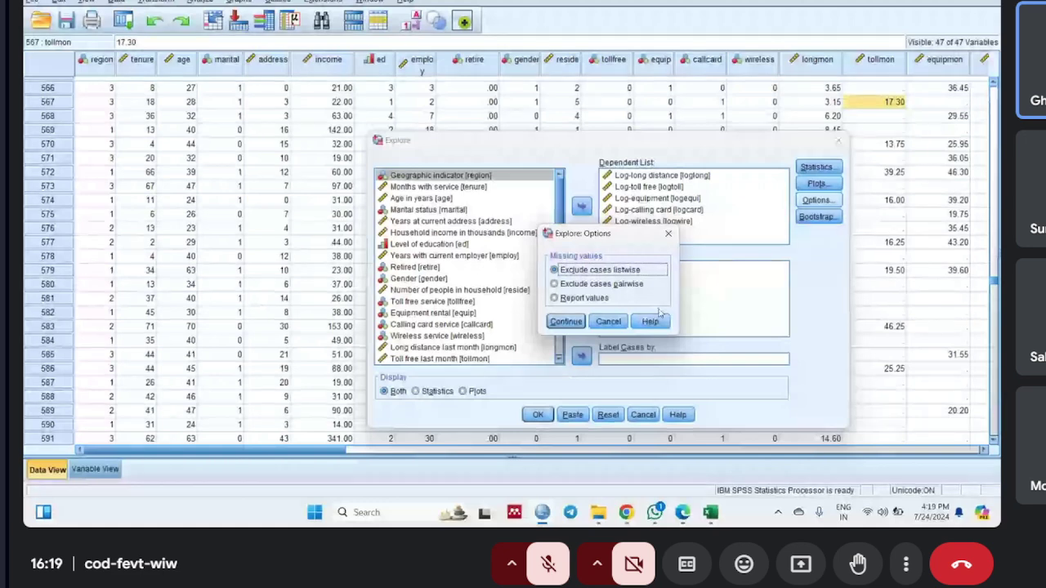
key("Escape")
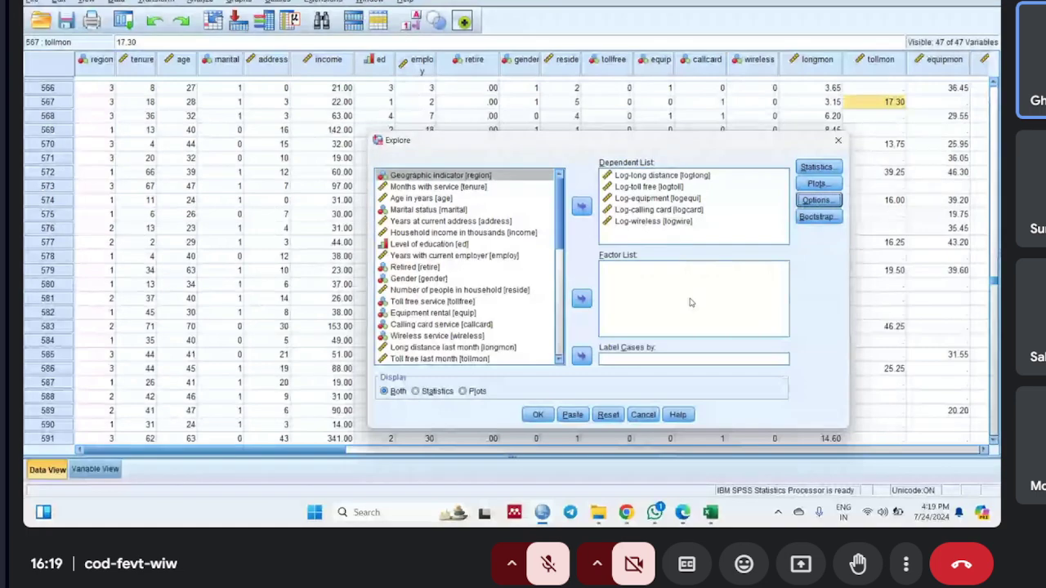
- Recheck the Explore statistics settings and review the boxplot, histogram and normality plot options
left_click(809, 167)
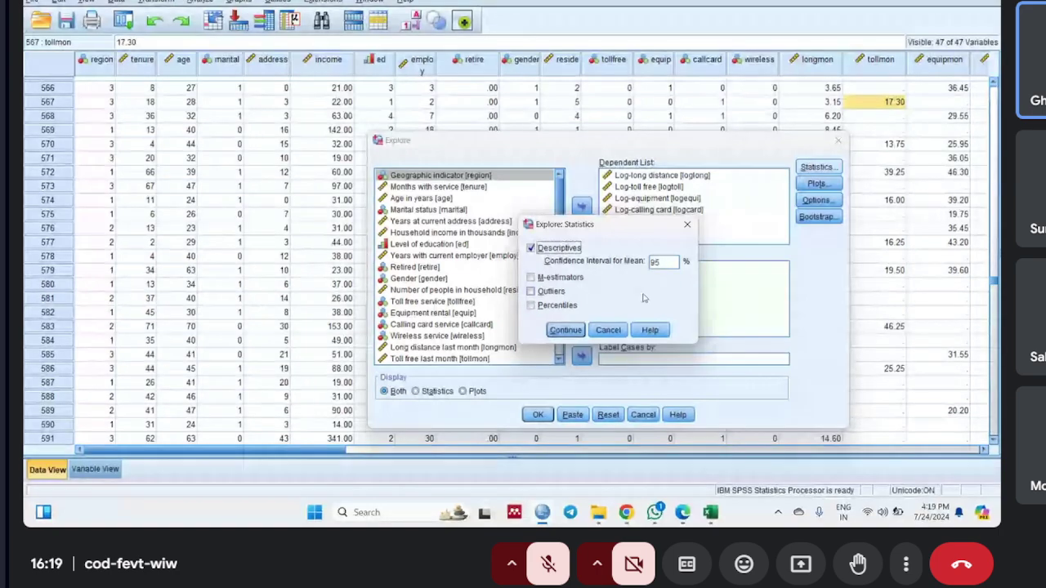
left_click(687, 224)
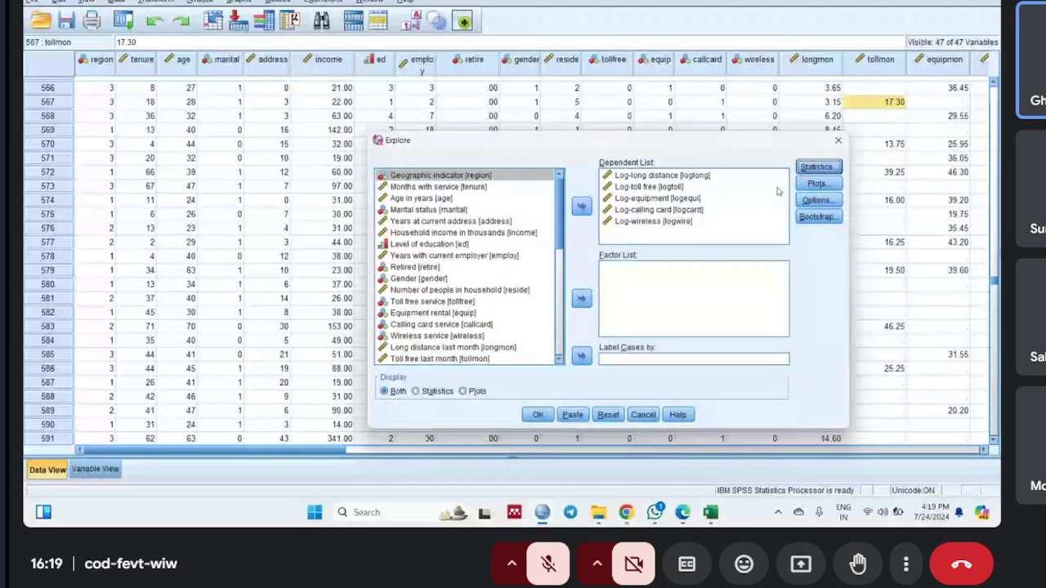
left_click(816, 183)
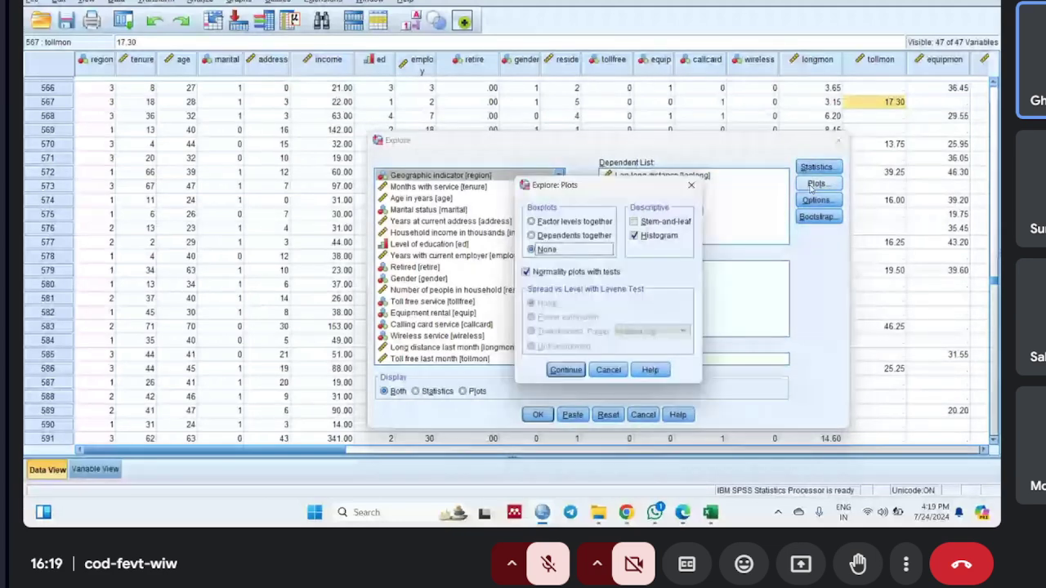
left_click(691, 186)
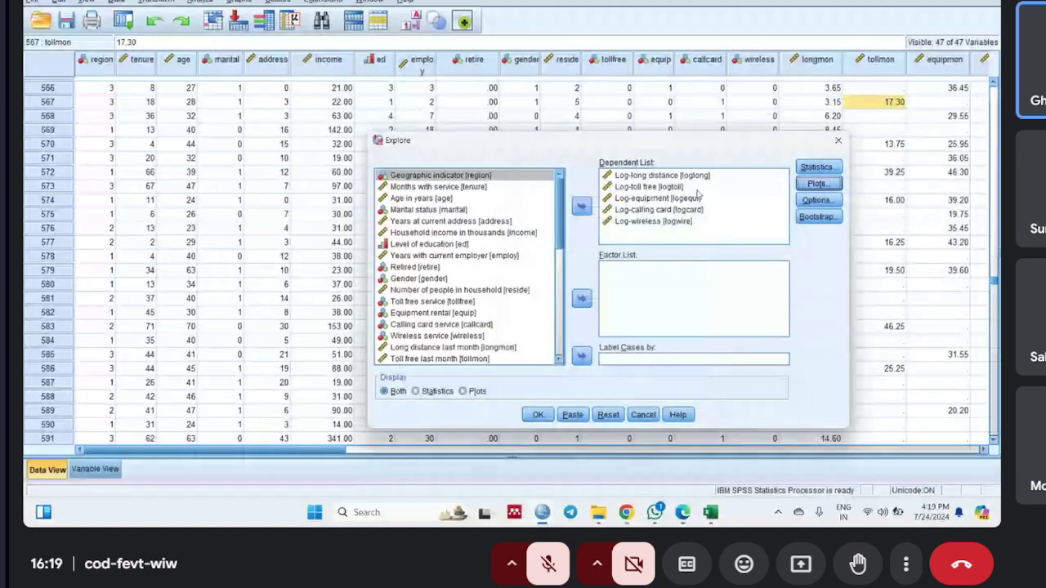
left_click(809, 185)
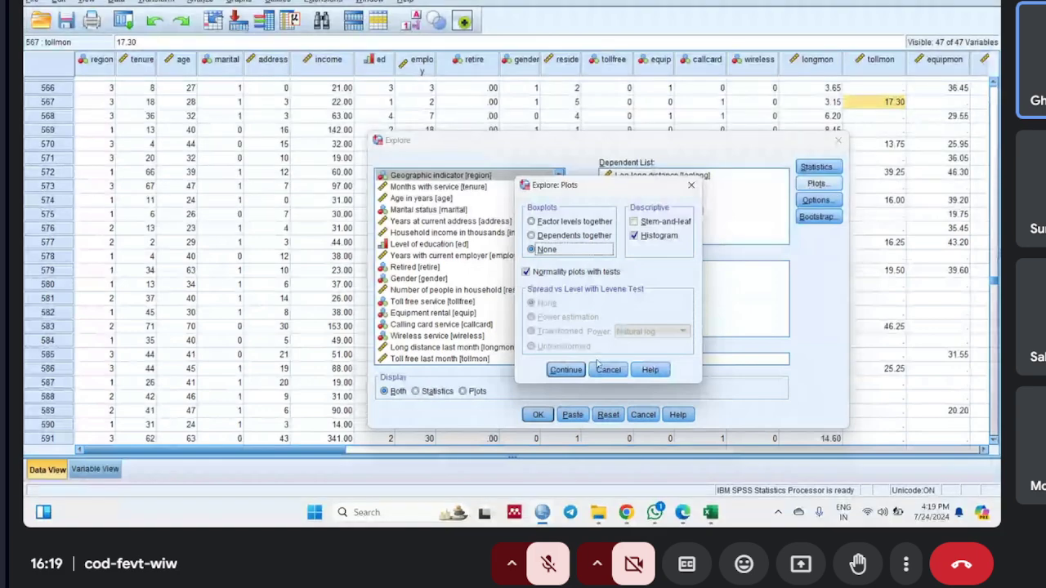
left_click(565, 369)
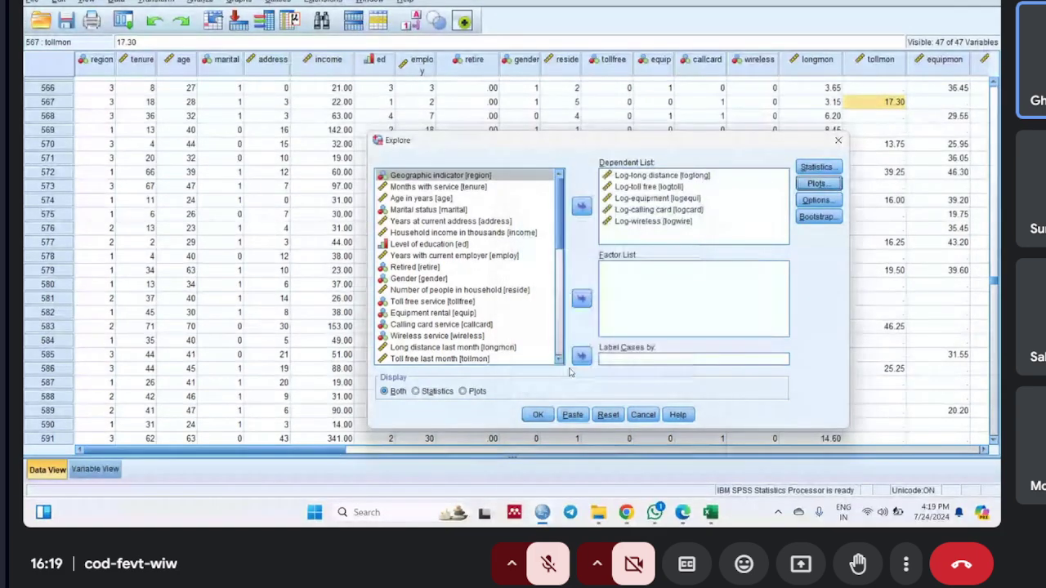
- Run Explore on the five log variables and review the output from the case processing summary to the Tests of Normality table
left_click(537, 415)
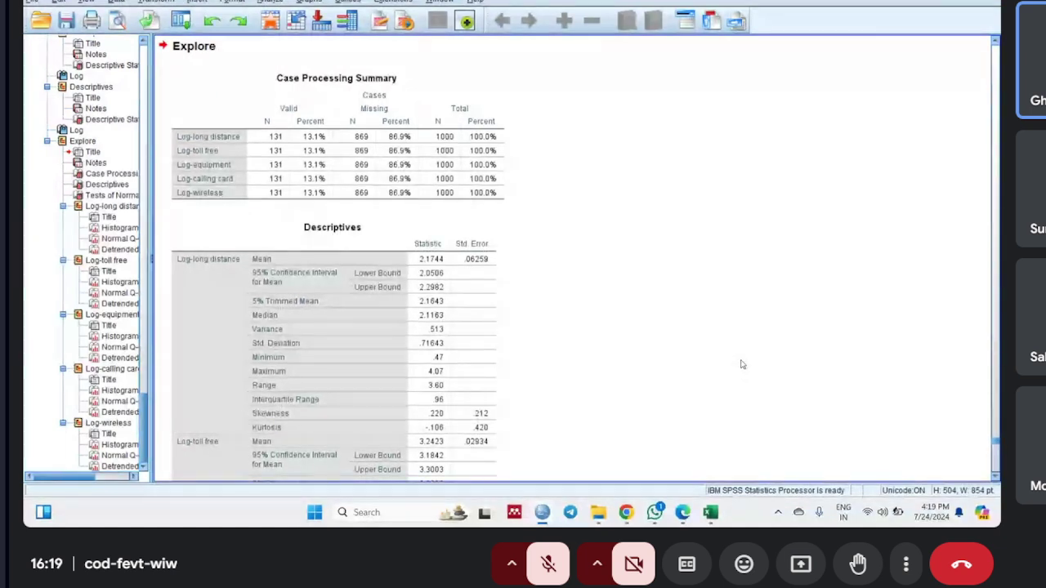
scroll(742, 366, "down", 1)
scroll(742, 365, "down", 2)
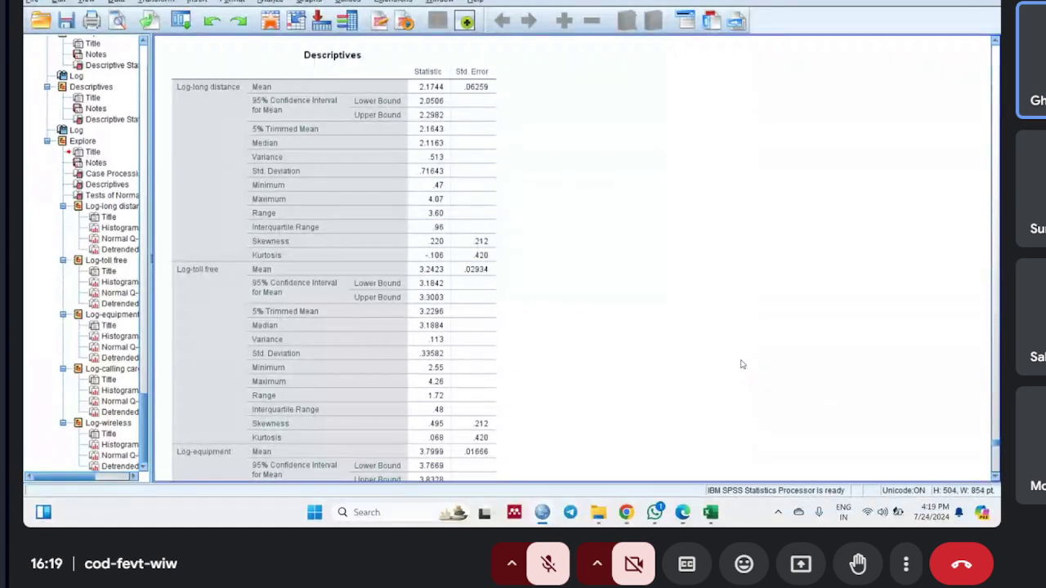
scroll(742, 364, "down", 4)
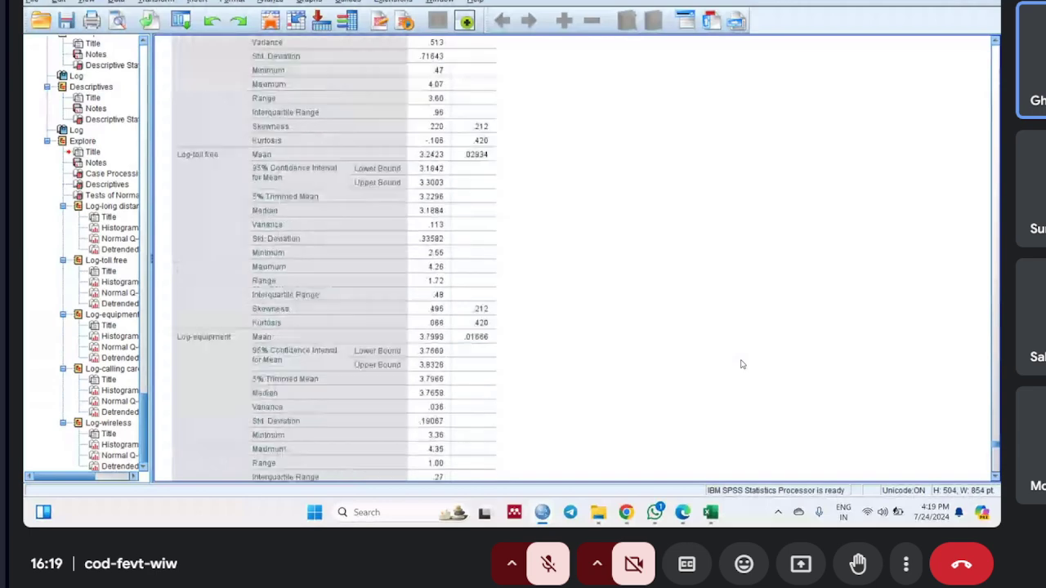
scroll(742, 364, "down", 6)
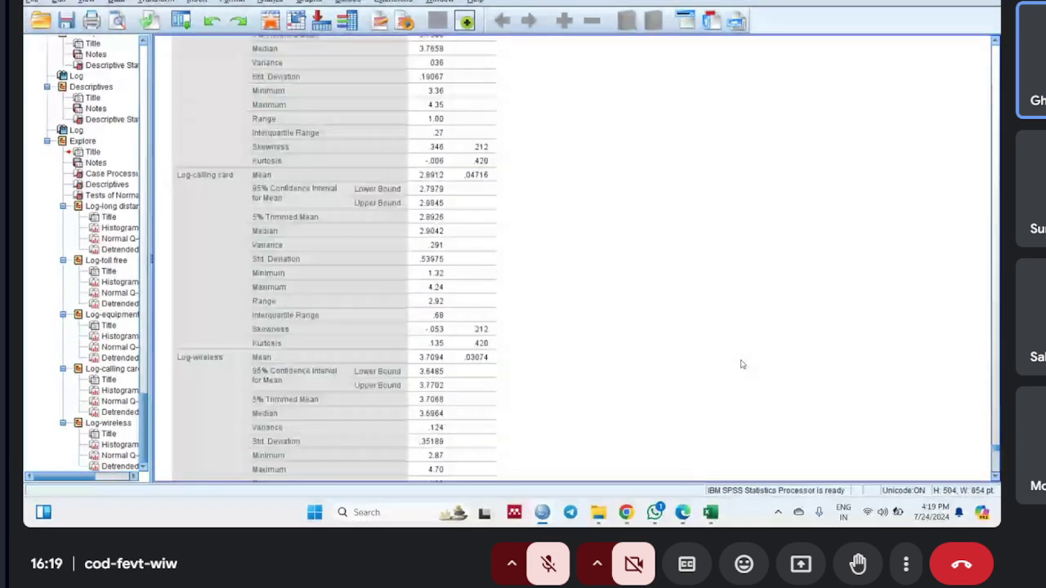
scroll(742, 365, "down", 7)
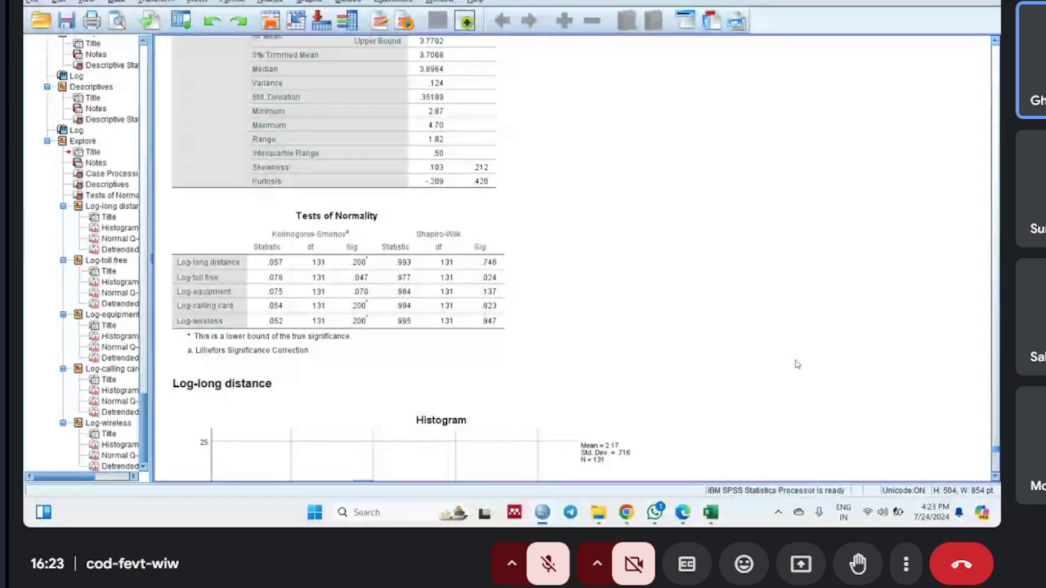
- Recheck the Explore descriptives for each log variable, then examine the normality tests and the Log-long distance histogram and Q-Q plots
scroll(796, 365, "up", 6)
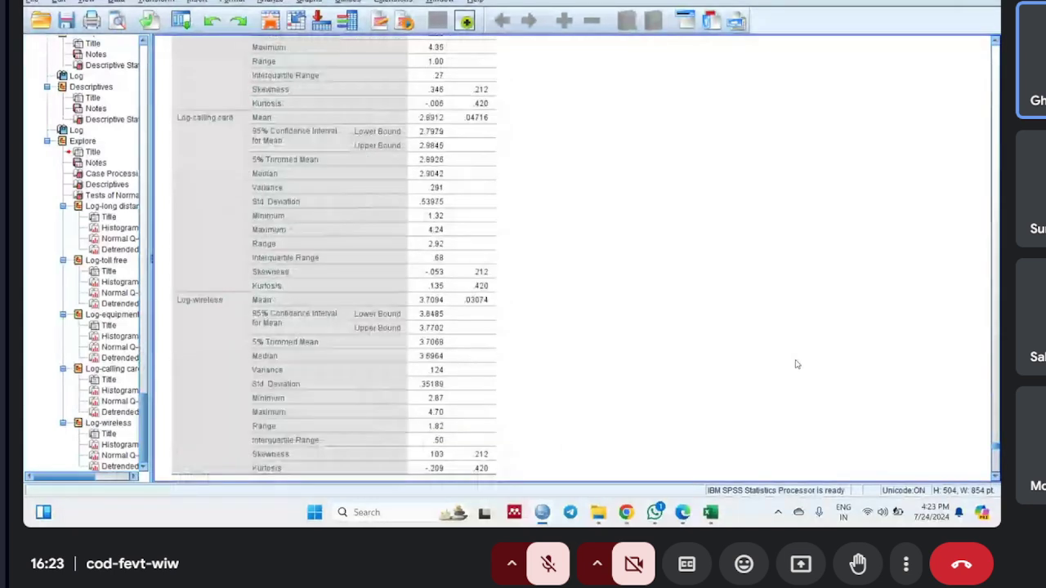
scroll(797, 365, "up", 7)
scroll(796, 365, "up", 1)
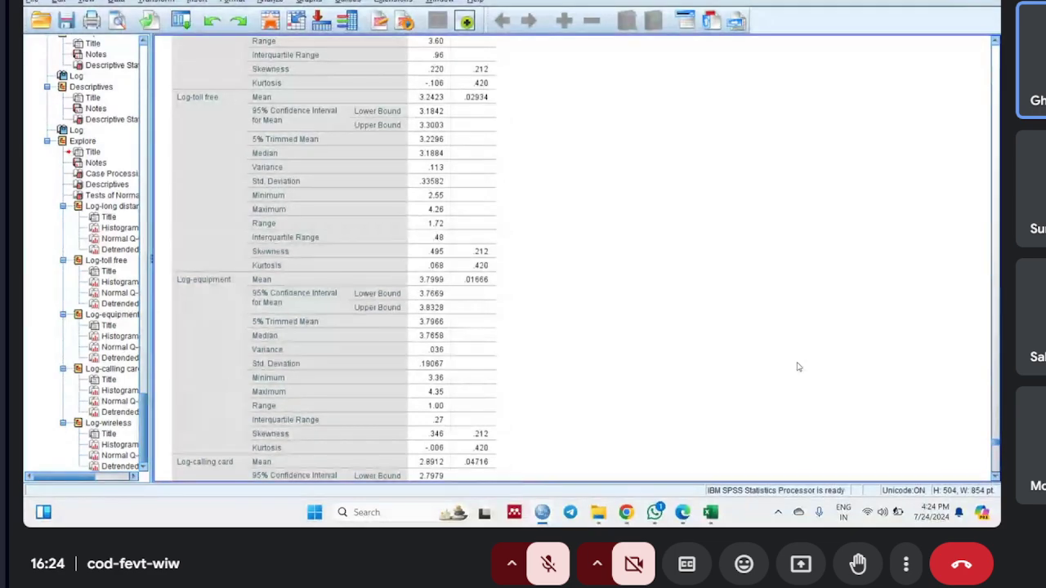
scroll(798, 367, "down", 8)
scroll(798, 367, "down", 5)
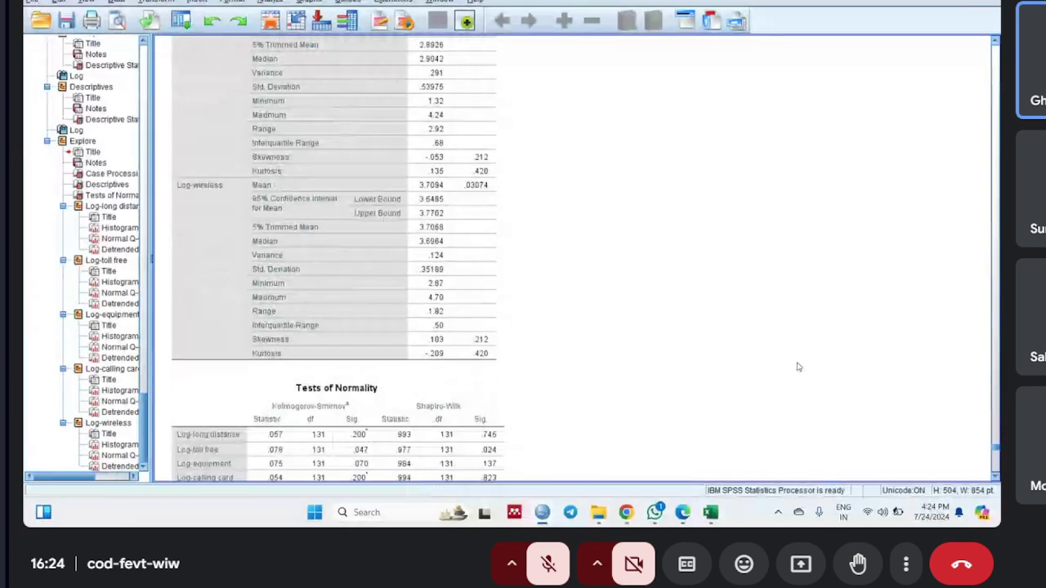
scroll(798, 367, "down", 6)
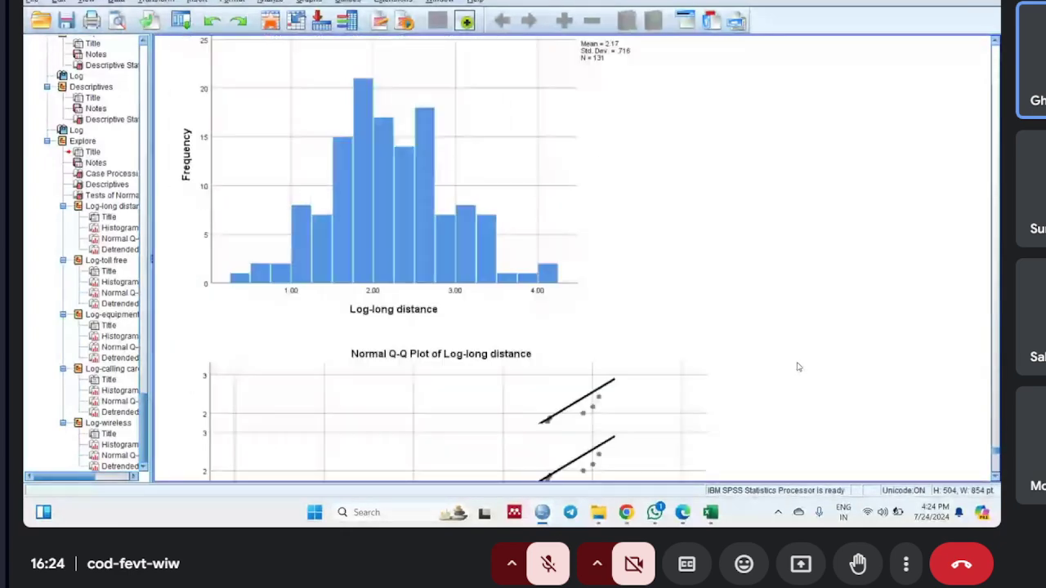
scroll(798, 367, "down", 3)
scroll(798, 367, "down", 8)
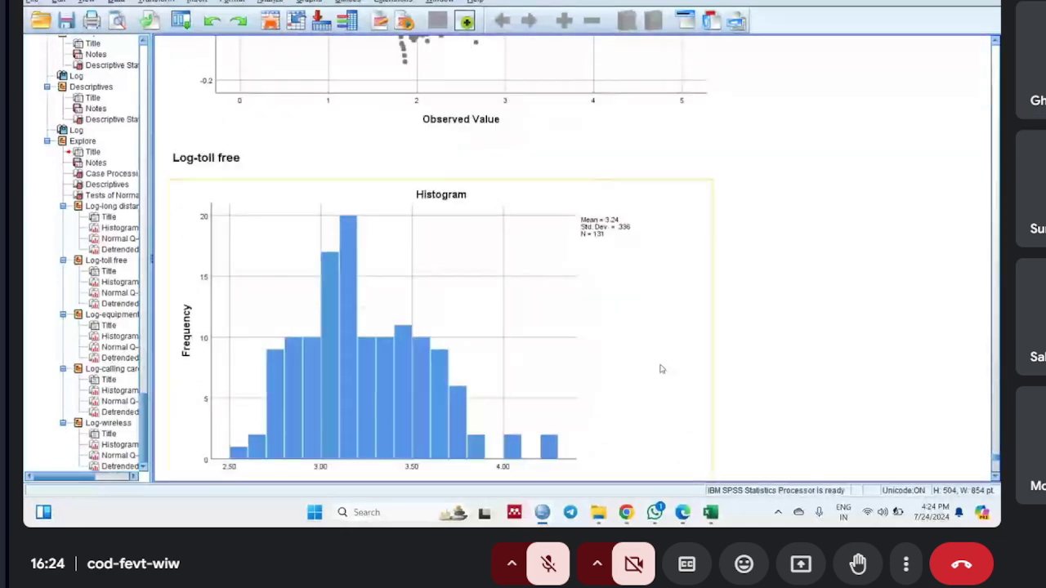
- Add a Normal distribution curve to the Log-toll free histogram and return to the output
left_click(613, 360)
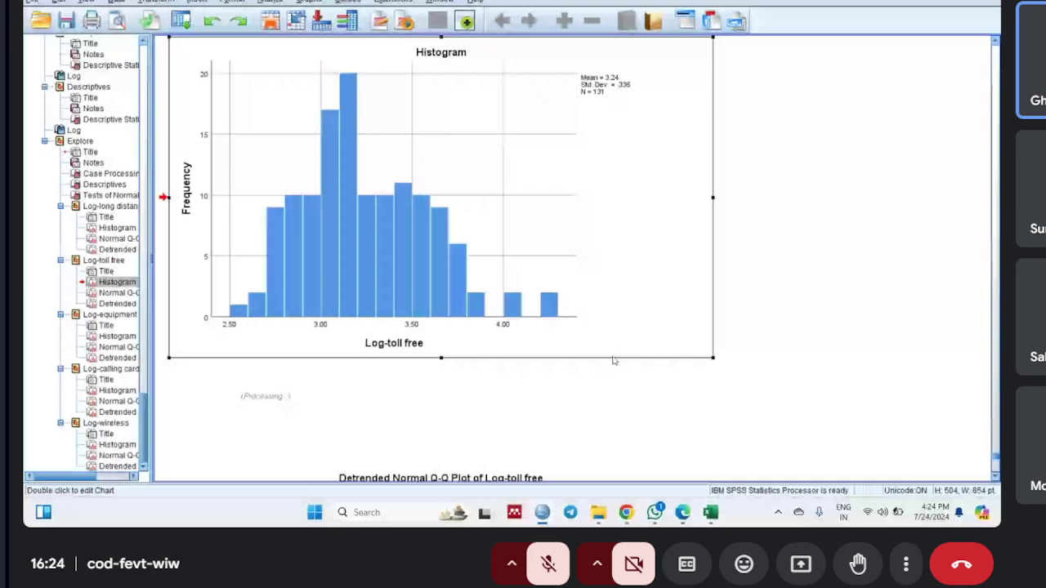
double_click(614, 360)
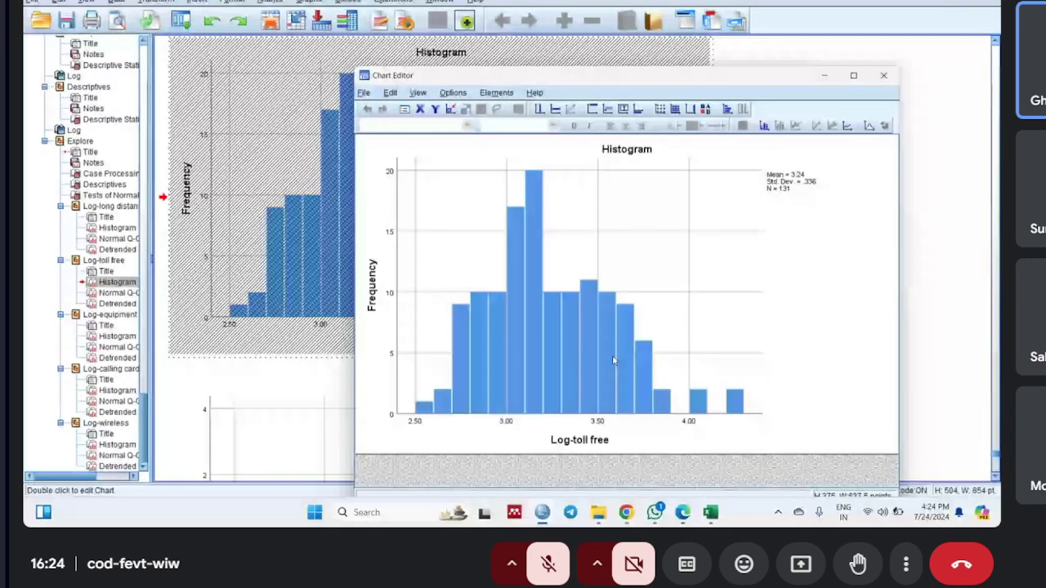
left_click(869, 128)
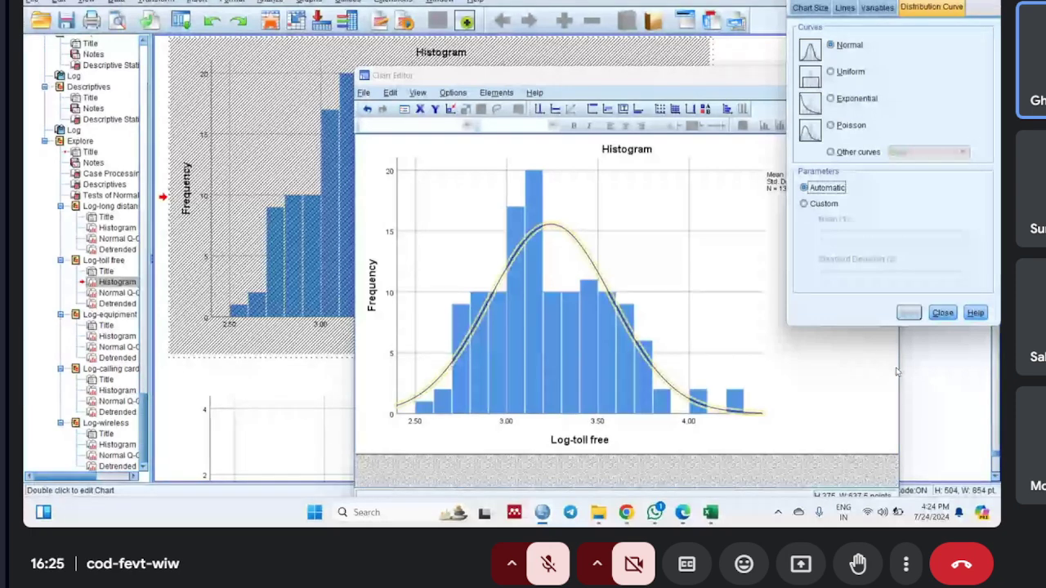
left_click(943, 313)
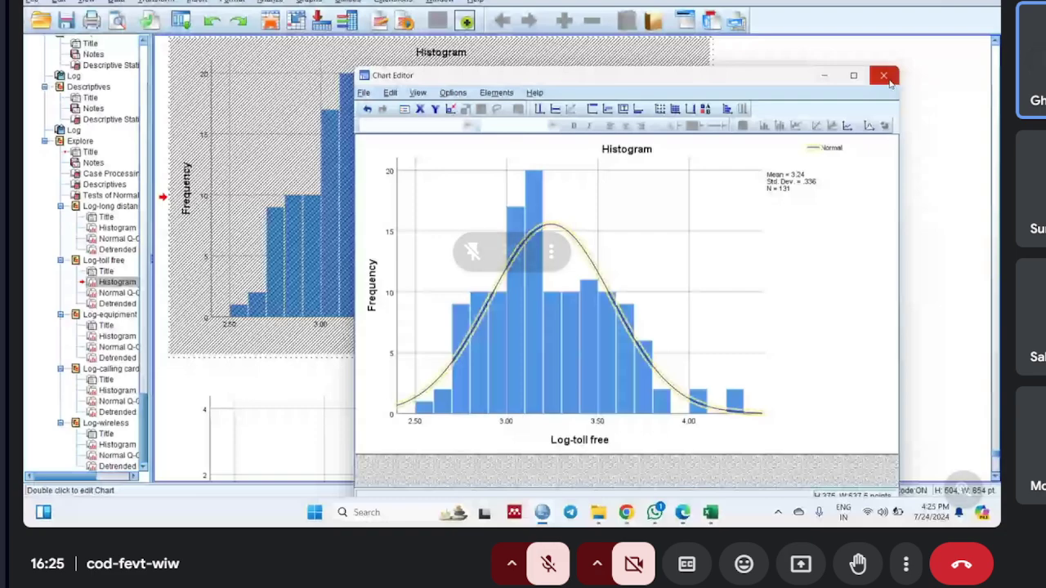
left_click(883, 76)
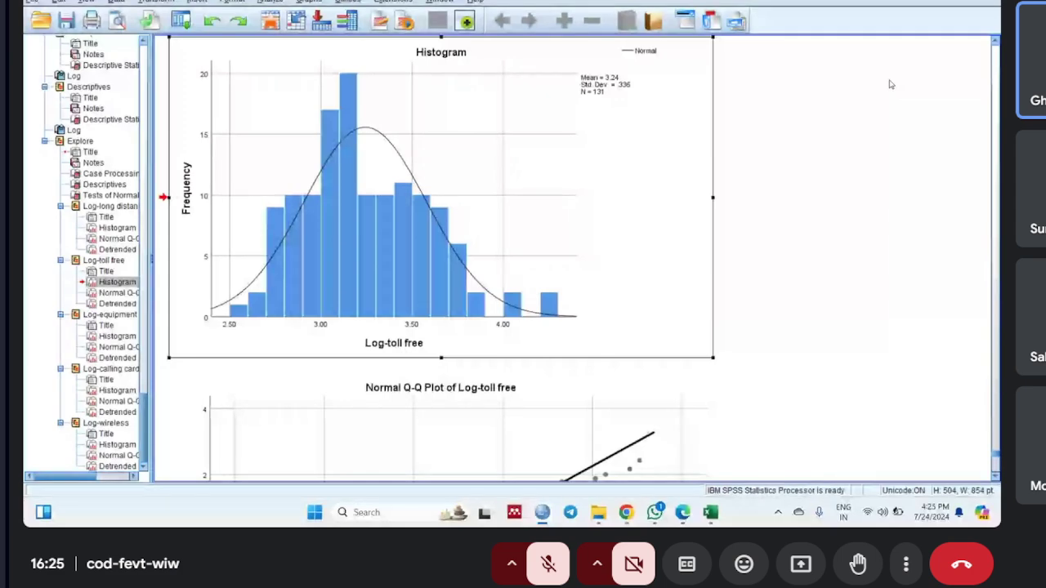
- Return to the Tests of Normality table and examine the Kolmogorov-Smirnov and Shapiro-Wilk results for the log variables
scroll(890, 84, "up", 10)
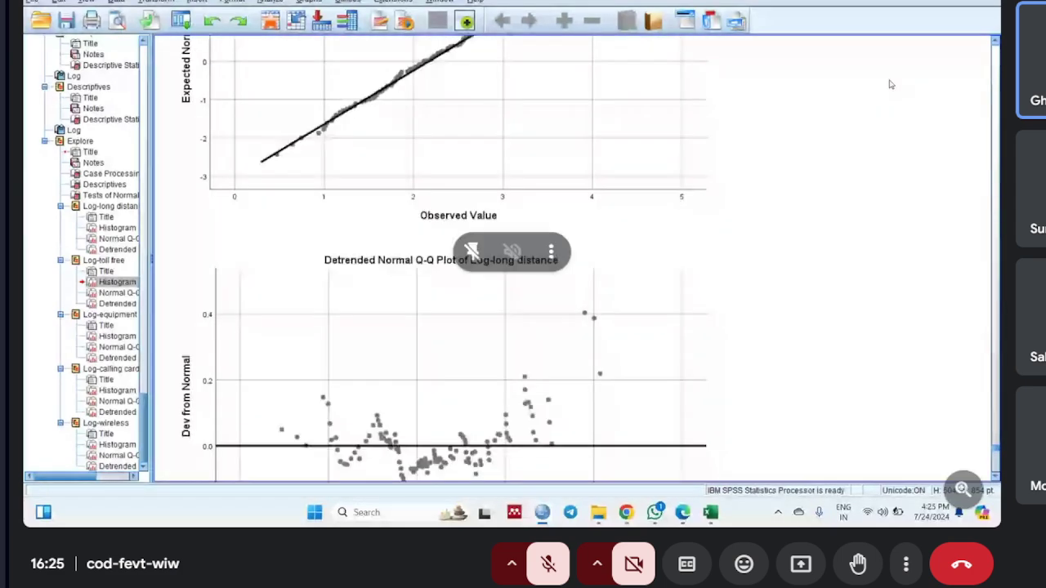
scroll(891, 84, "up", 10)
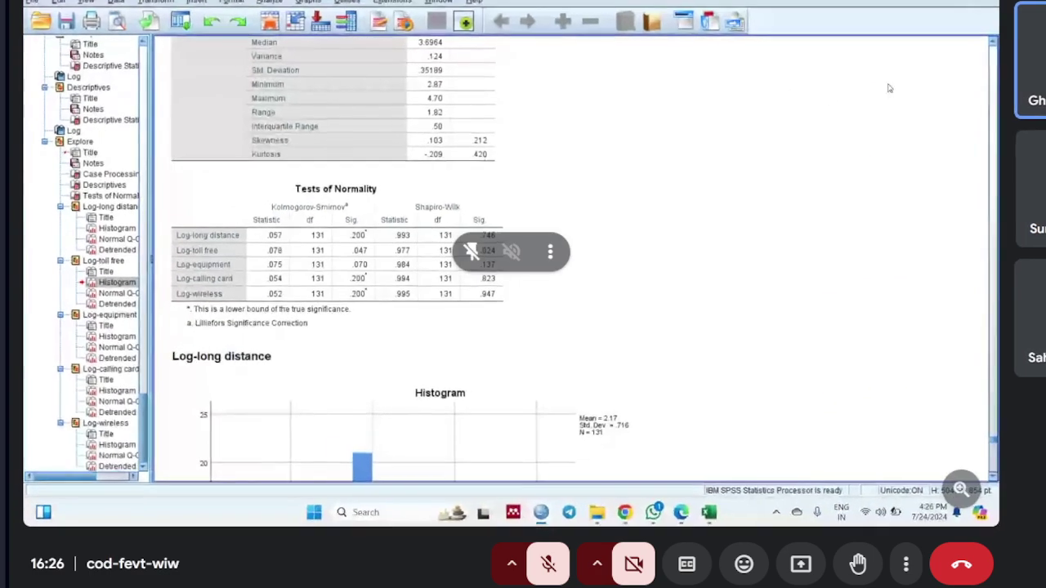
key("ctrl+d")
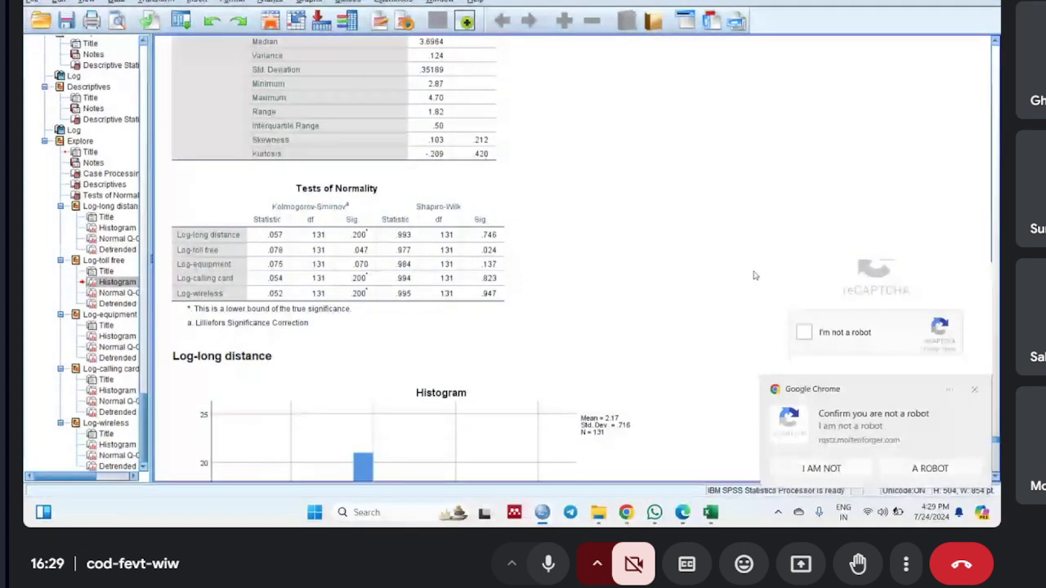
- Switch to the telco-Jio.sav data and dismiss the Google Chrome notification
mouse_move(542, 512)
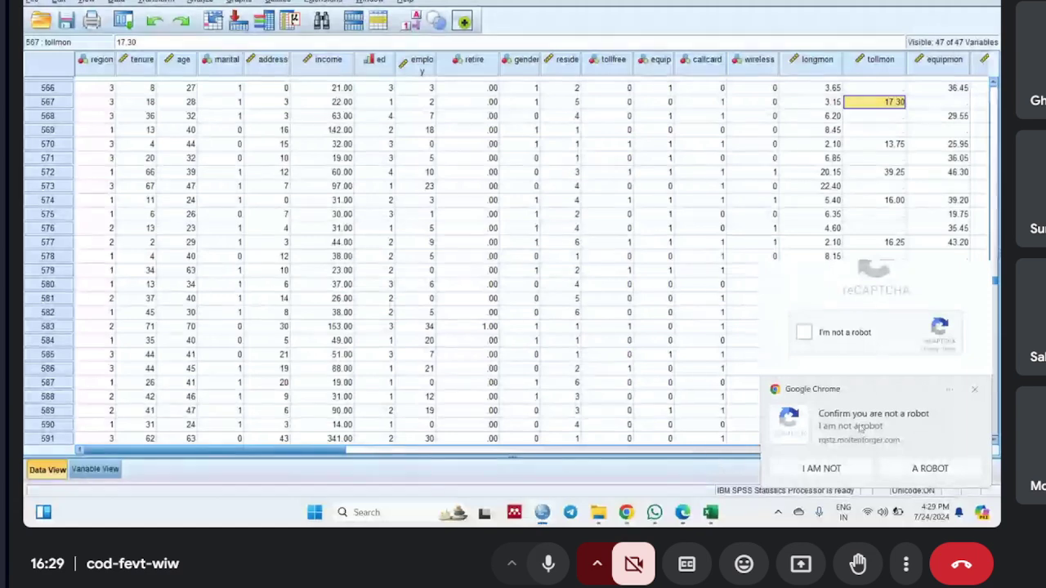
left_click(724, 462)
left_click(976, 390)
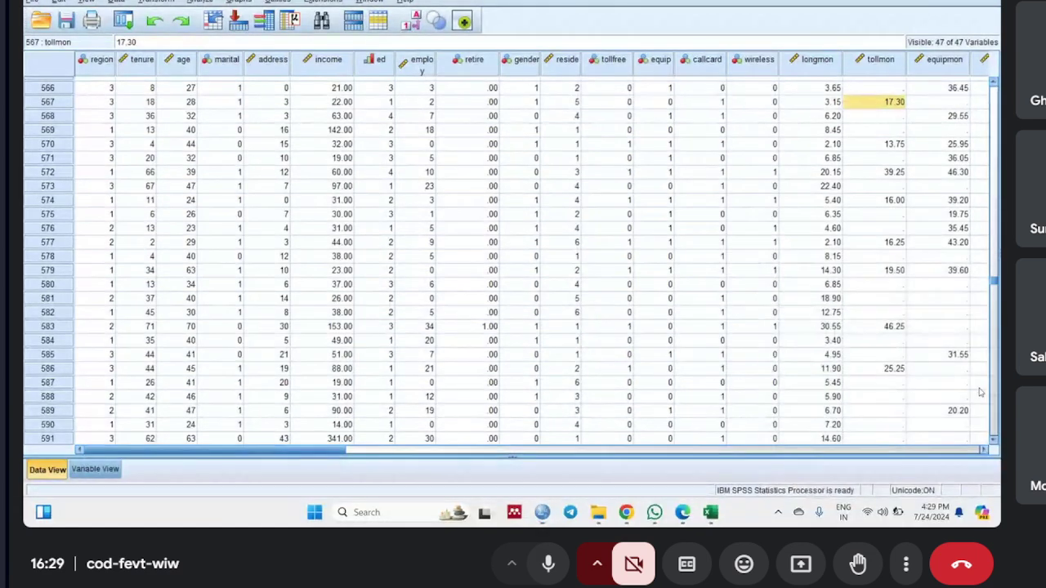
- Reset the Descriptives analysis and choose Marital status and Geographic indicator as its variables
left_click(201, 3)
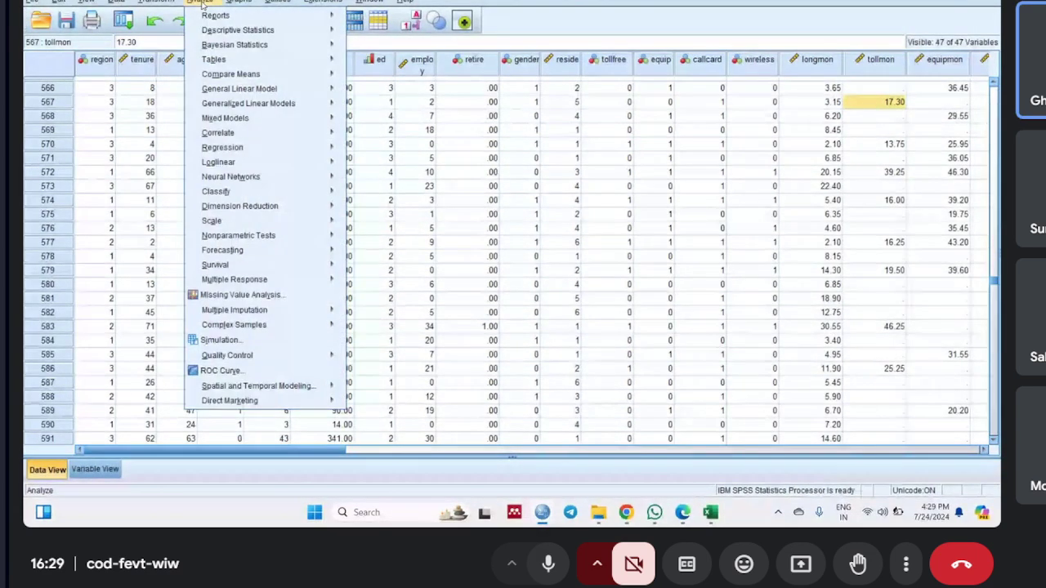
mouse_move(331, 30)
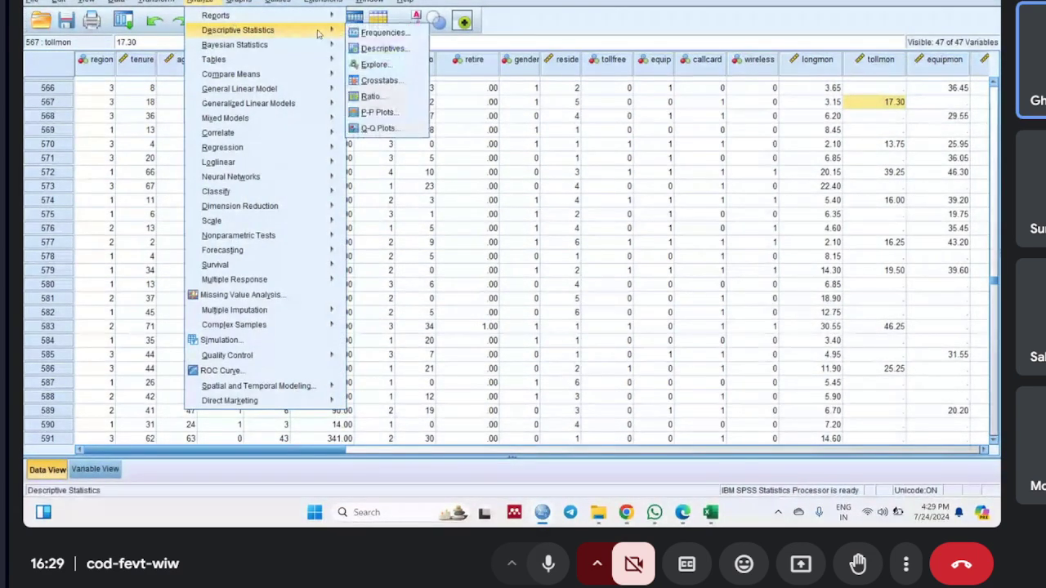
left_click(381, 49)
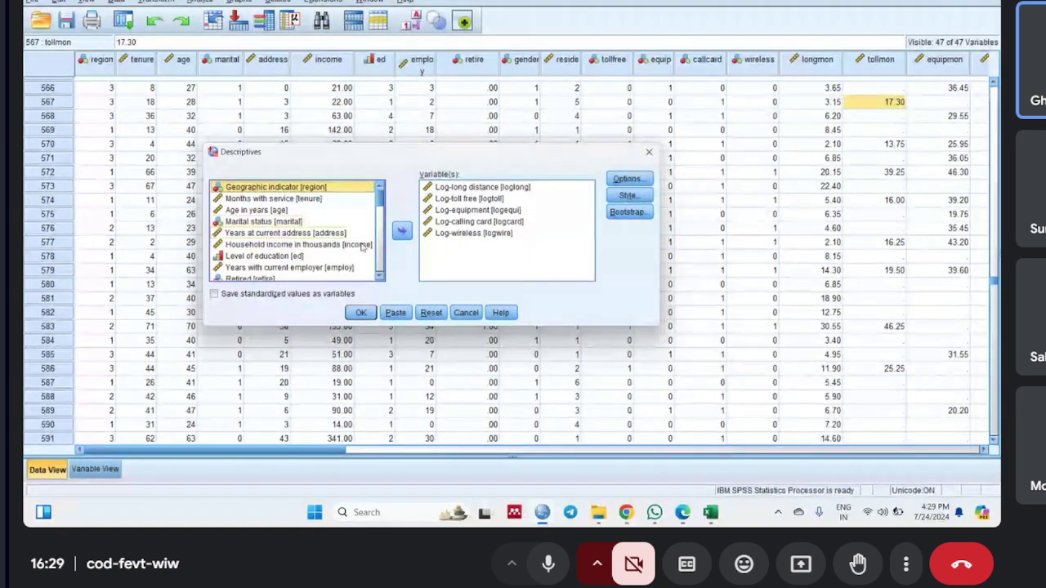
left_click(431, 314)
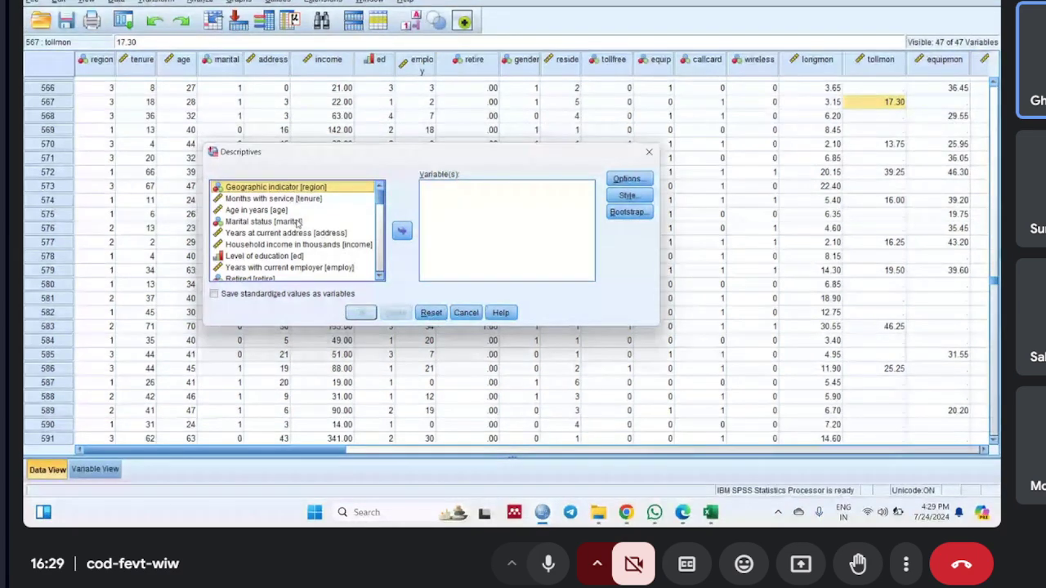
left_click(304, 222)
left_click(401, 231)
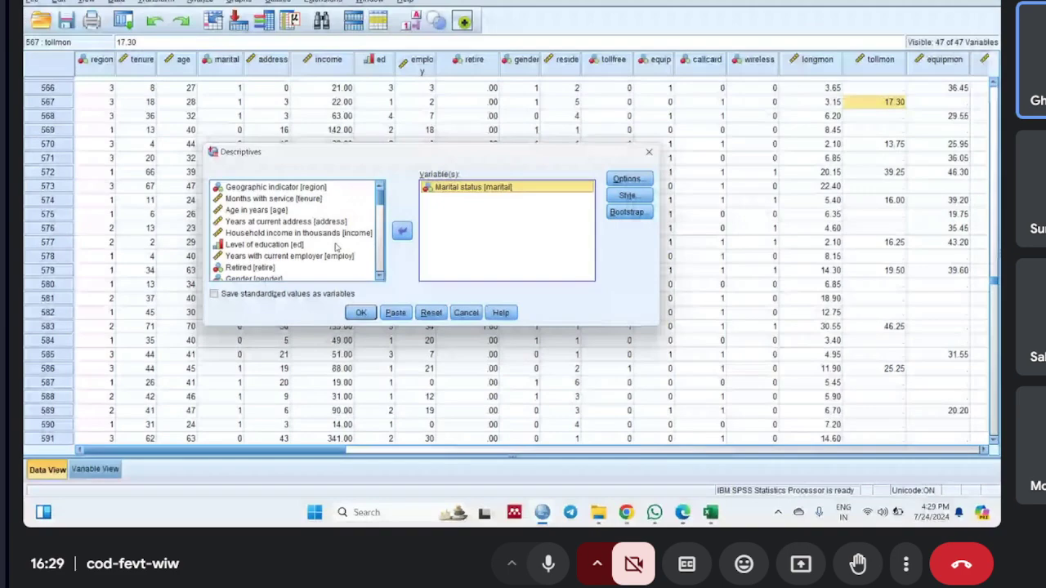
left_click(292, 188)
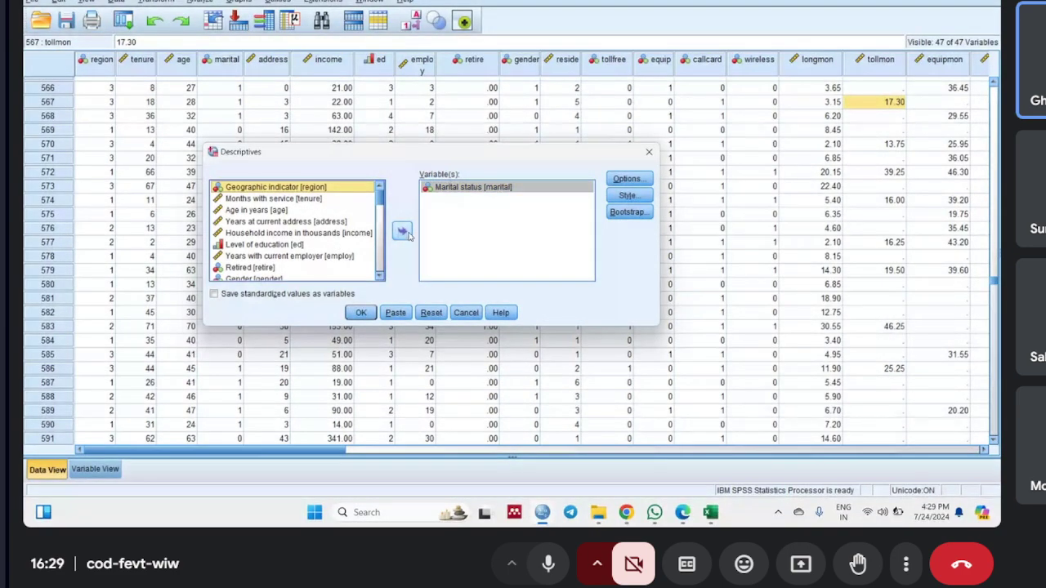
left_click(401, 231)
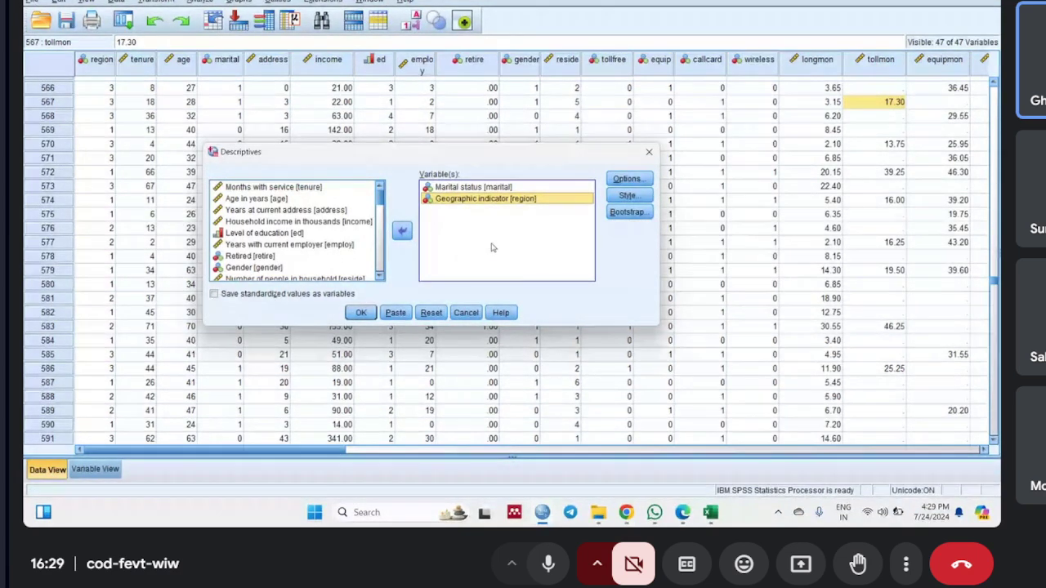
- Run Descriptives with standardized values saved as variables and review the Marital status and Geographic indicator results
left_click(214, 294)
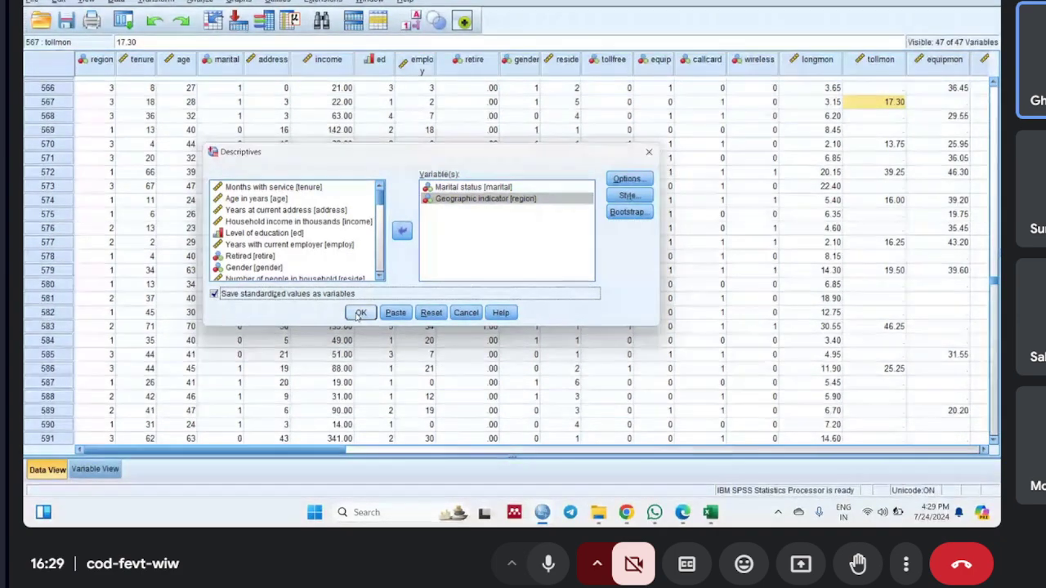
left_click(359, 313)
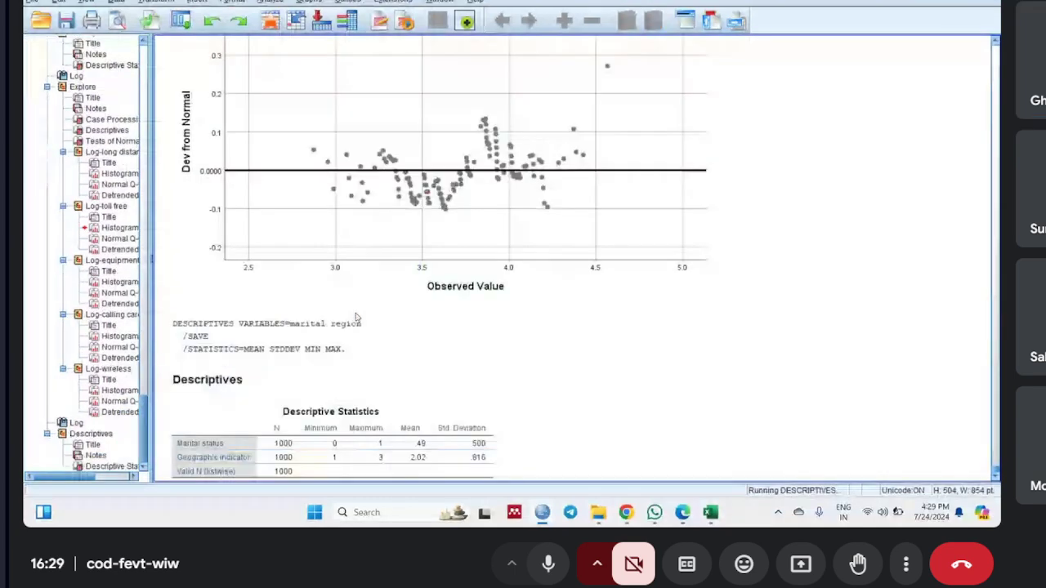
scroll(871, 319, "down", 3)
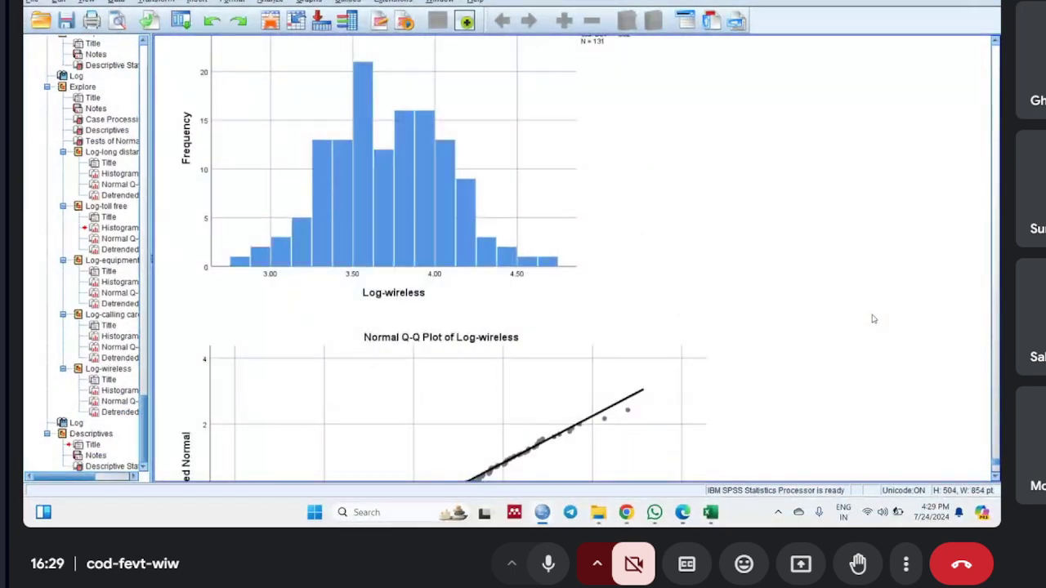
scroll(873, 319, "down", 1)
scroll(873, 320, "up", 11)
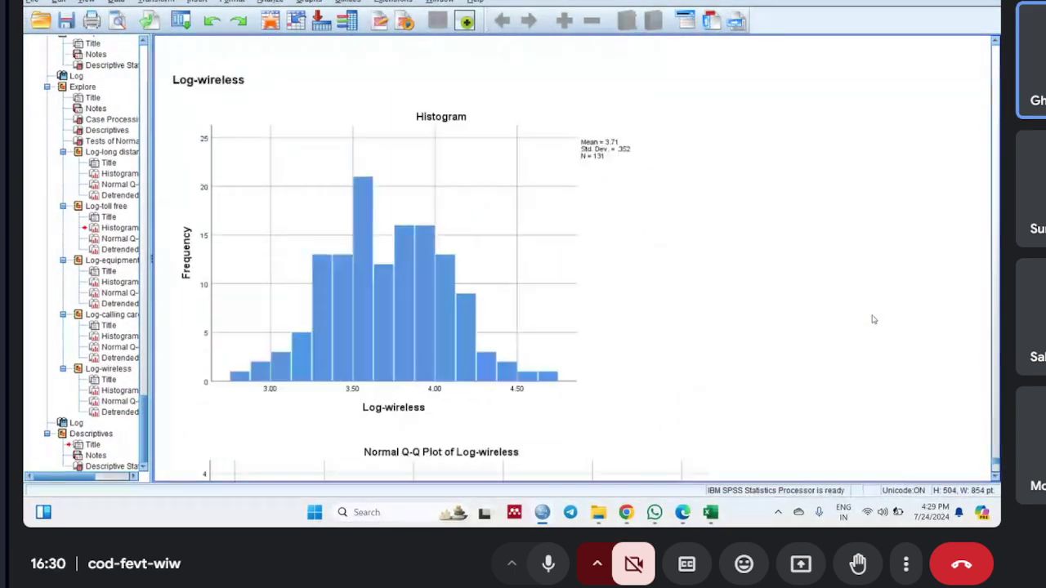
scroll(872, 319, "down", 3)
scroll(873, 320, "down", 5)
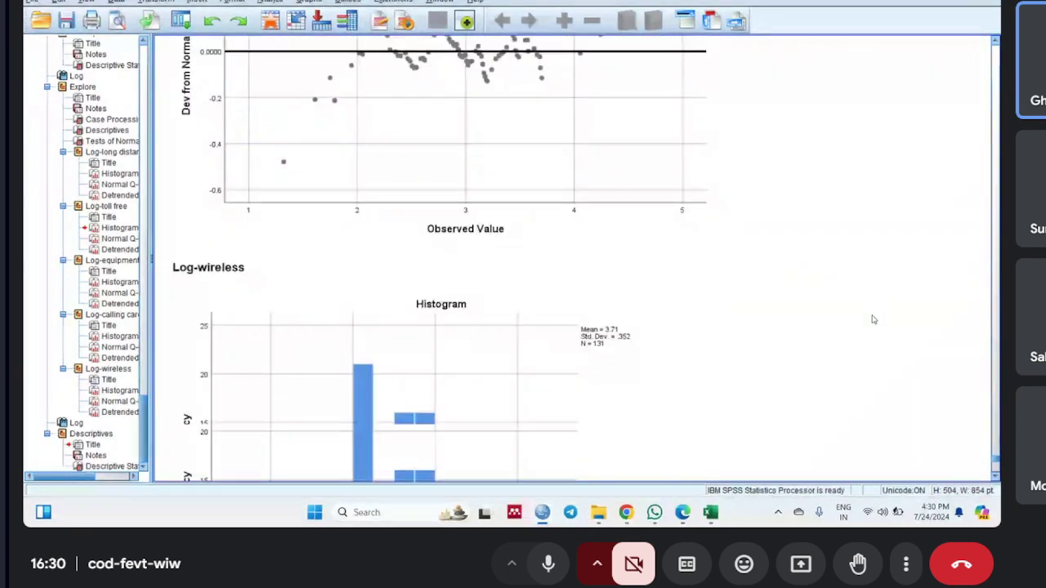
scroll(872, 319, "down", 15)
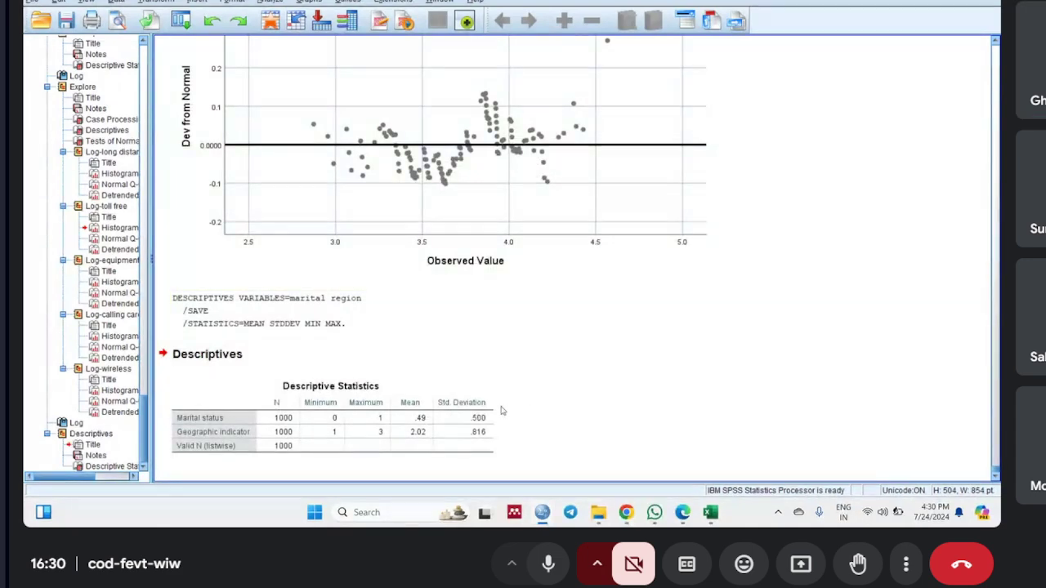
left_click(472, 380)
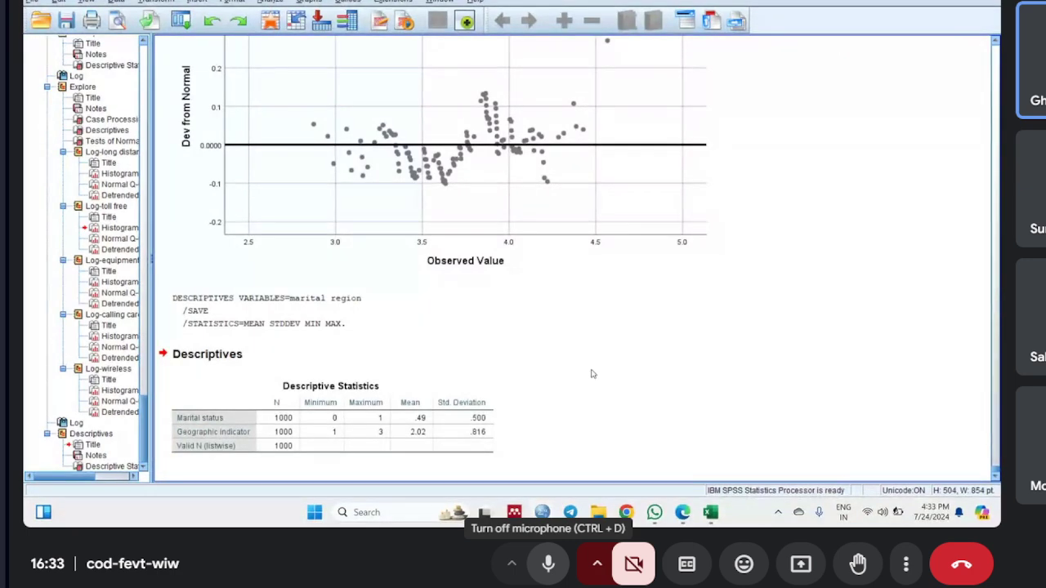
- Switch from the output document to the telco-Jio.sav data
mouse_move(542, 512)
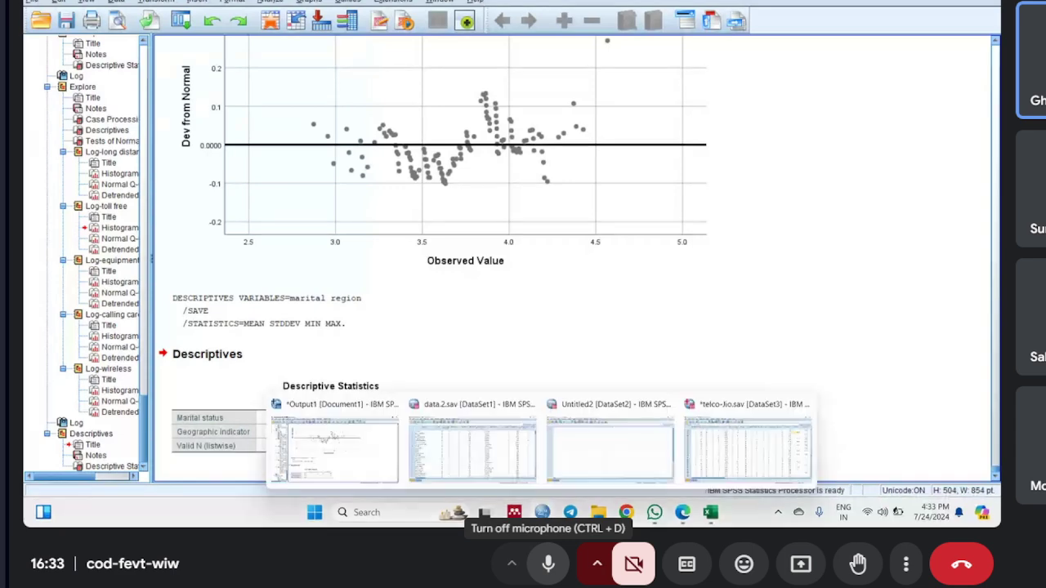
left_click(714, 466)
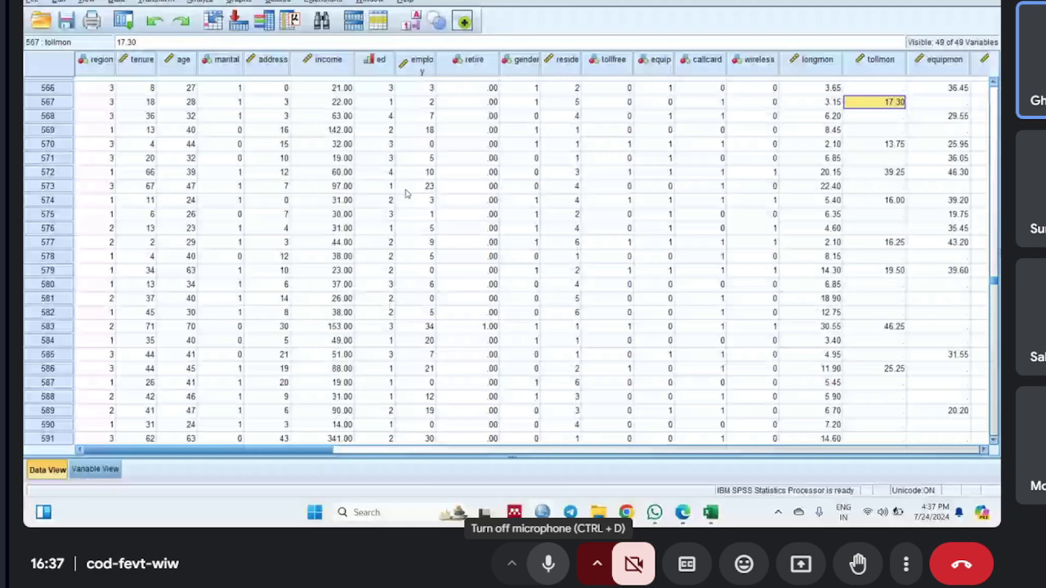
- Raise the computer's sound volume
key("XF86AudioRaiseVolume")
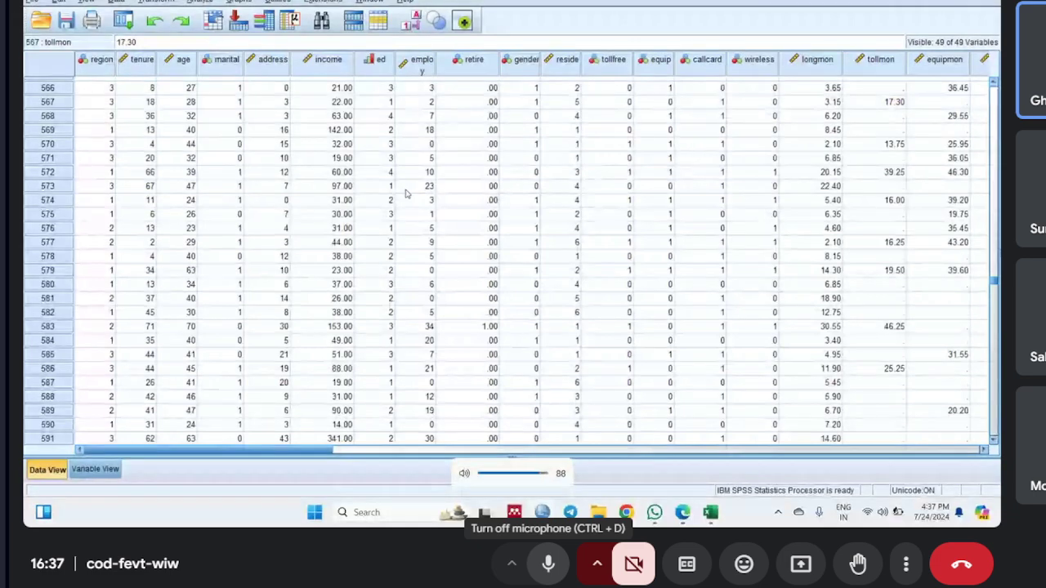
key("XF86AudioRaiseVolume")
key("XF86AudioRaiseVolume")
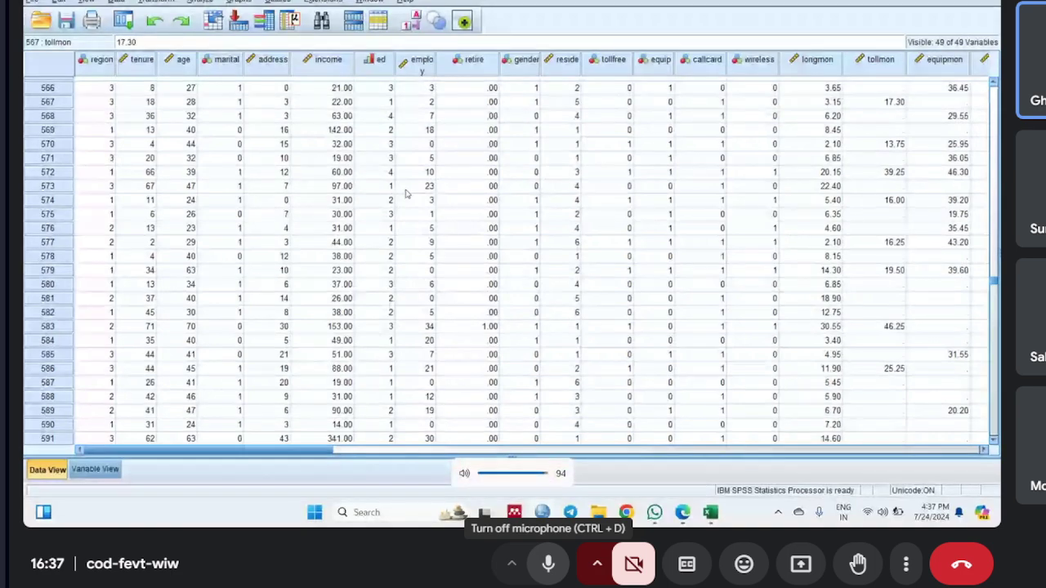
key("XF86AudioRaiseVolume")
key("XF86AudioRaiseVolume")
key("XF86AudioRaiseVolume")
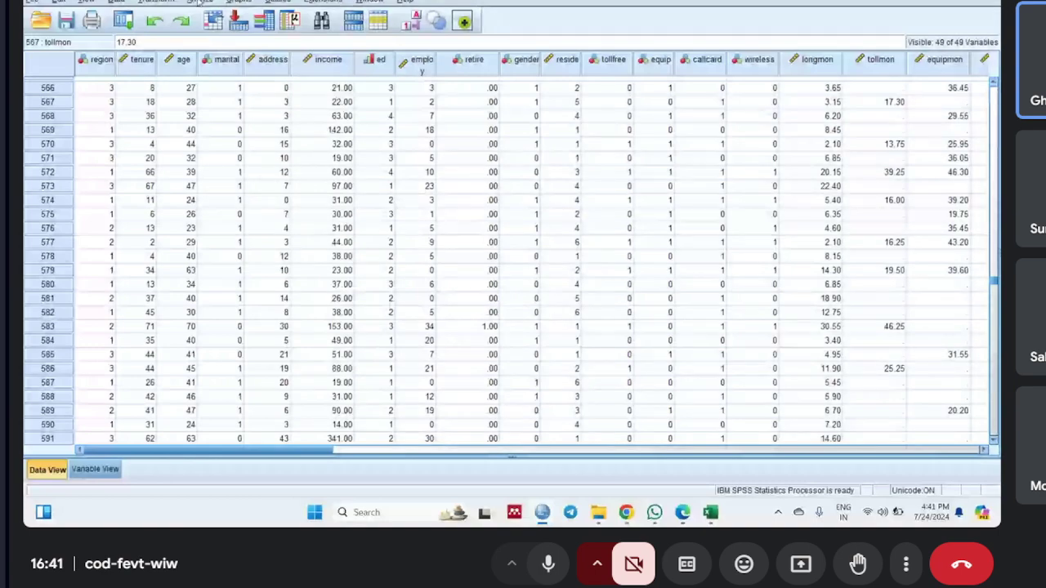
left_click(199, 2)
mouse_move(301, 155)
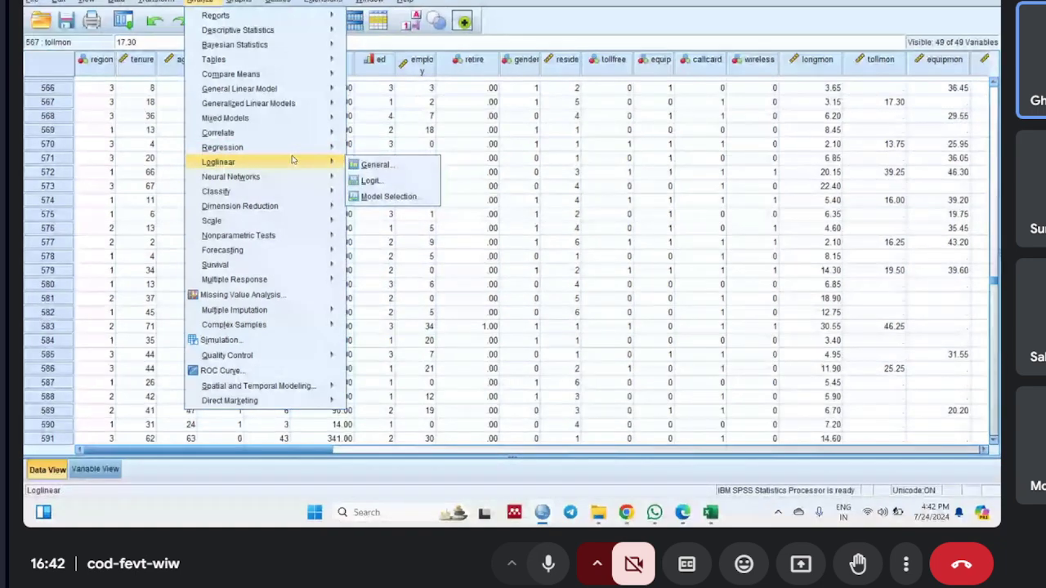
mouse_move(323, 310)
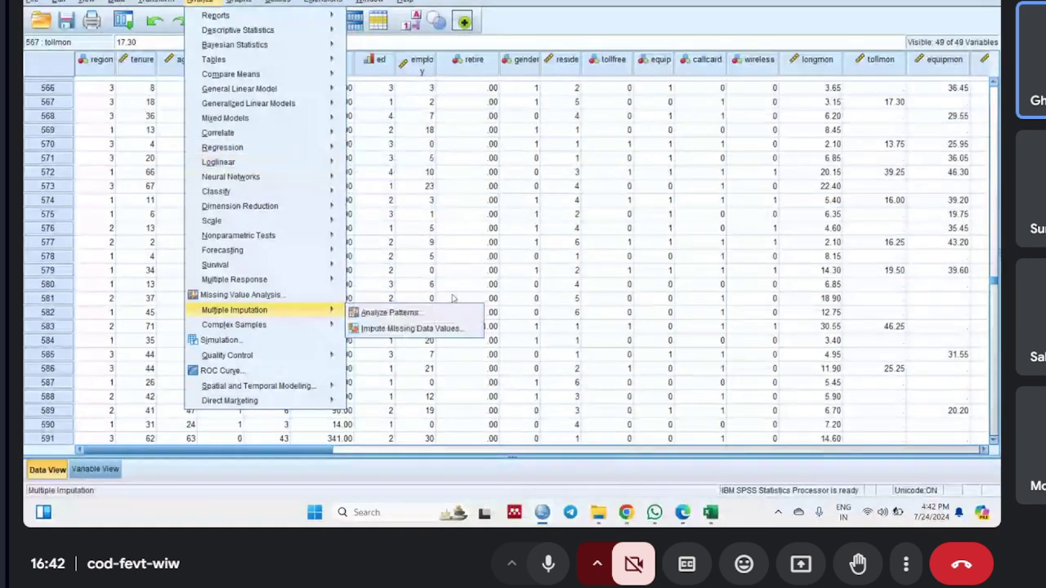
left_click(444, 241)
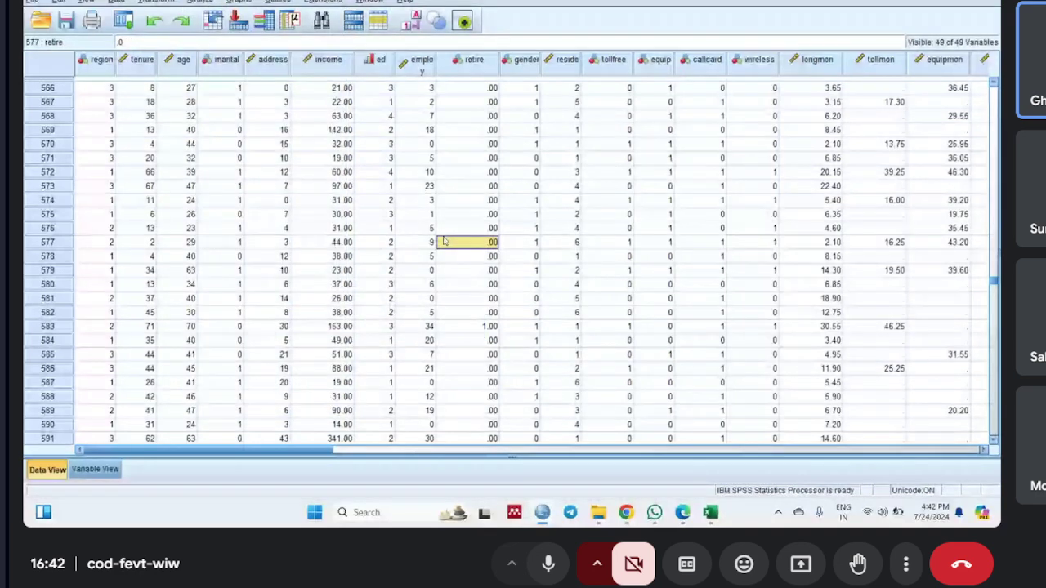